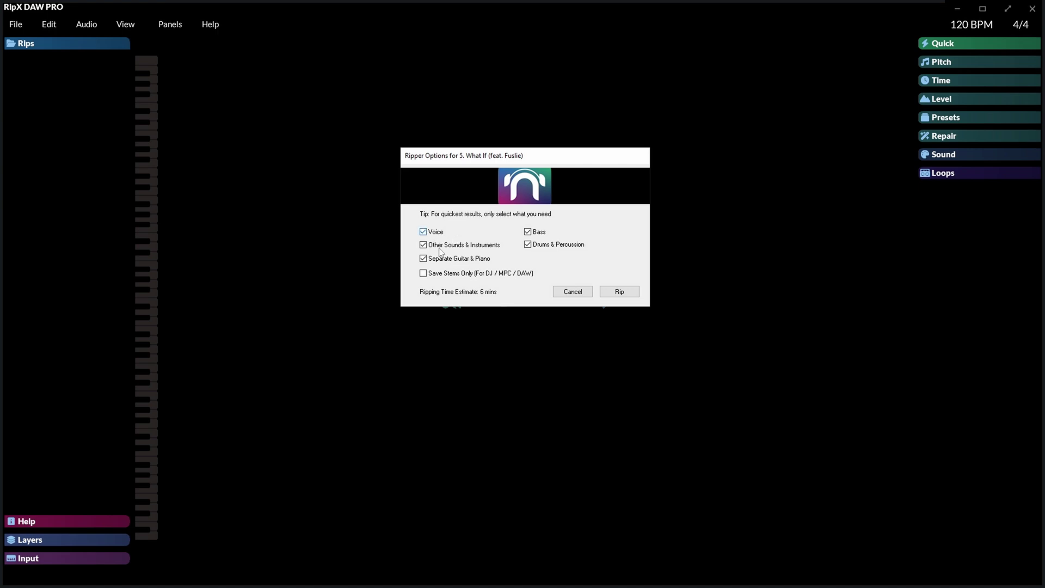
Step: Rip "5. What If (feat. Fuslie)" into separate stems, and expand the resulting rip and its layers
left_click(423, 274)
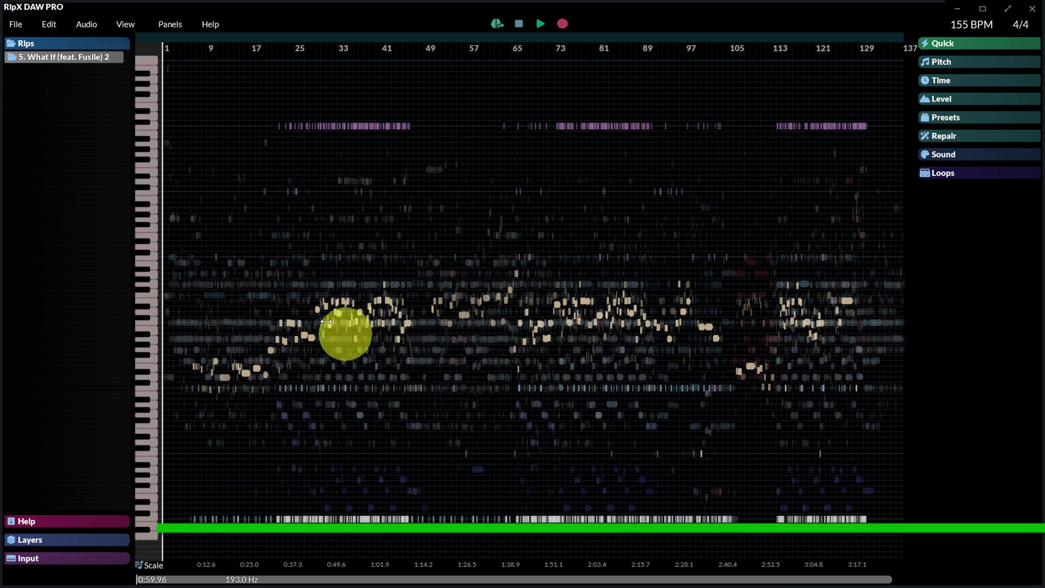
left_click(11, 57)
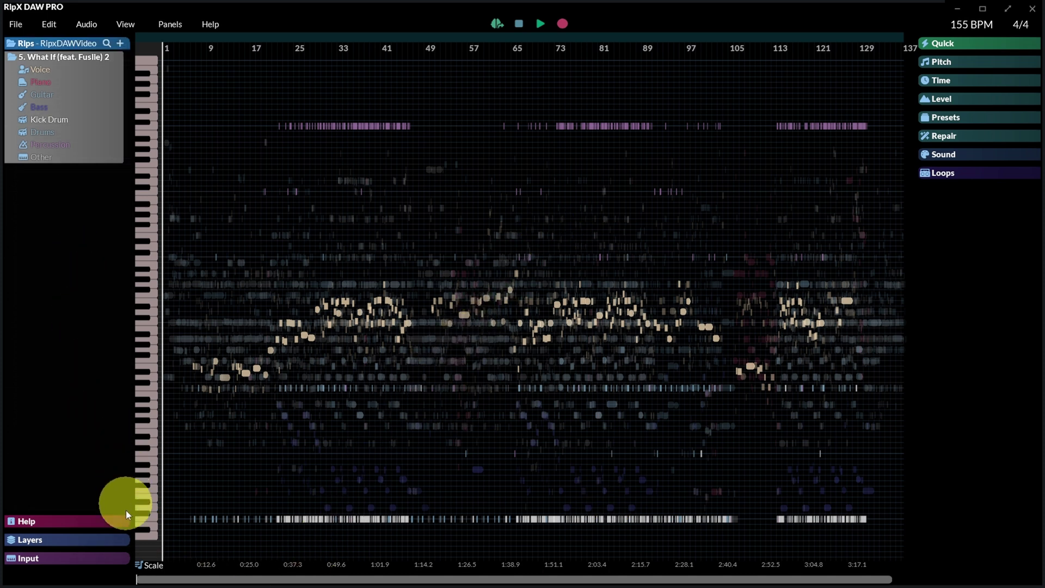
left_click(38, 541)
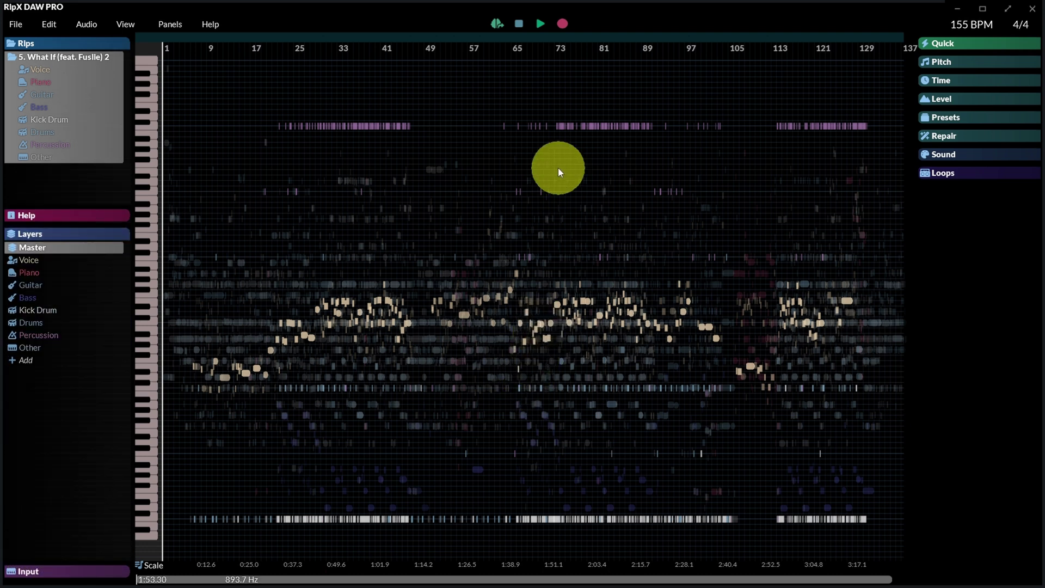
Step: Play the full mix from the start, and play it again from about bar 29
left_click(540, 24)
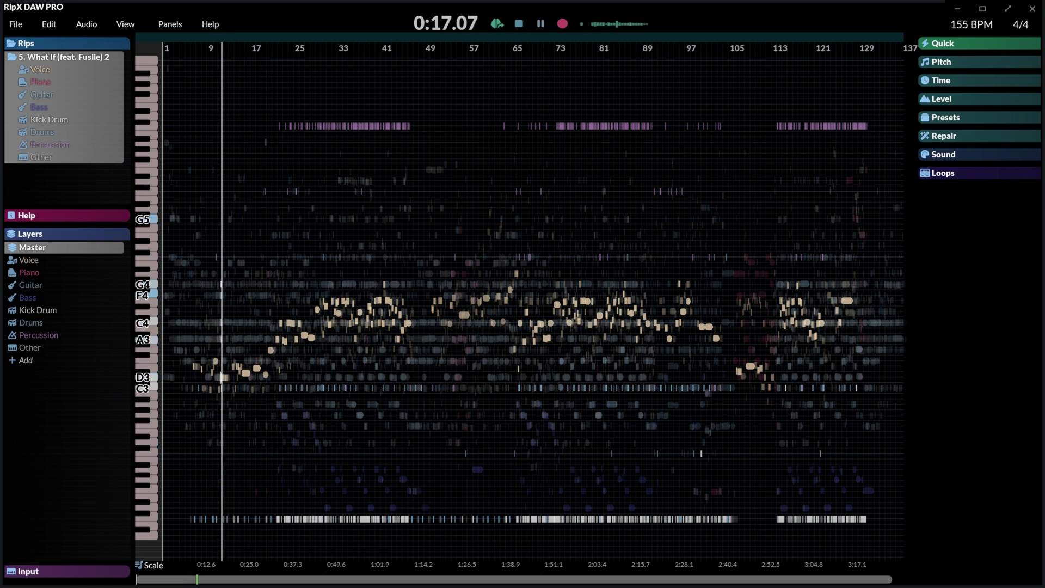
left_click(518, 25)
left_click(314, 77)
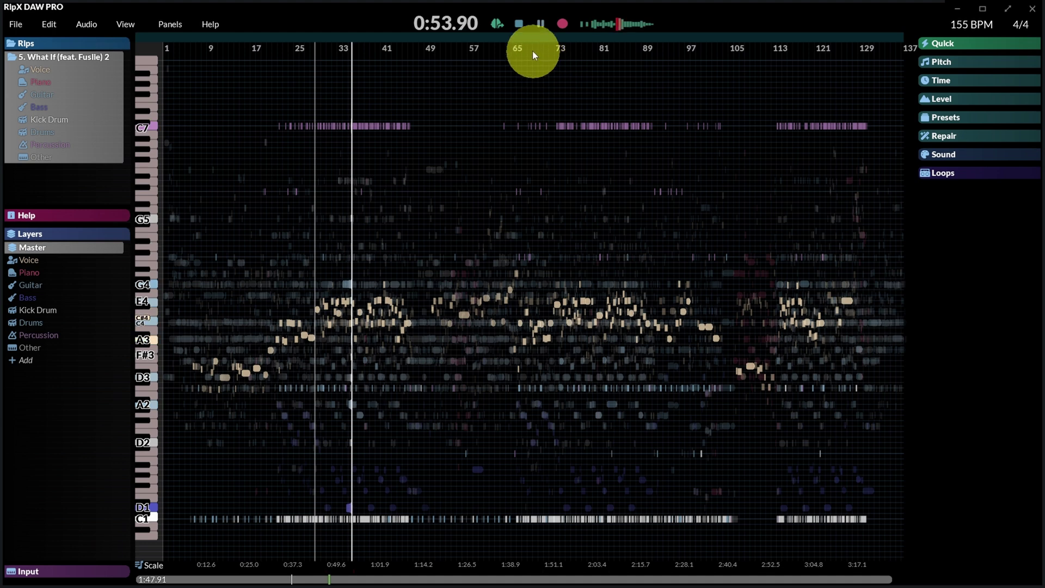
left_click(518, 25)
Step: Set a loop range from about 0:45 to 0:57 and play it with all layers
left_click_drag(325, 54, 362, 49)
left_click_drag(290, 41, 545, 31)
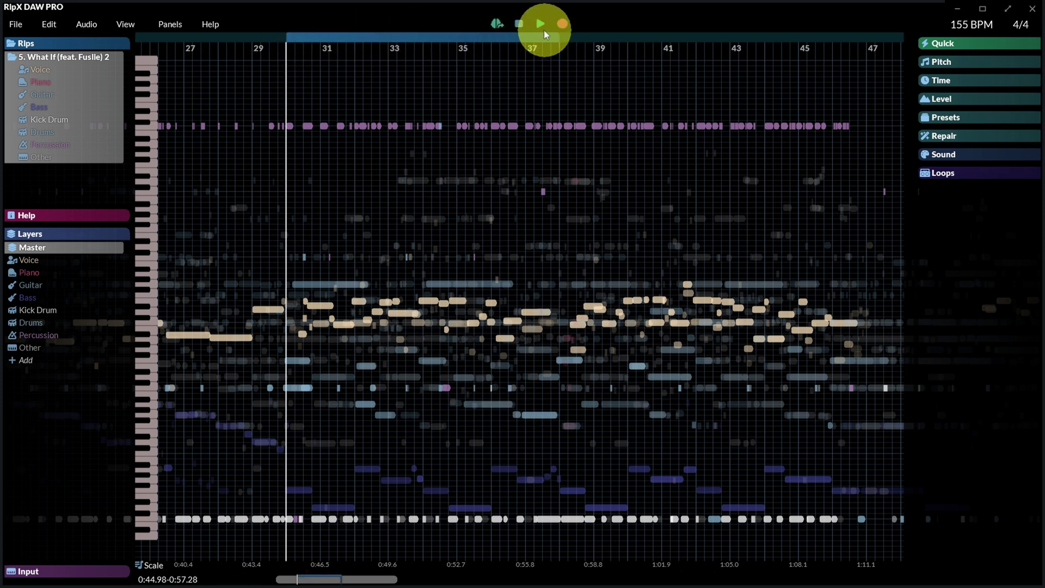
left_click(541, 24)
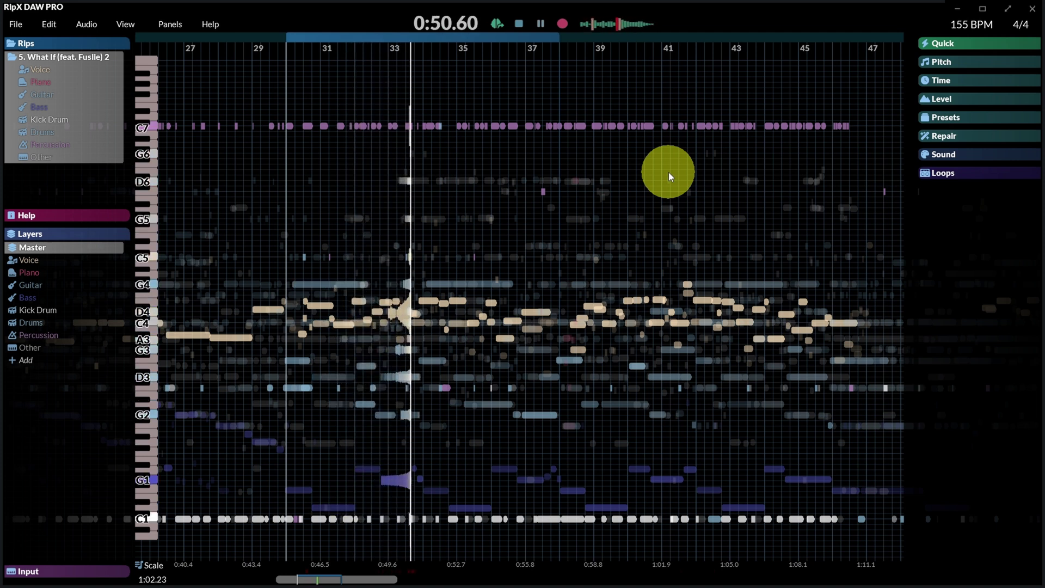
left_click(542, 26)
Step: Play the looped section while soloing the Voice layer and the Piano layer in turn
mouse_move(28, 248)
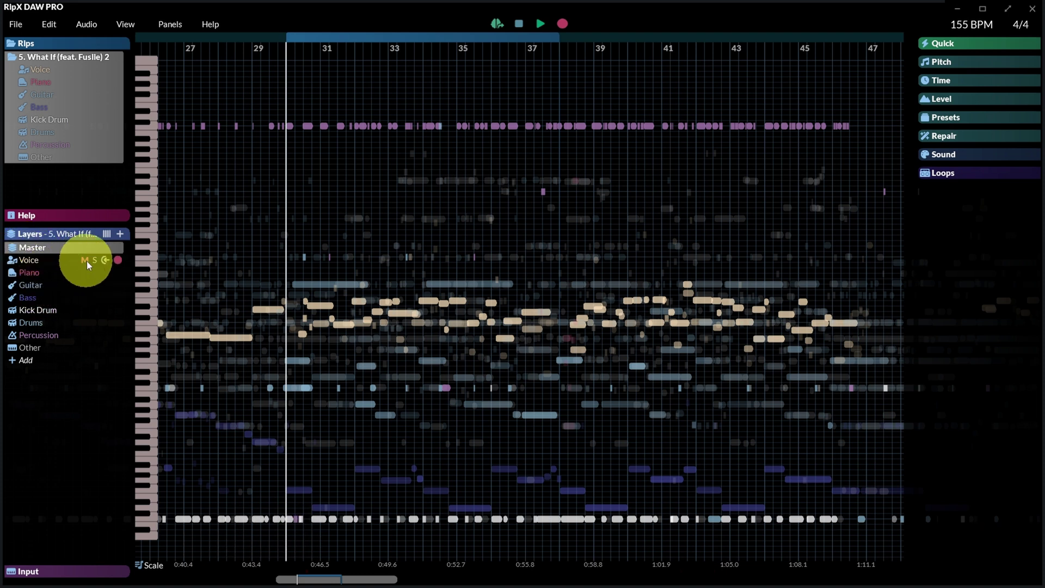
left_click(538, 24)
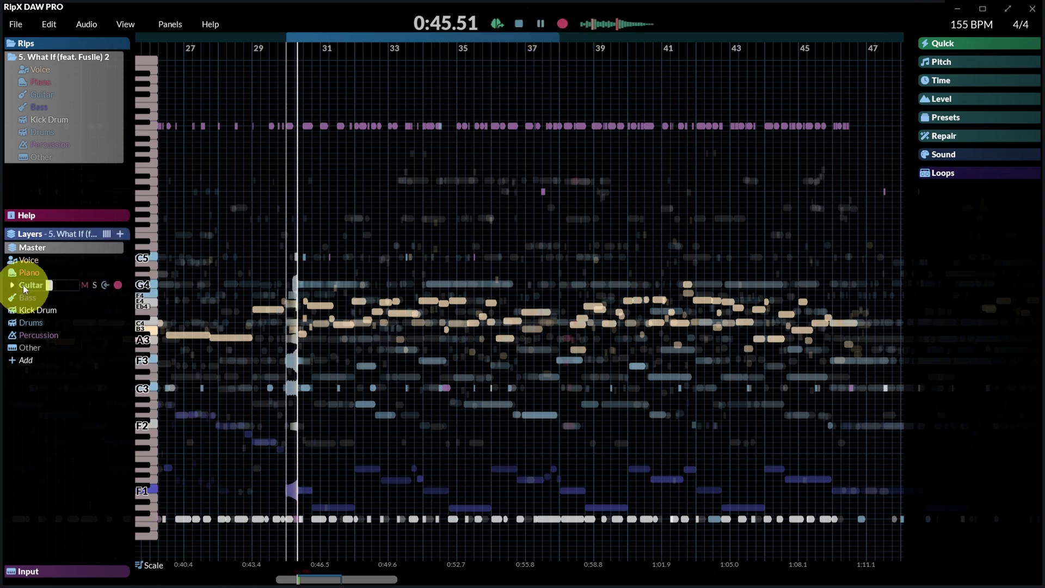
left_click(31, 262)
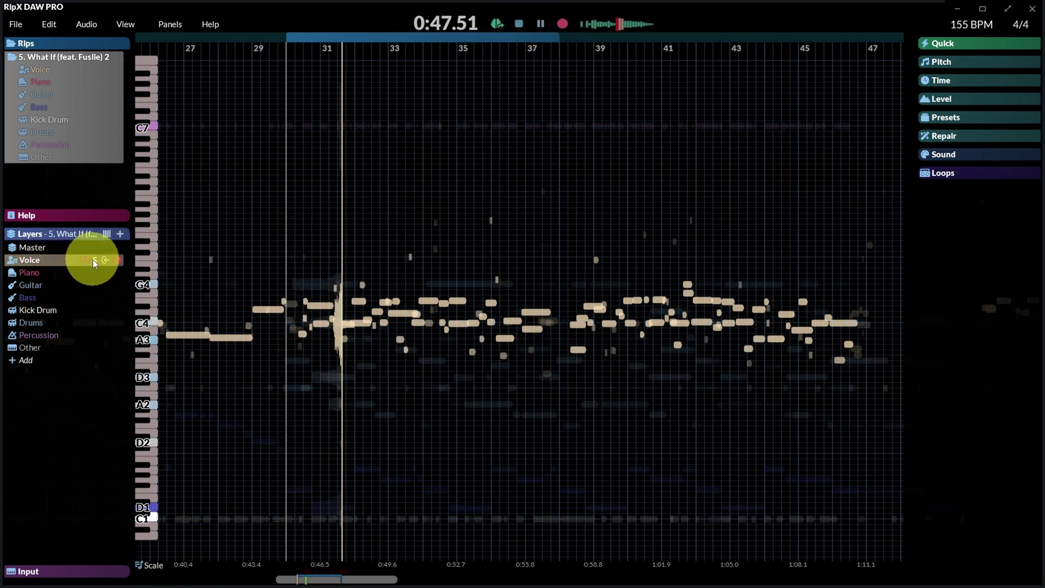
left_click(31, 272)
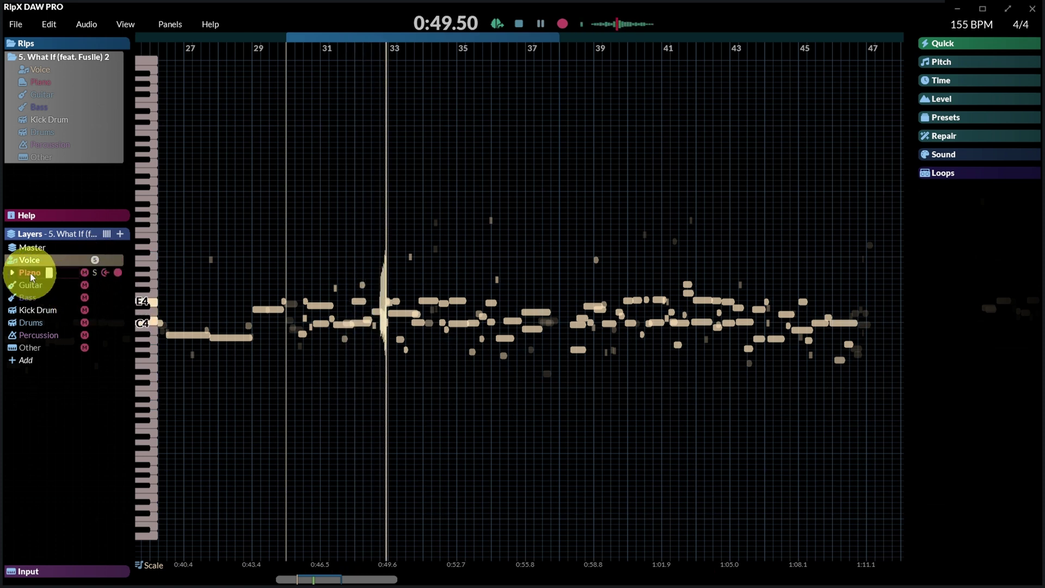
left_click(31, 273)
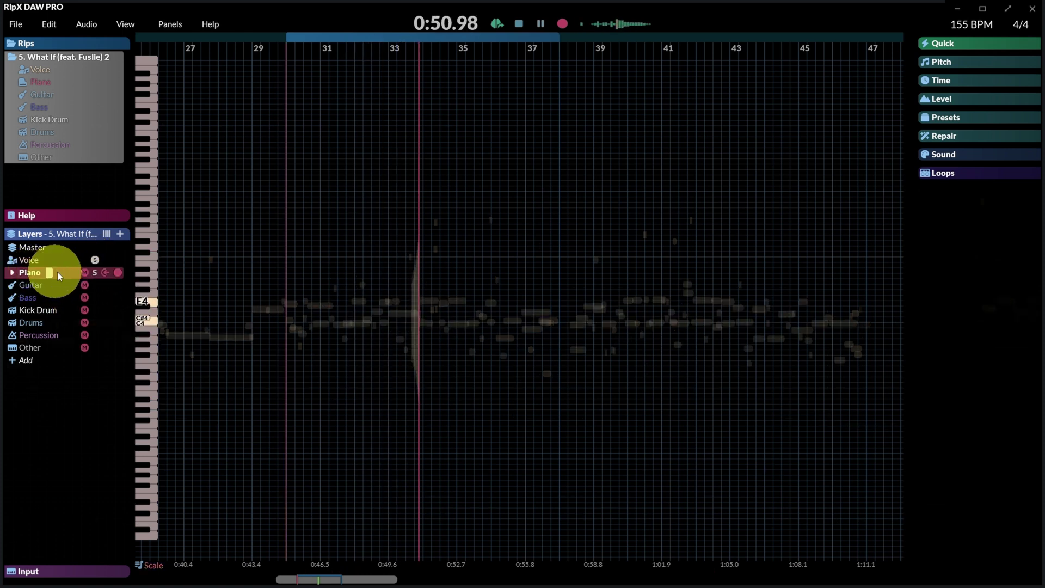
left_click(94, 273)
Step: Solo the Guitar, Bass, Kick Drum and Other layers one at a time, and expand the Voice layer's sublayers
left_click(94, 285)
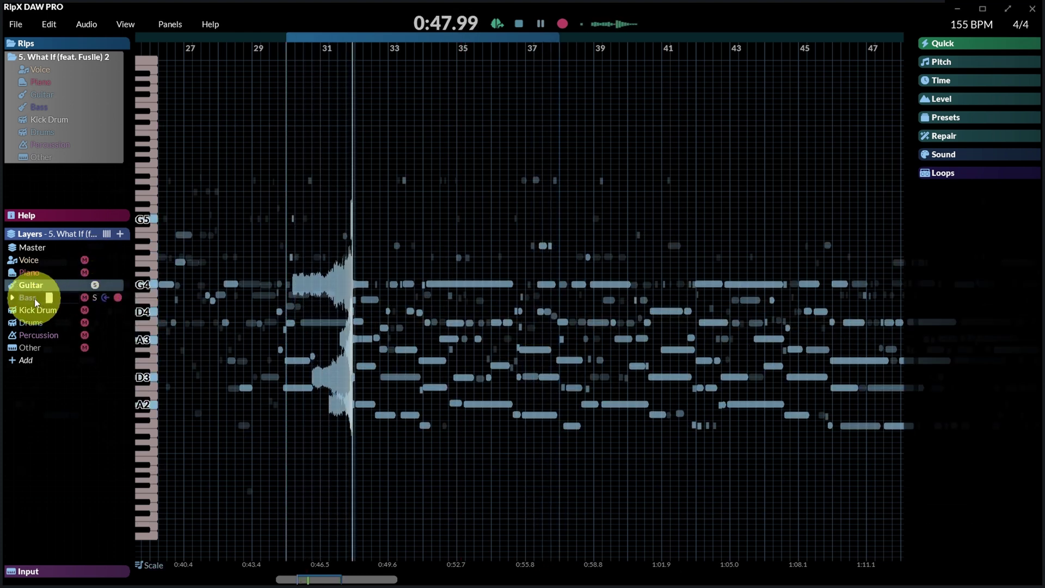
left_click(33, 298)
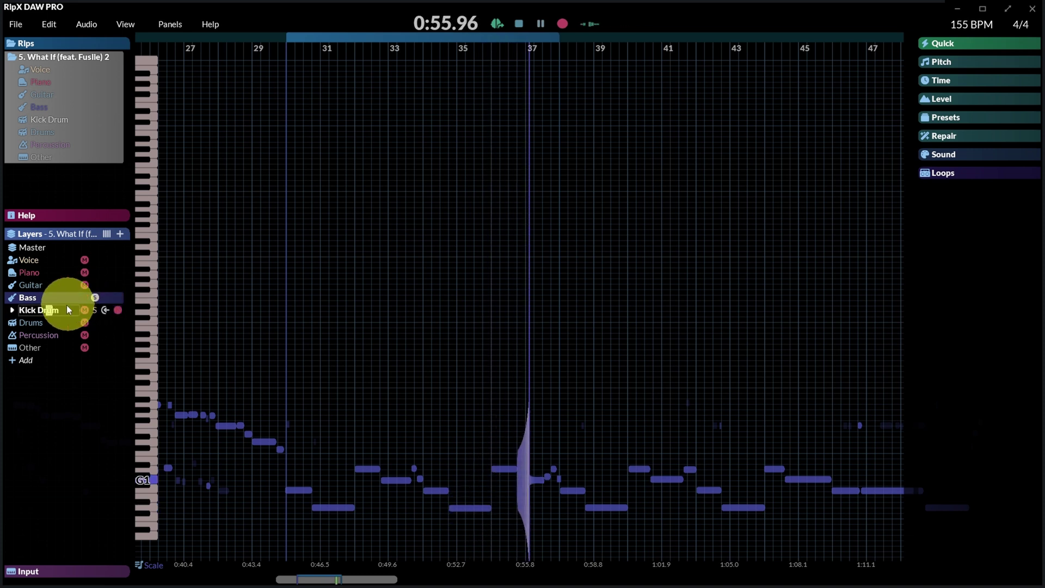
left_click(70, 310)
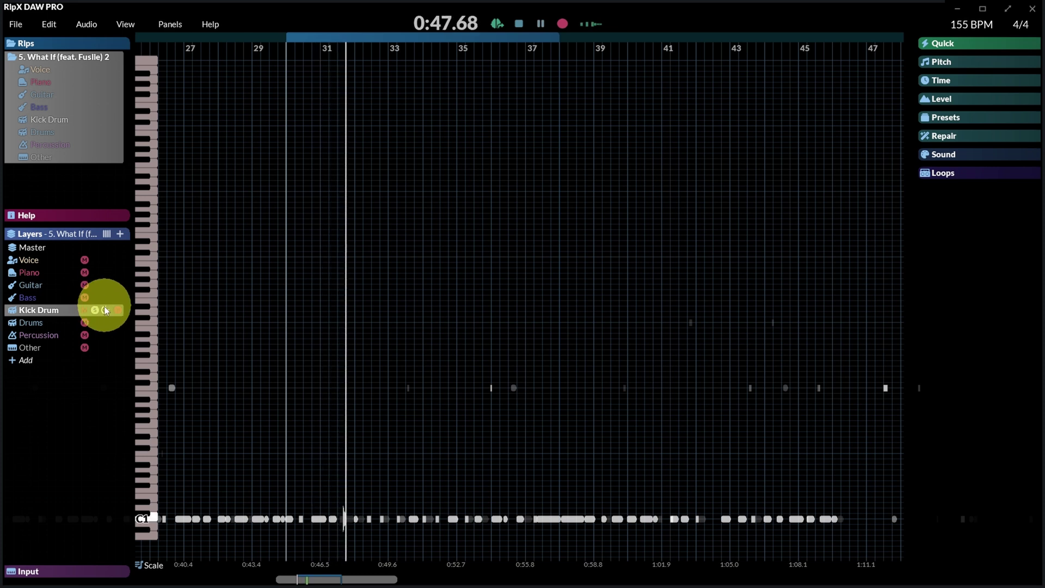
left_click(60, 347)
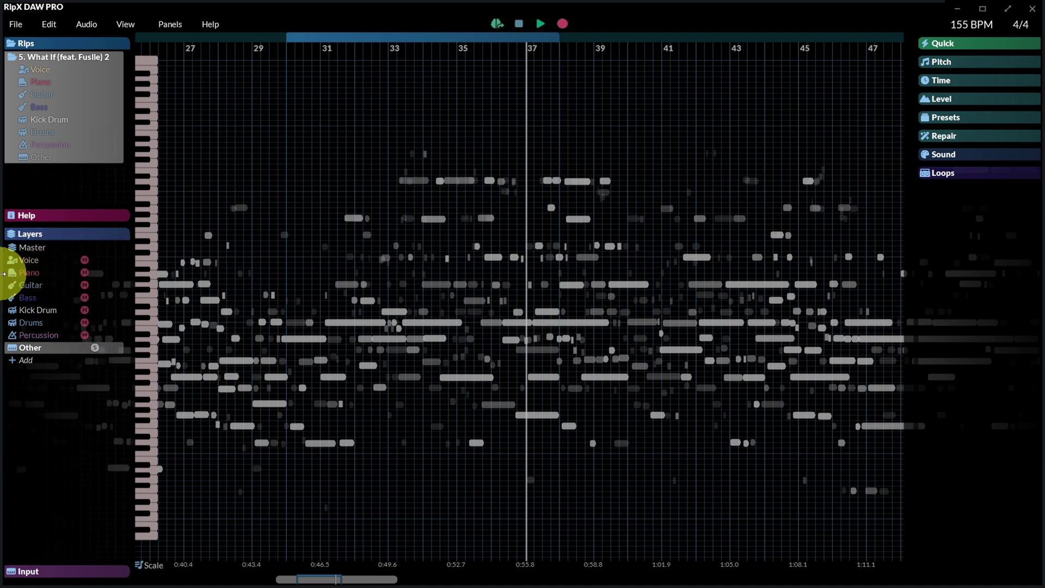
left_click(13, 261)
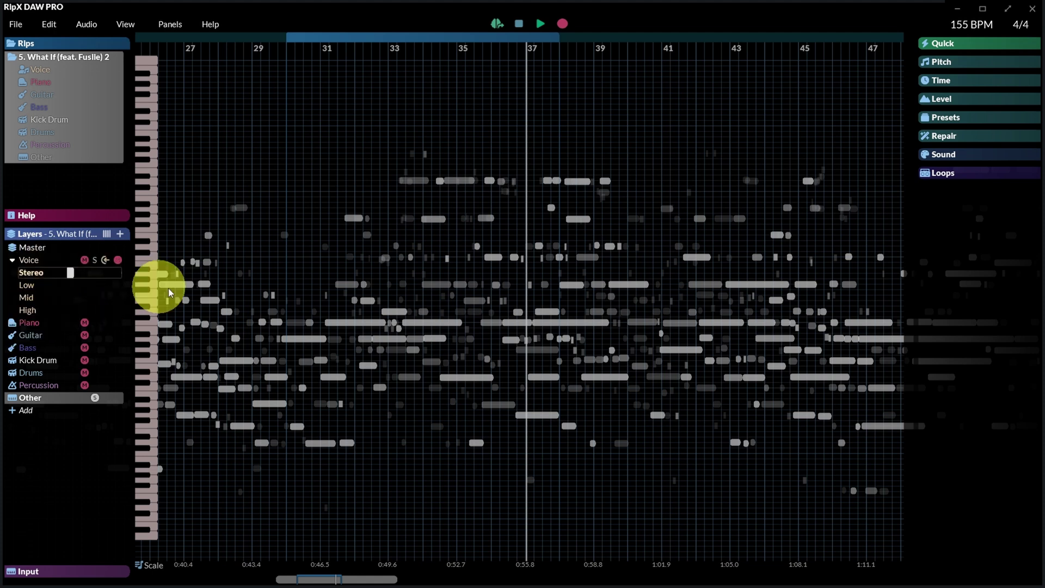
Step: Clear the solo, set a loop range from about bar 50 to bar 66, and play that section
left_click_drag(499, 54, 527, 37)
left_click(518, 24)
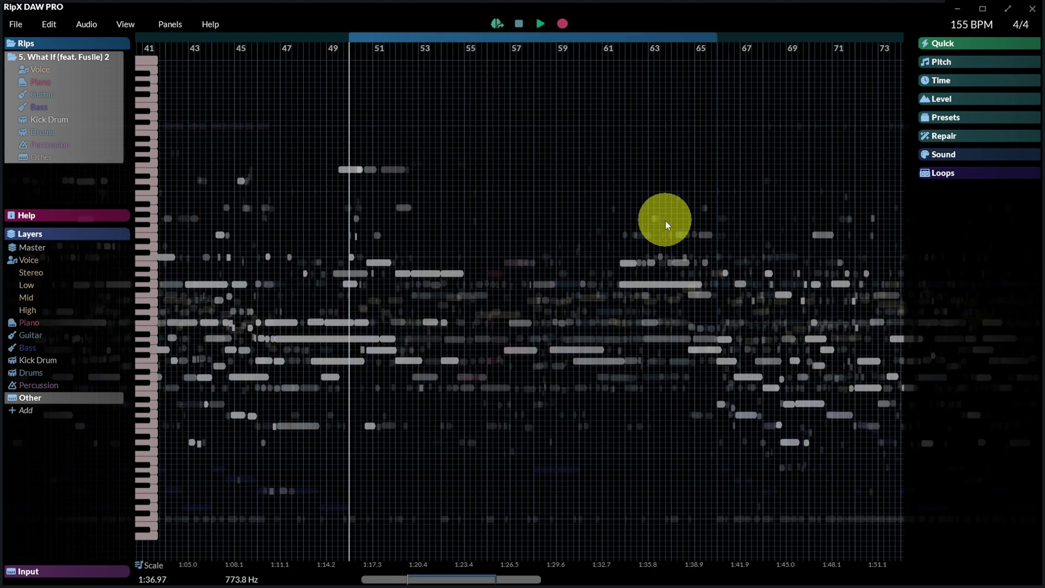
left_click(540, 25)
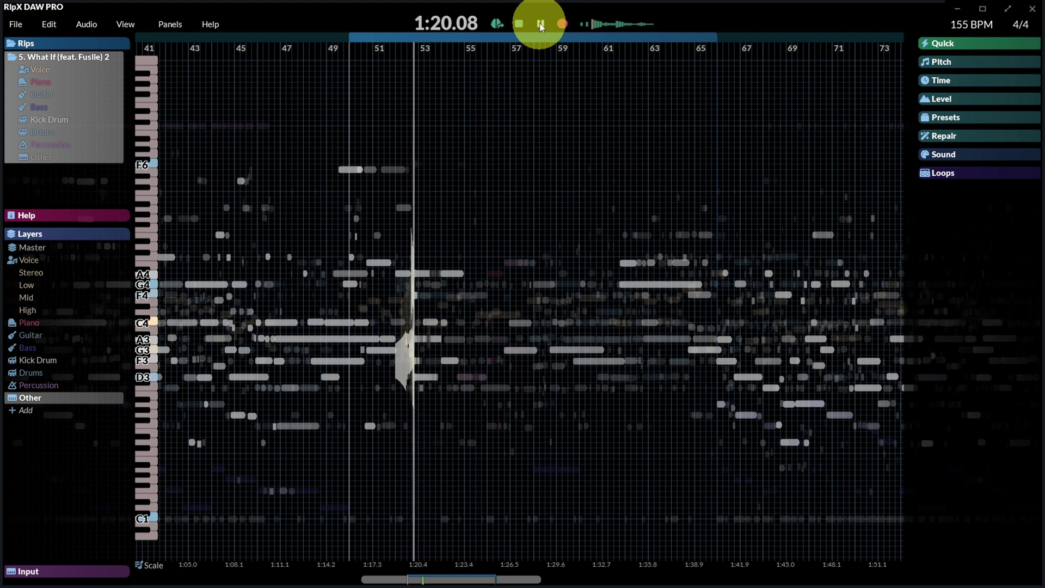
left_click(541, 26)
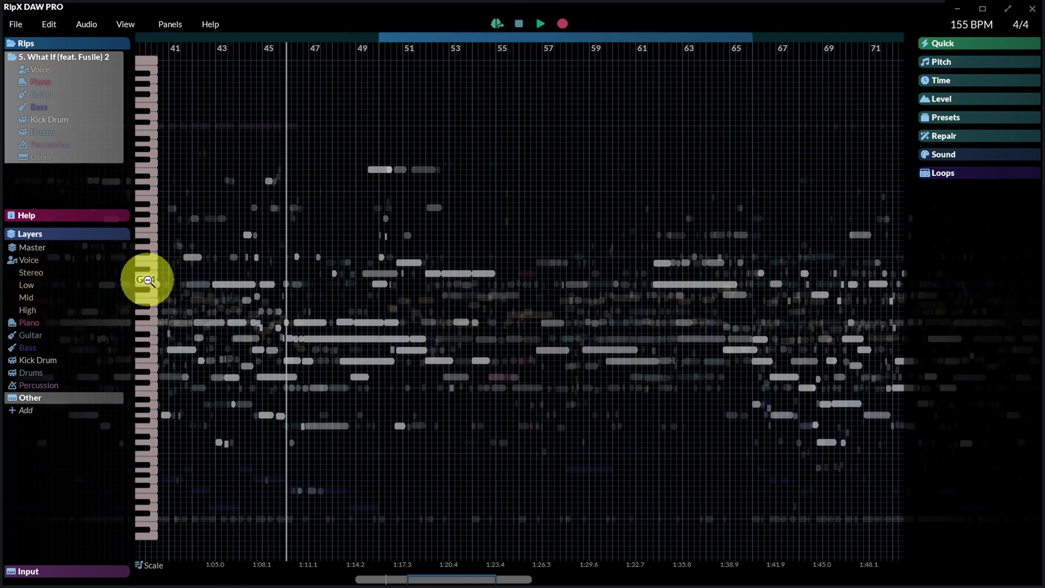
Step: Add a new voice layer named FemaleVocal and place it directly below the Voice layer
left_click(32, 261)
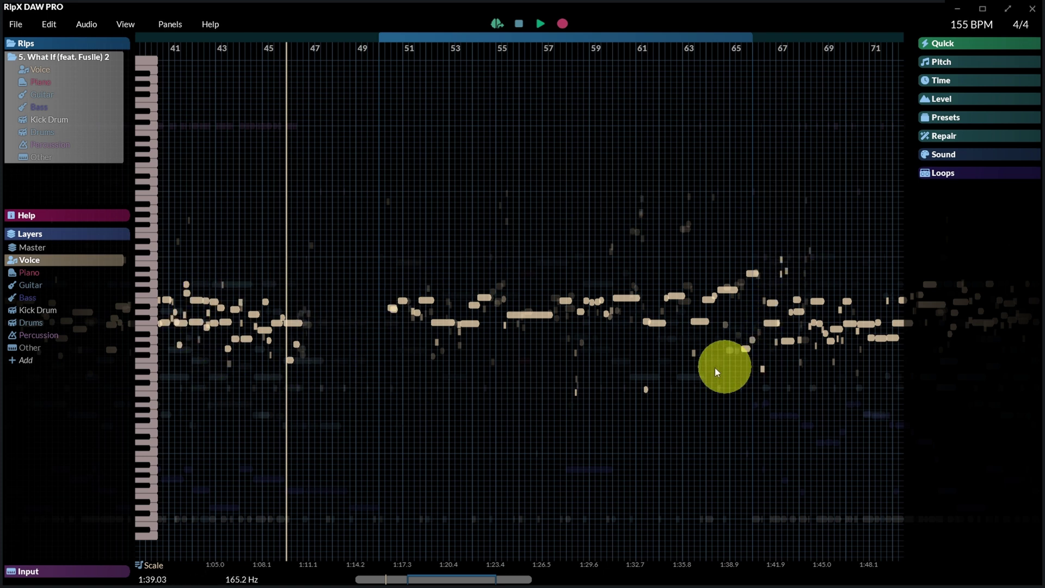
left_click(120, 235)
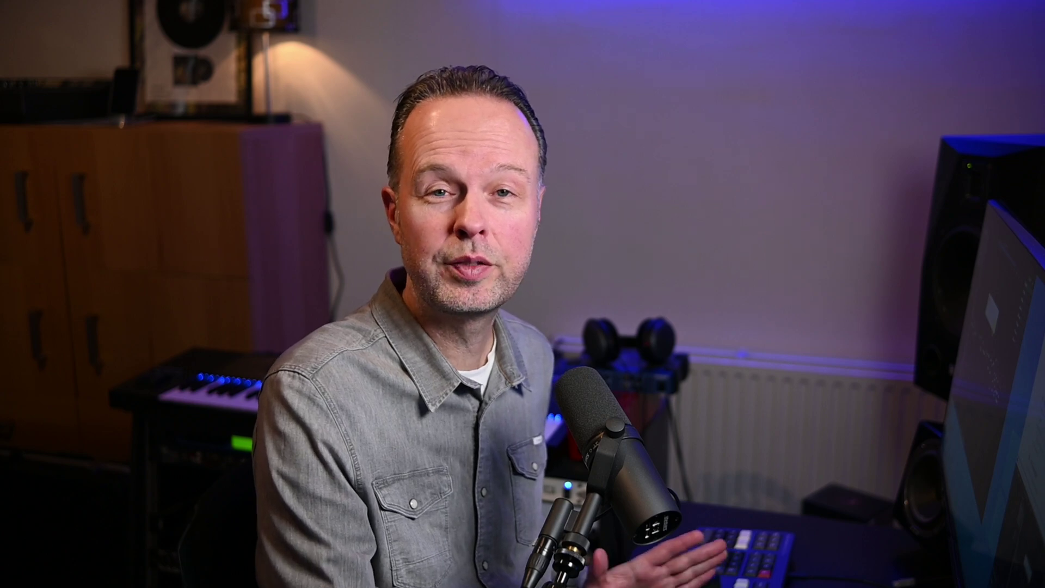
left_click(608, 223)
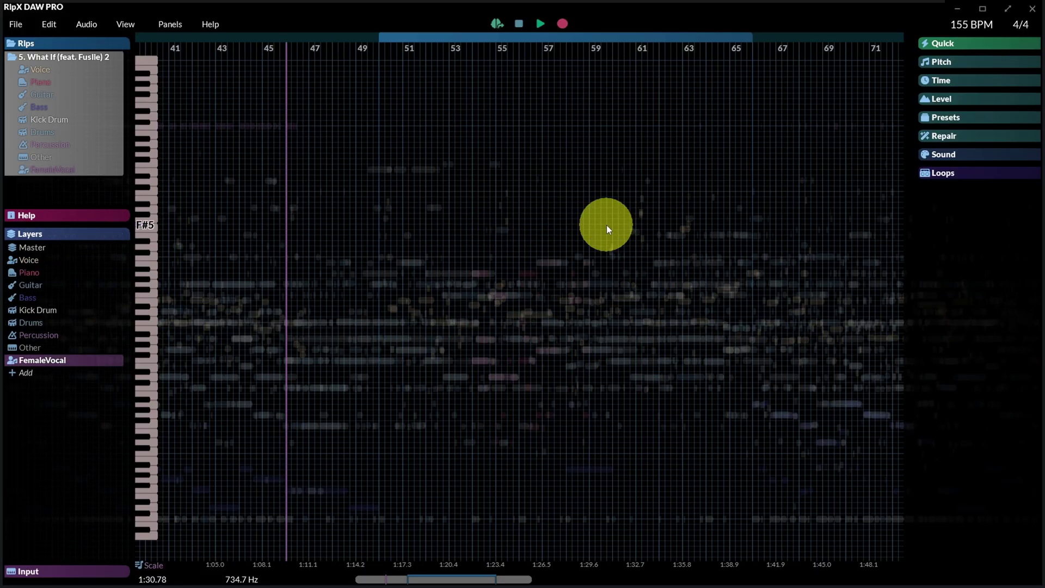
left_click_drag(77, 361, 86, 271)
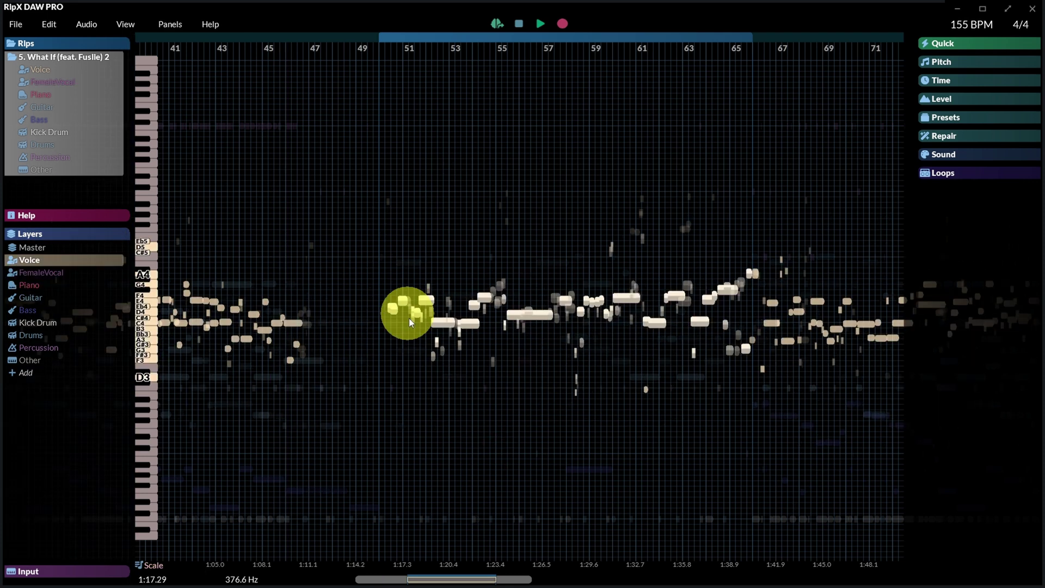
Step: Select the Voice layer's notes from about bar 50 to bar 66 and move them to the FemaleVocal layer
left_click_drag(378, 179, 742, 395)
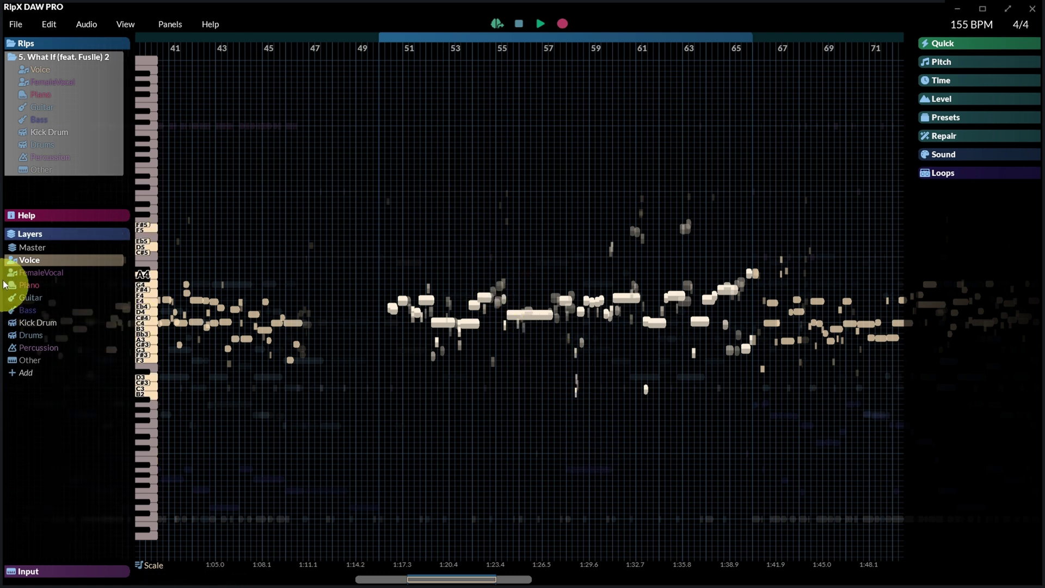
left_click_drag(378, 217, 747, 215)
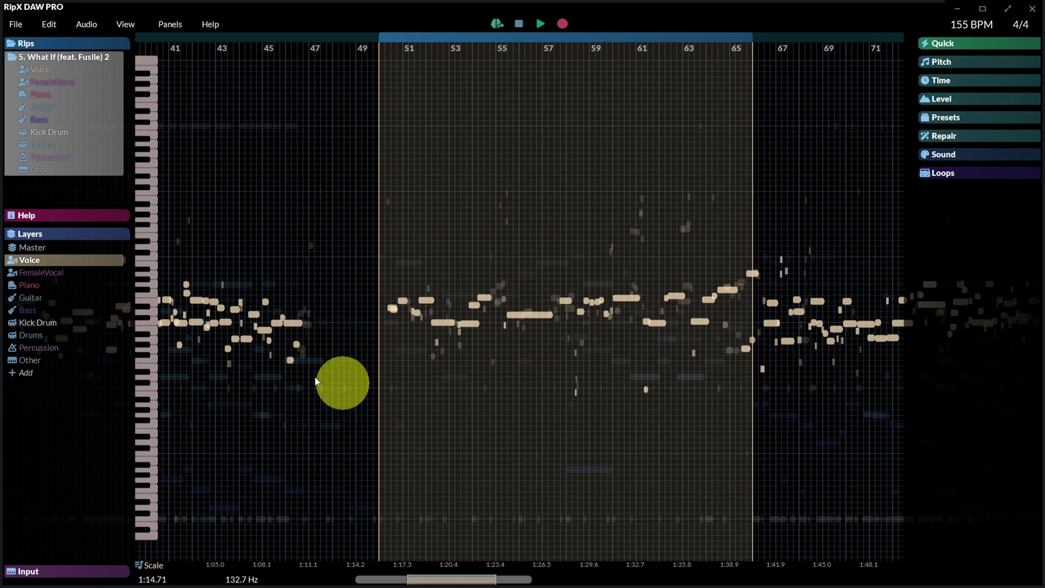
mouse_move(106, 276)
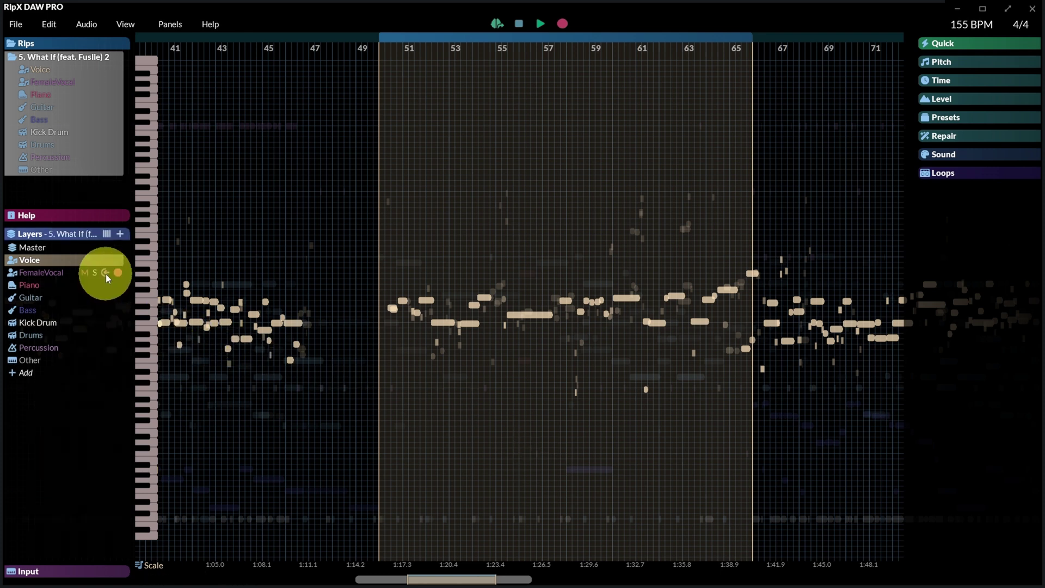
left_click(105, 274)
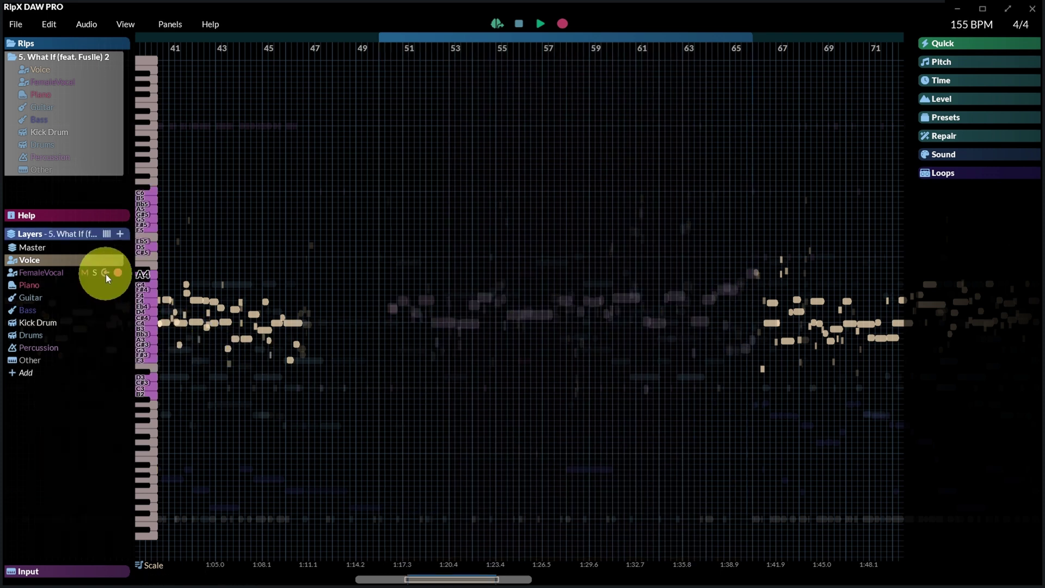
left_click(33, 276)
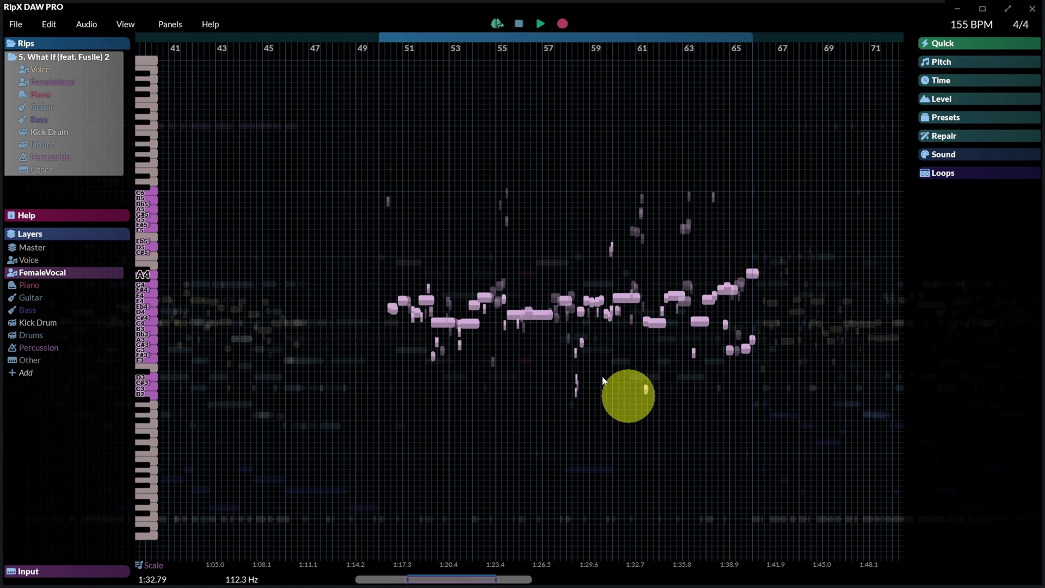
Step: Solo the FemaleVocal layer and play its notes from the start of the loop range
left_click(519, 24)
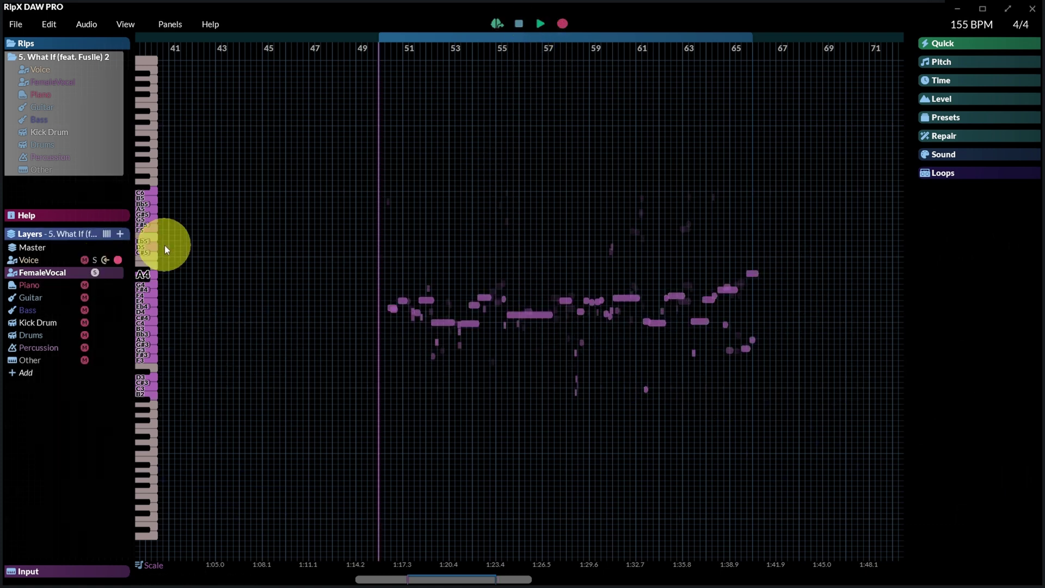
left_click(541, 23)
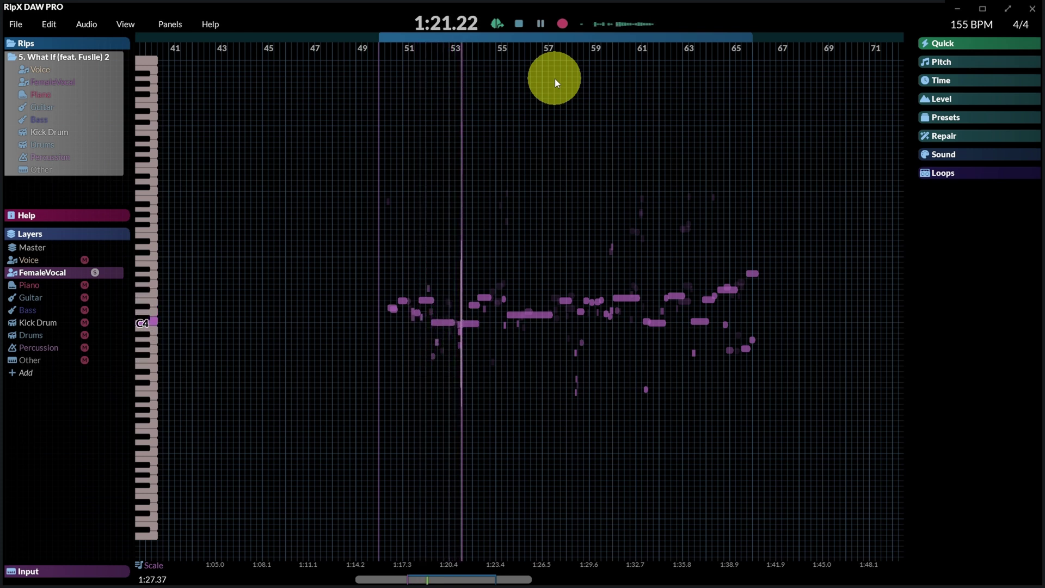
left_click(520, 26)
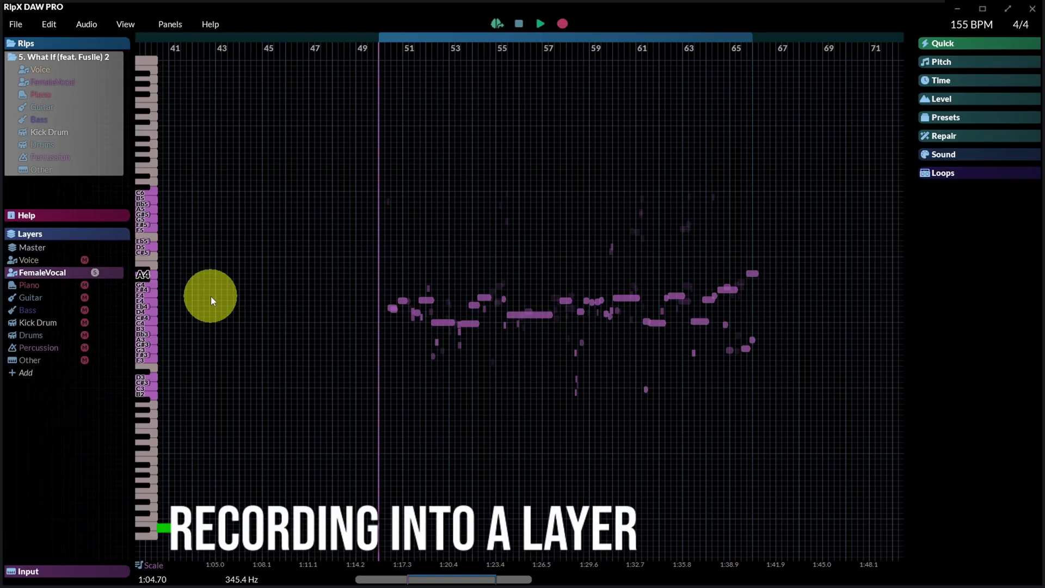
Step: Set the FemaleVocal layer's recording input to AES (15+16) of the RME HDSP interface
left_click(47, 571)
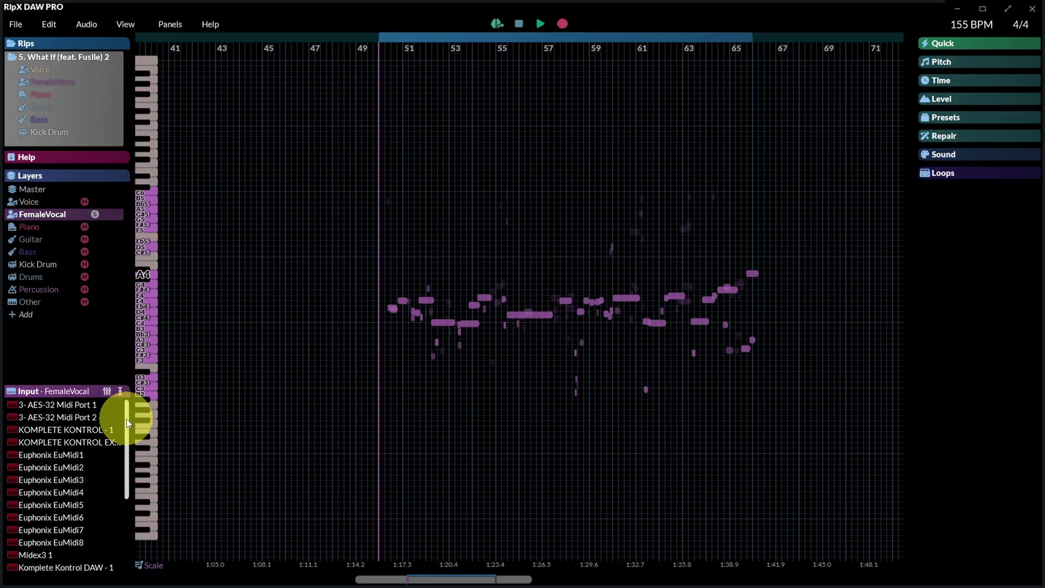
left_click_drag(126, 419, 122, 536)
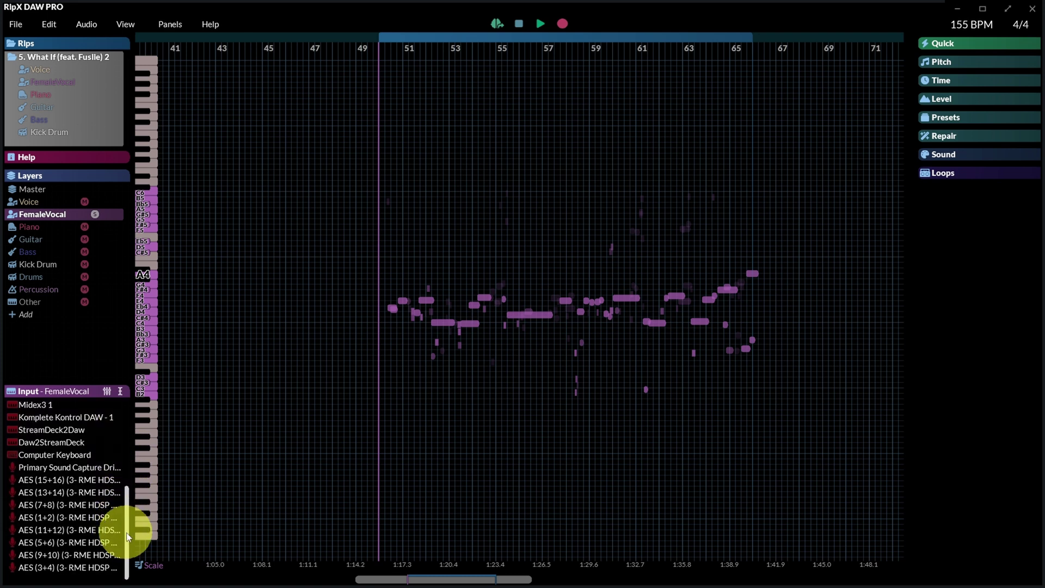
left_click(116, 479)
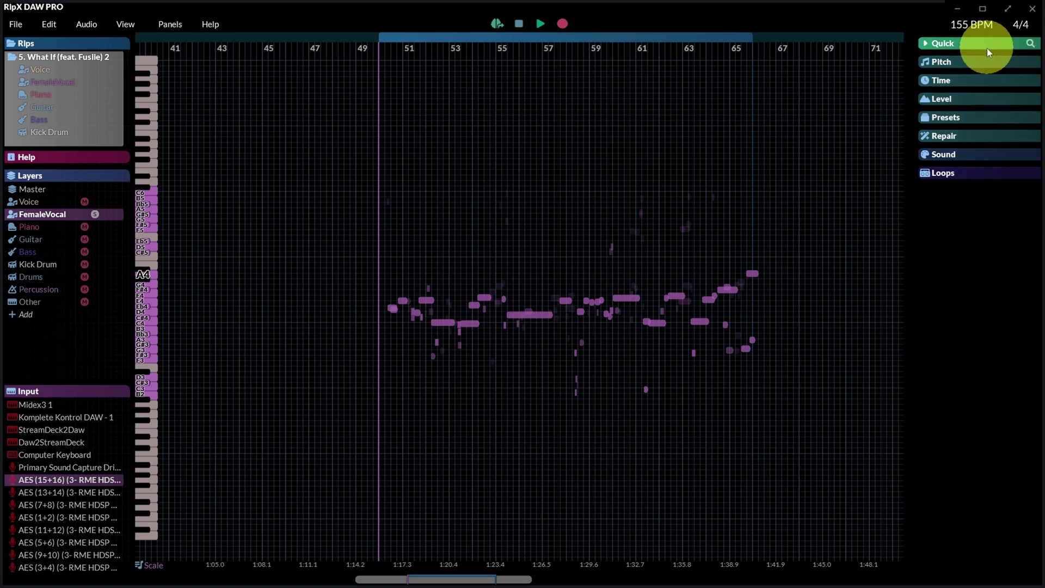
Step: Examine the tools available for the FemaleVocal layer under Quick, Pitch, Time, Level, Presets, Repair and Sound
left_click(958, 44)
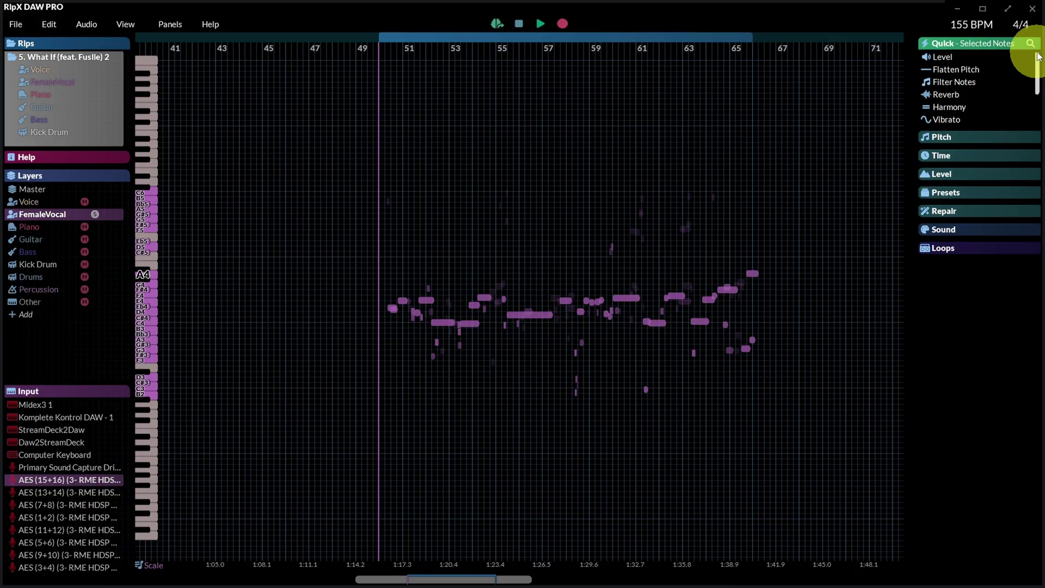
left_click(973, 43)
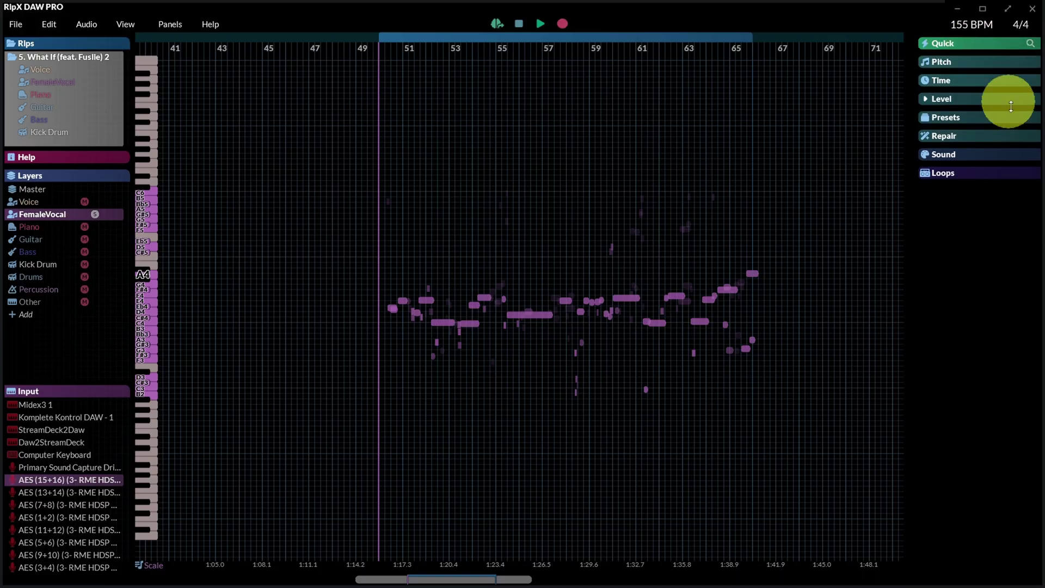
left_click(965, 61)
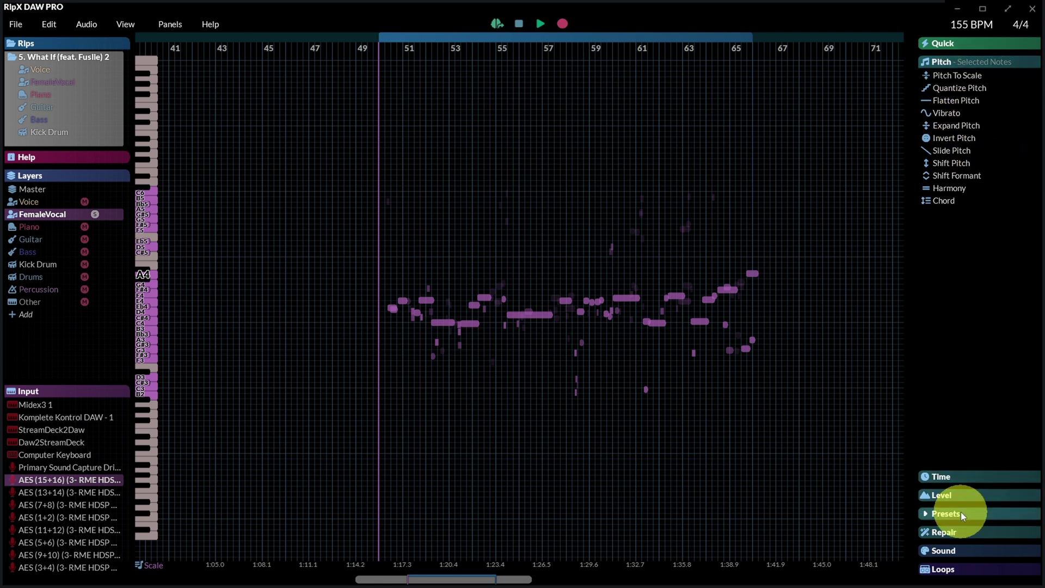
left_click(964, 476)
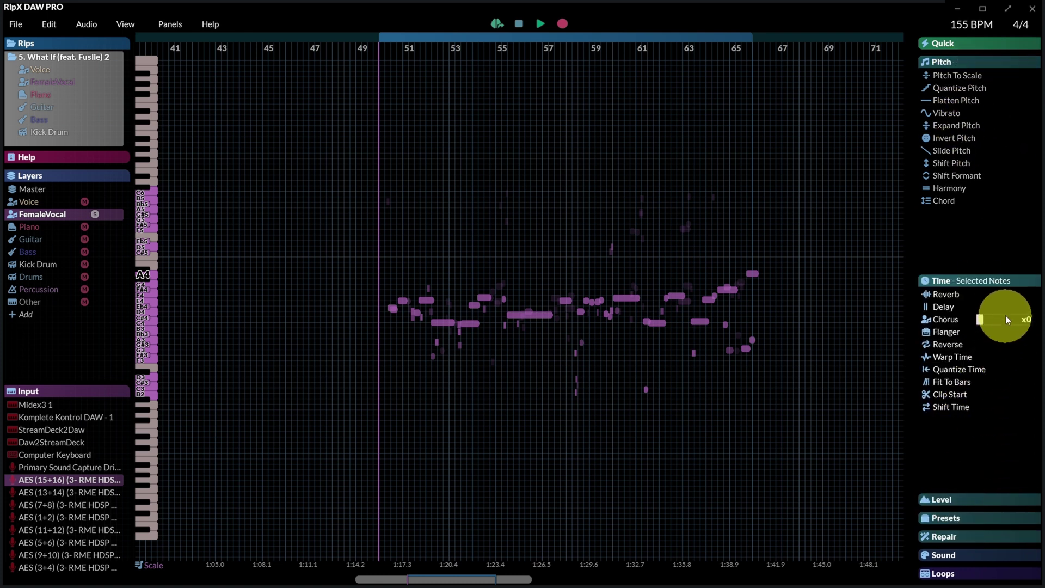
left_click(961, 499)
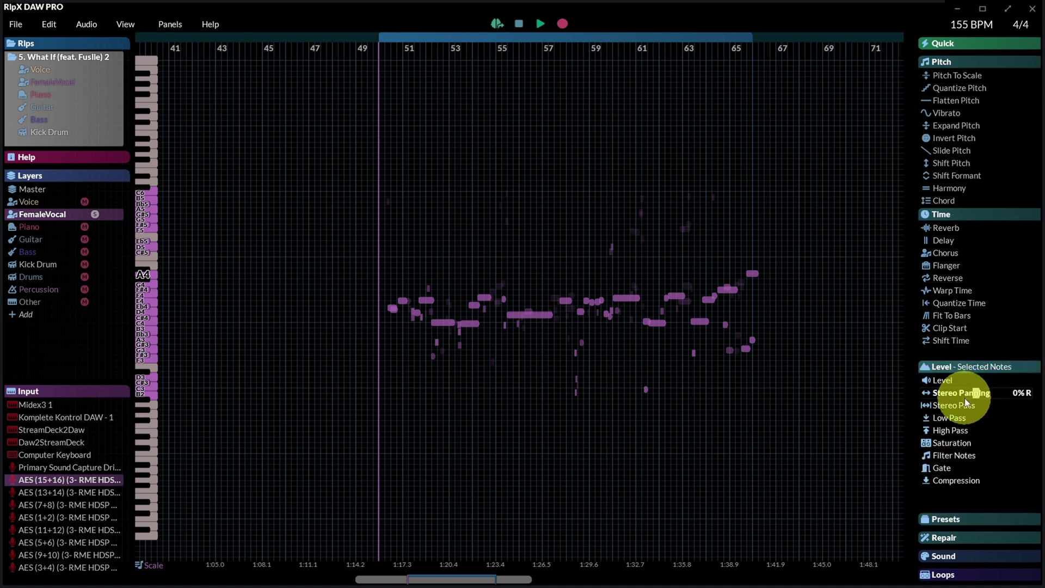
left_click(971, 520)
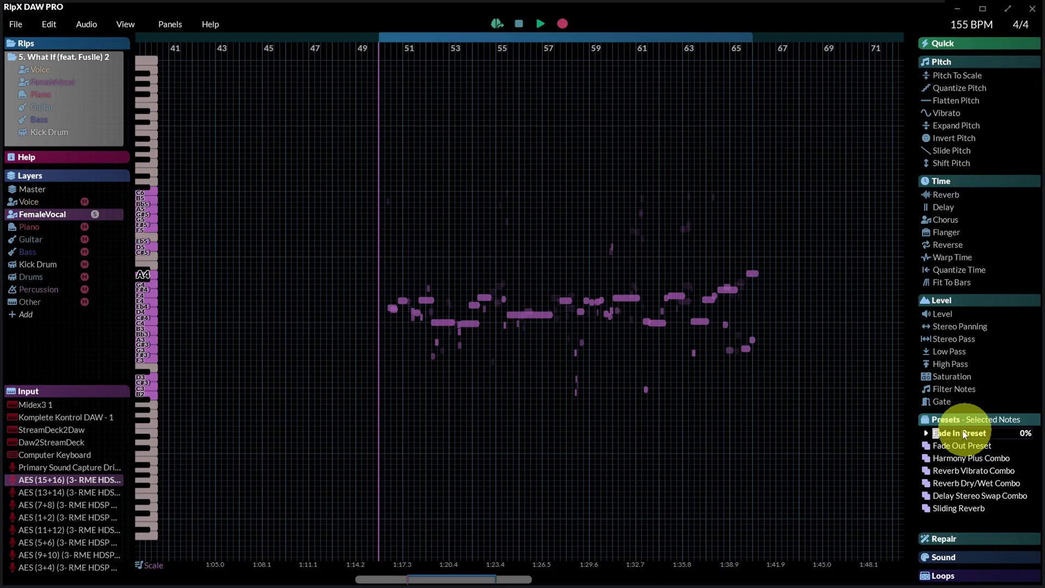
left_click(927, 433)
left_click(943, 538)
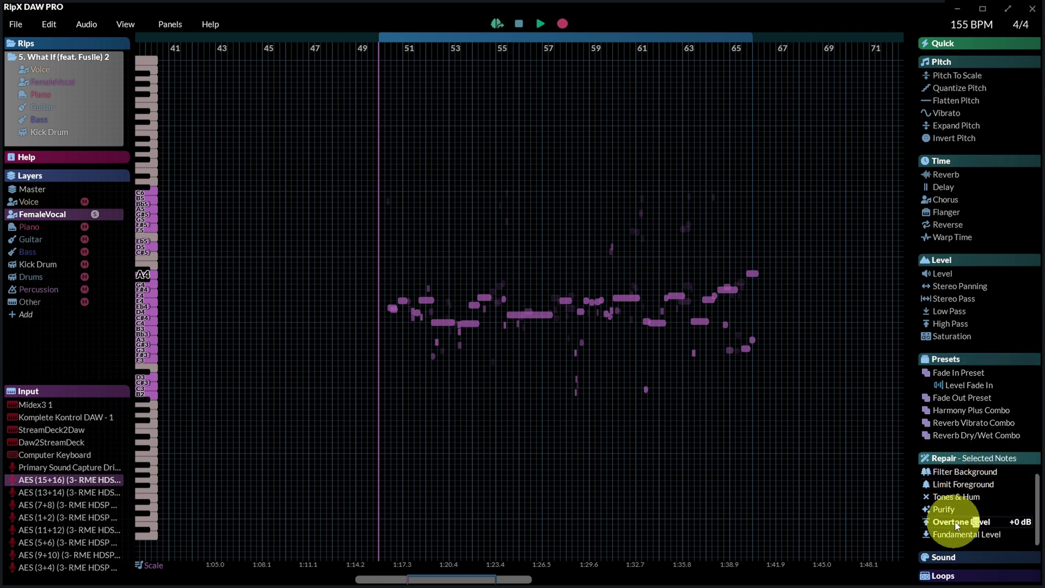
left_click(958, 555)
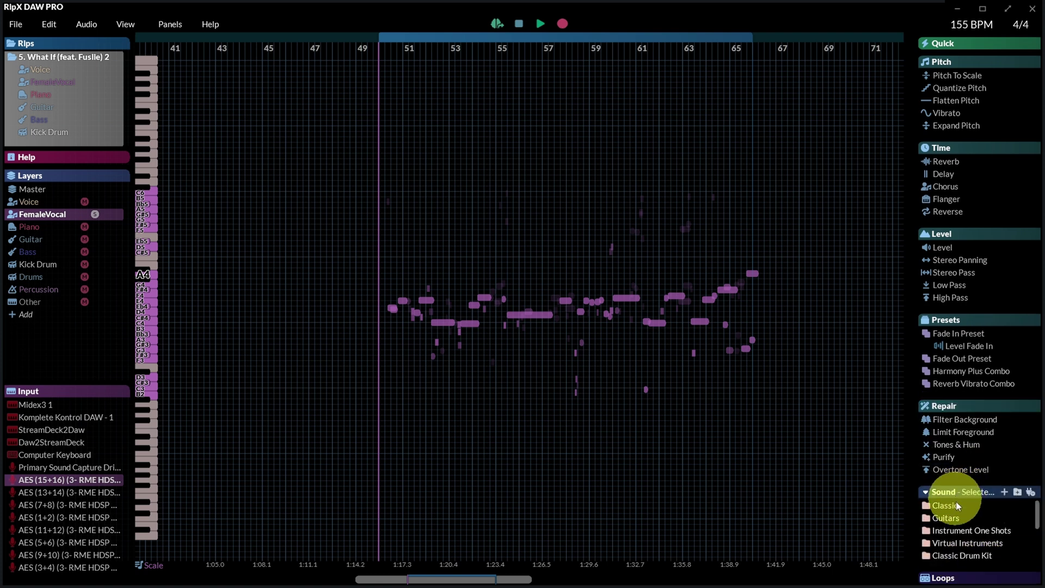
Step: Collapse the effect categories and examine the Sound and Loops library folders
left_click(972, 320)
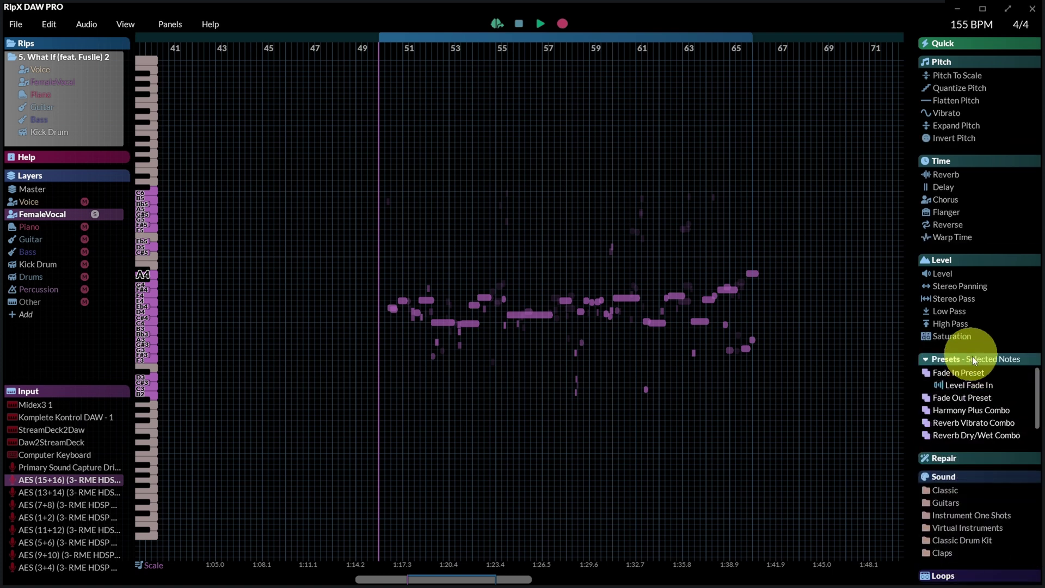
mouse_move(988, 232)
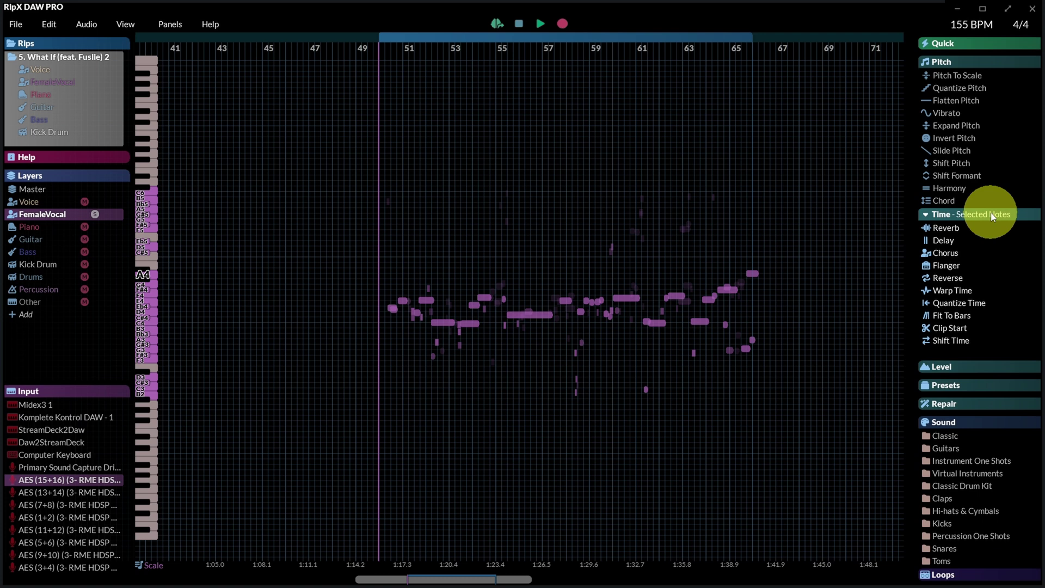
mouse_move(946, 194)
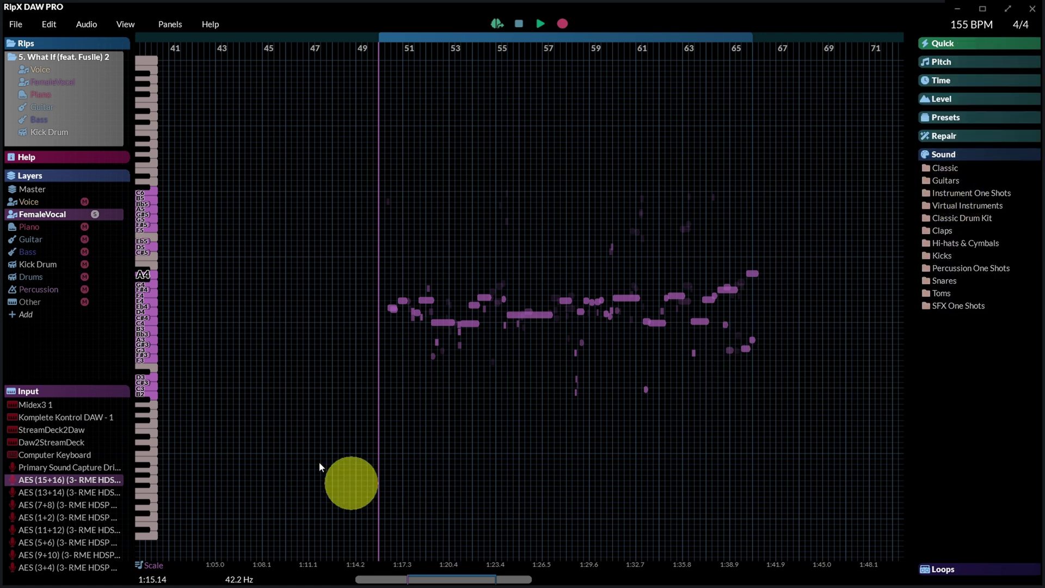
mouse_move(955, 158)
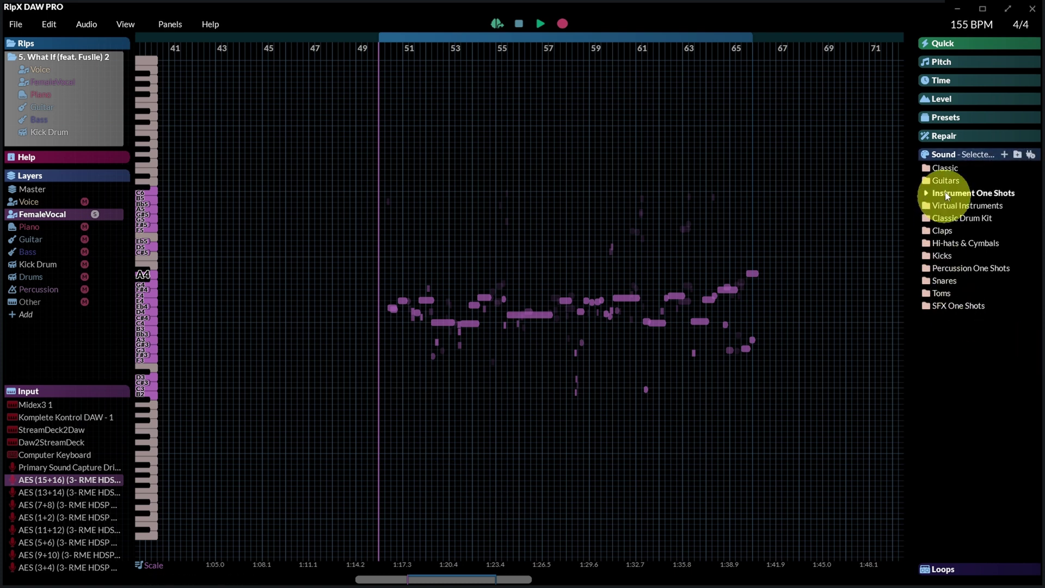
left_click(954, 157)
left_click(954, 174)
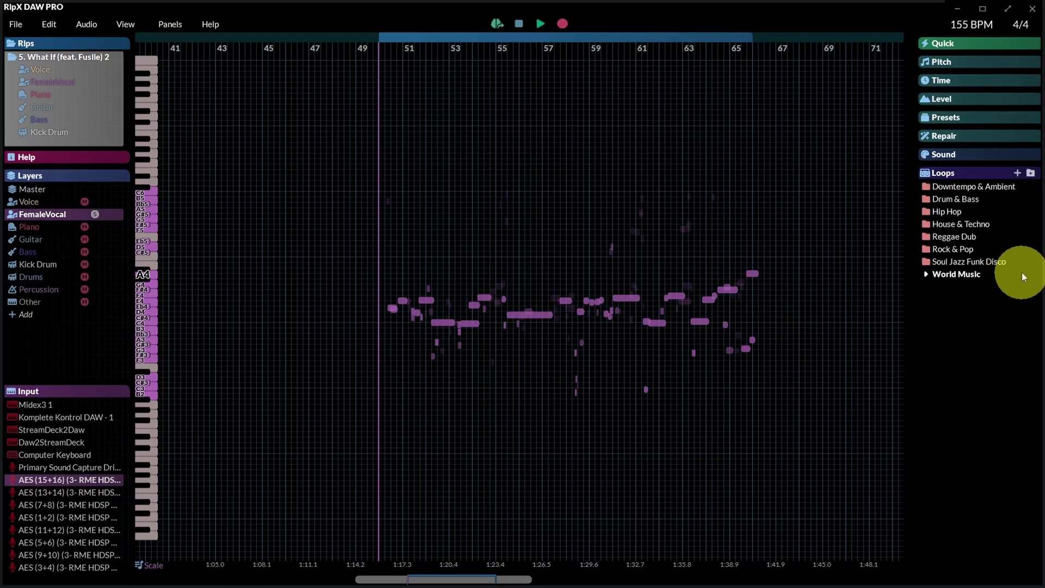
mouse_move(1017, 179)
mouse_move(1016, 158)
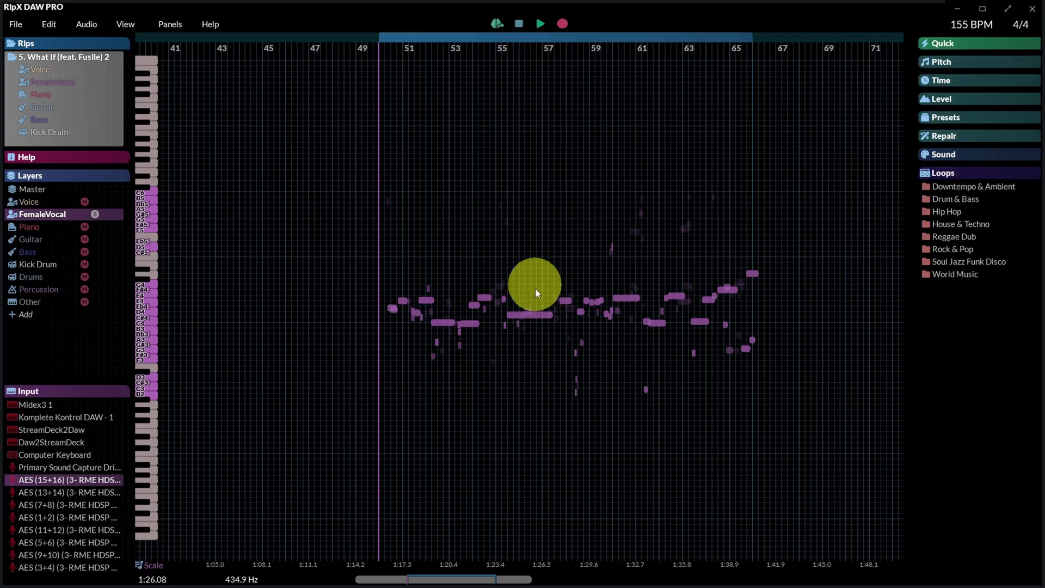
Step: Play the FemaleVocal layer and add a Hall reverb to the whole layer
left_click_drag(974, 155, 961, 83)
left_click(541, 23)
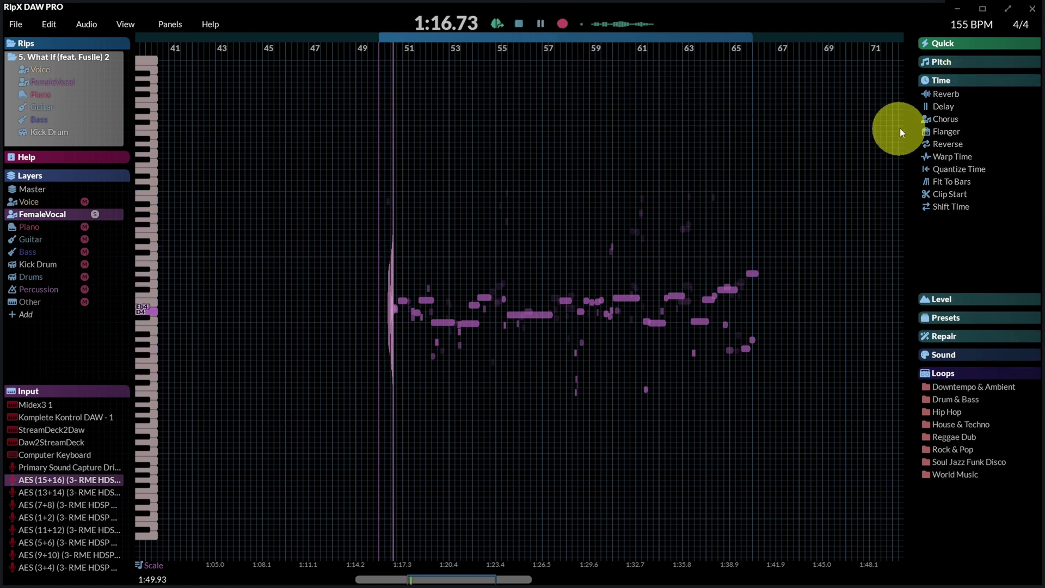
mouse_move(926, 95)
left_click_drag(932, 93, 961, 94)
Step: Draw a wavy automation curve for the FemaleVocal layer's reverb from about bar 46 to bar 51, and clear the layer's reverb
left_click(667, 426)
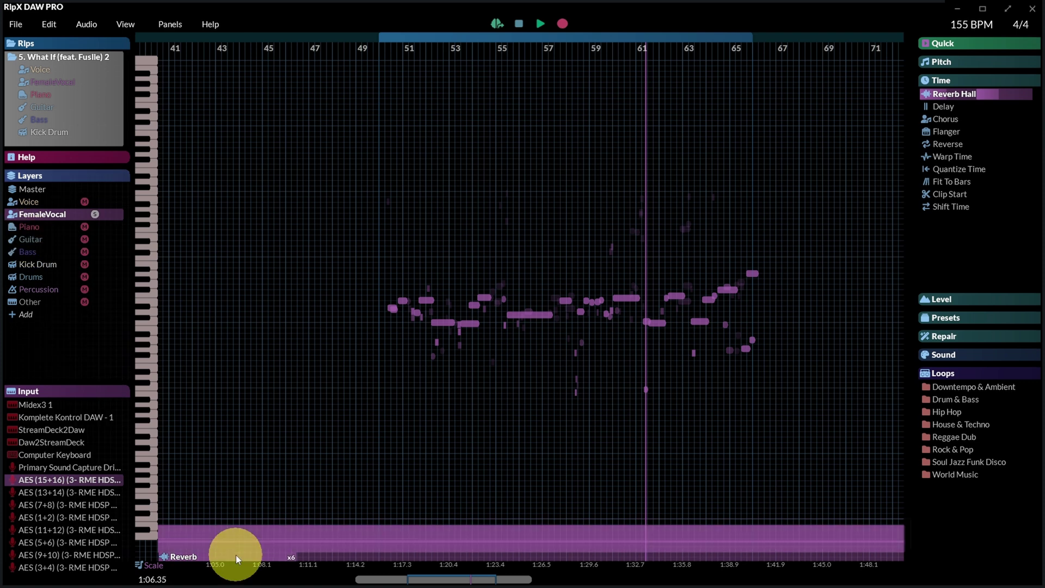
left_click_drag(288, 540, 405, 541)
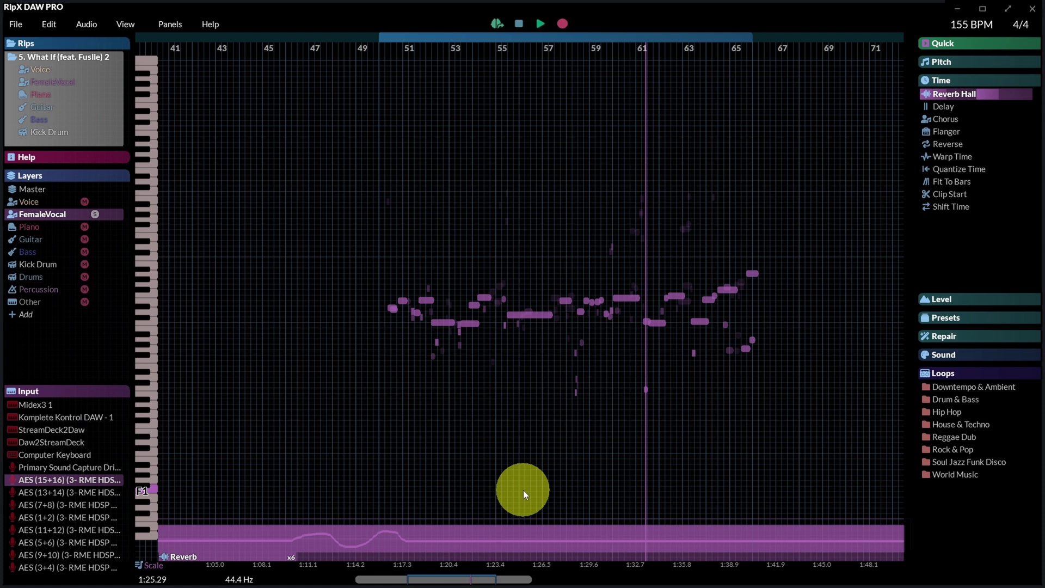
left_click(938, 95)
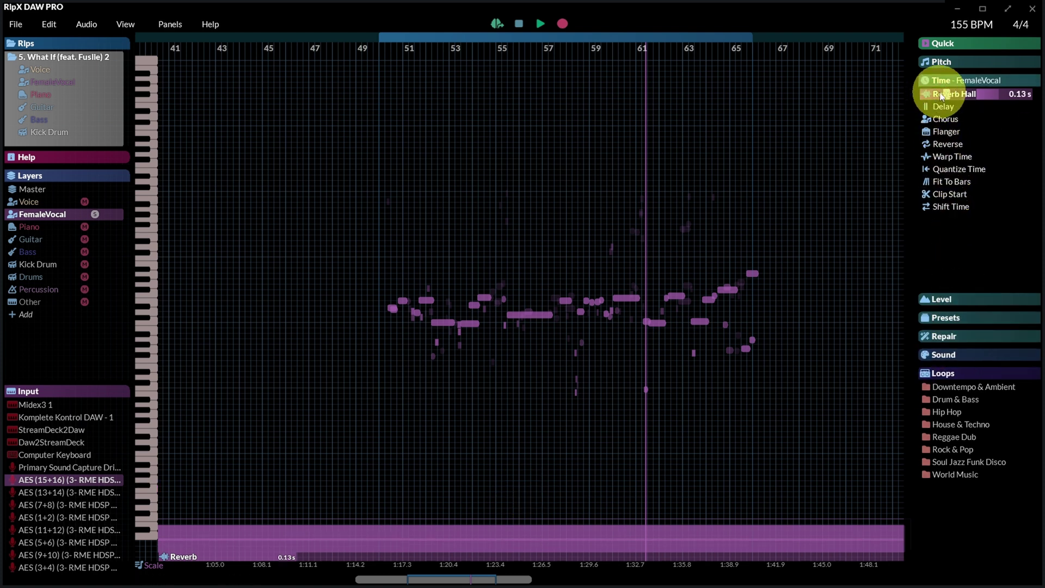
Step: Apply a Church reverb of about 0.22 s to only the FemaleVocal notes from about bar 50 to bar 55
left_click(437, 344)
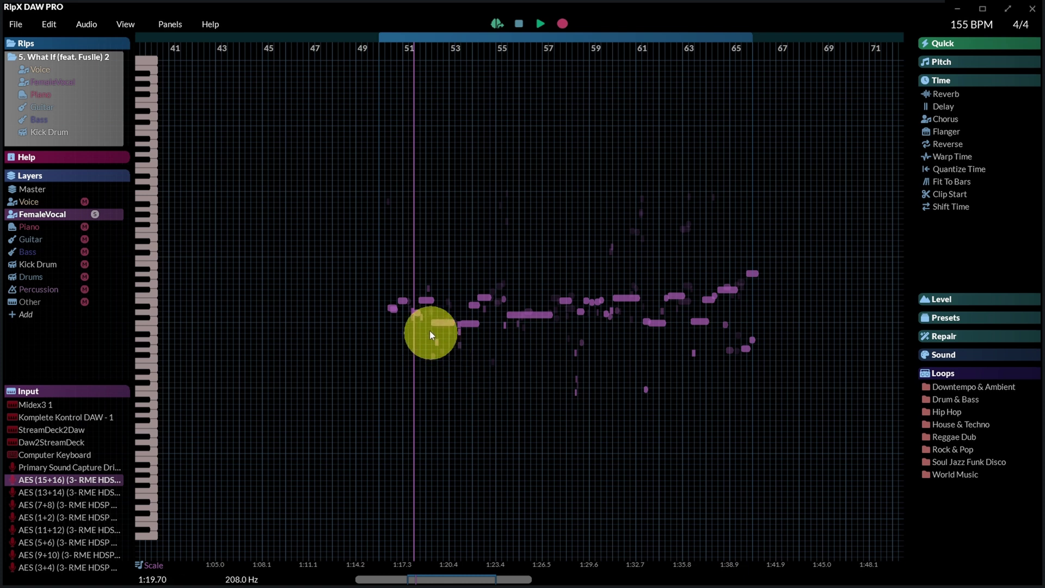
left_click_drag(407, 314, 503, 365)
left_click(960, 94)
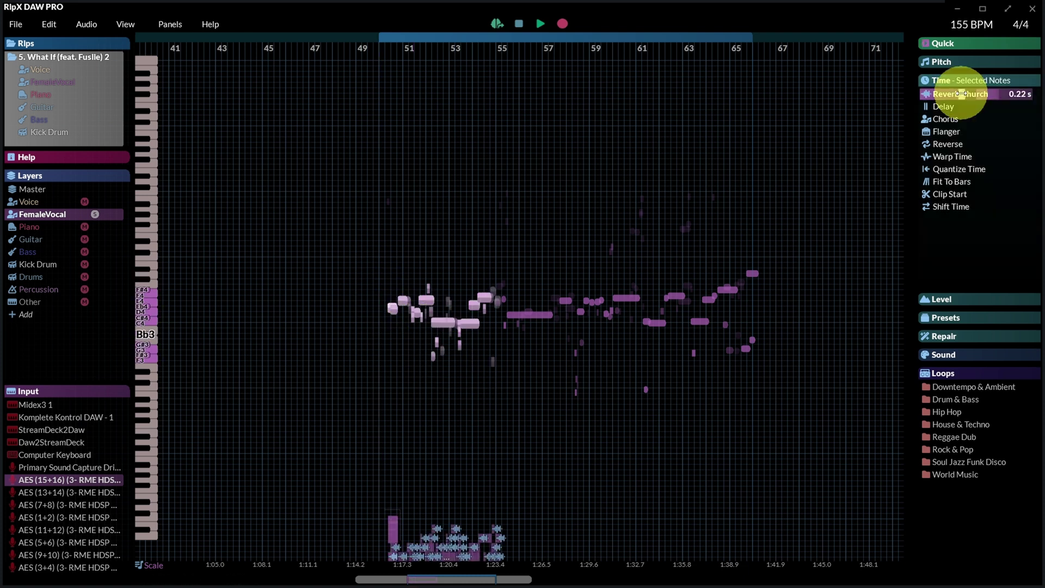
left_click(574, 437)
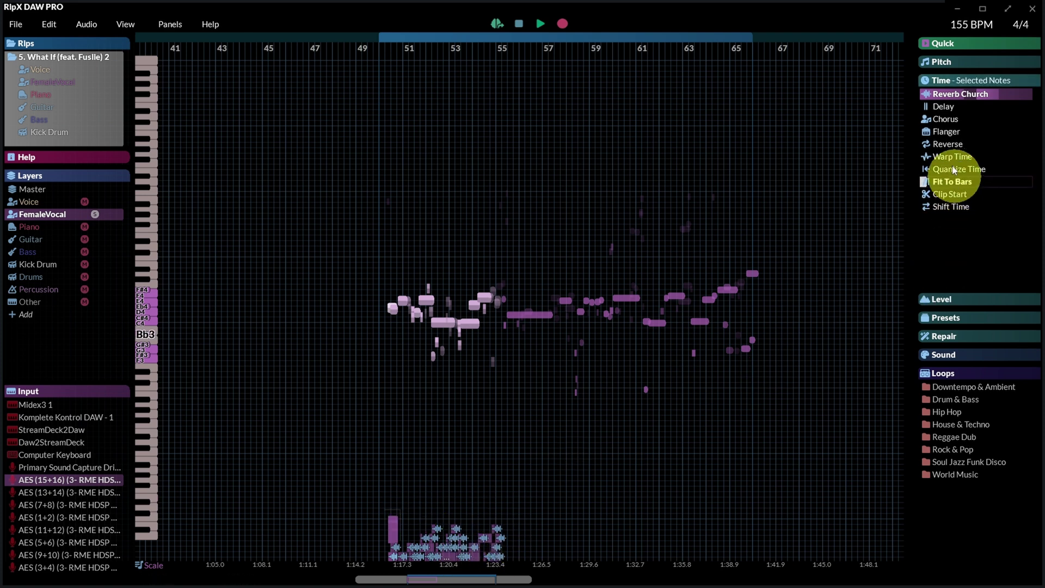
left_click(947, 94)
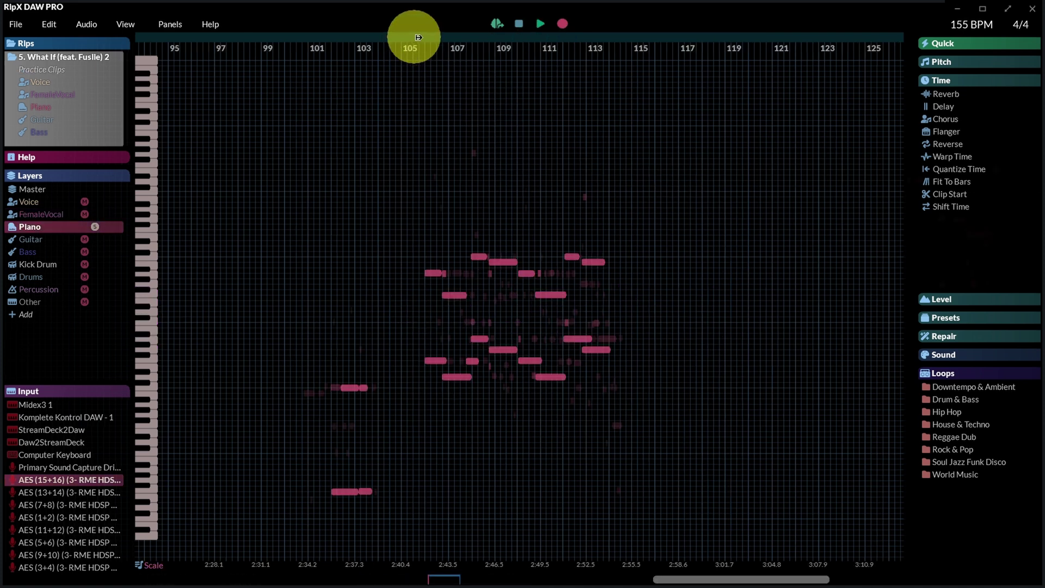
Step: Set a loop range from about bar 106 to bar 114 around the Piano notes and play it with all layers
left_click_drag(424, 38, 615, 39)
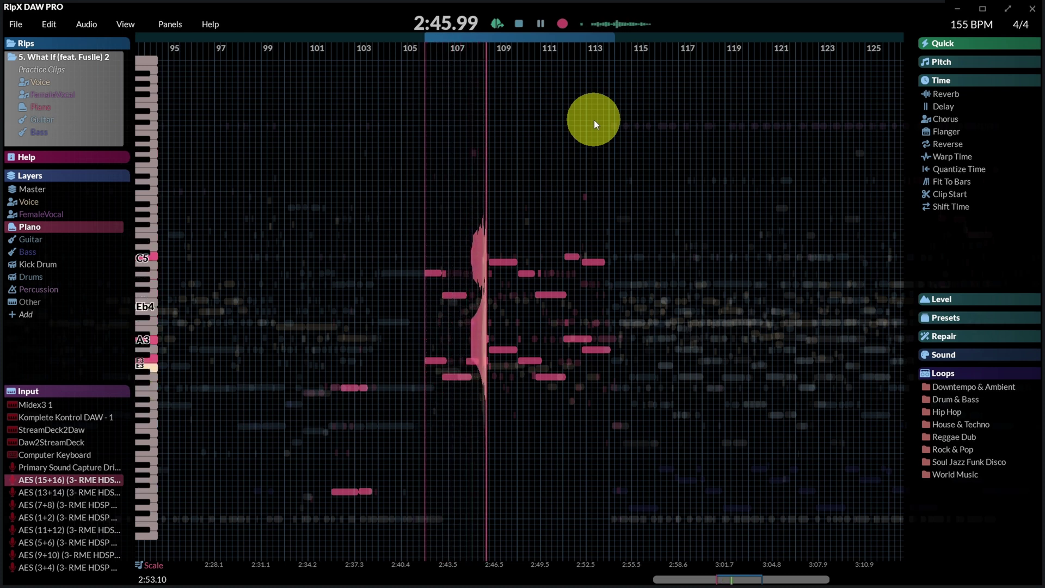
left_click(518, 26)
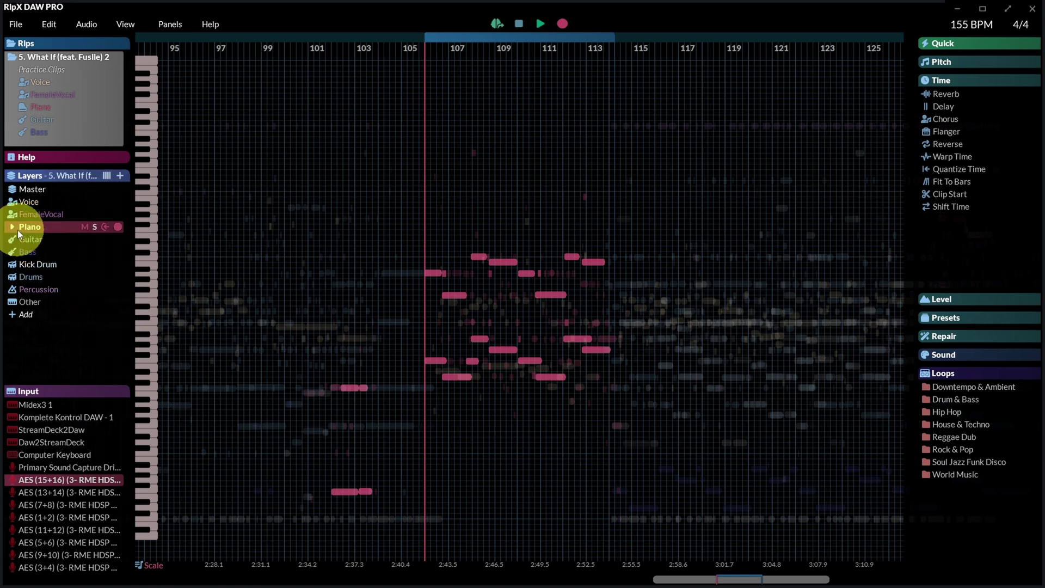
Step: Replace the Piano layer's sound with the Classic Acoustic Guitar at 100% and play the loop with the layer raised to +9 dB
left_click(944, 356)
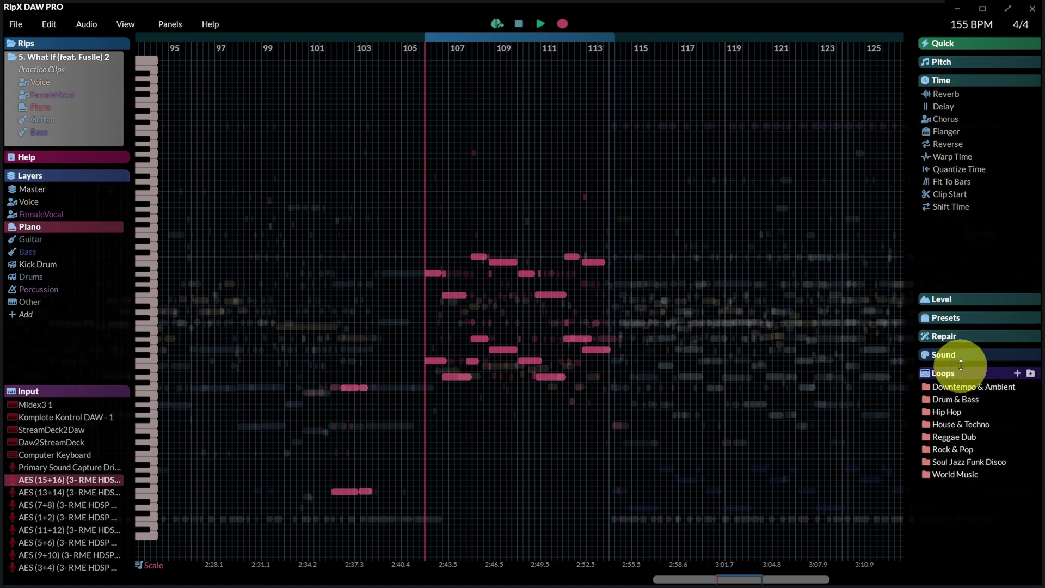
left_click(949, 355)
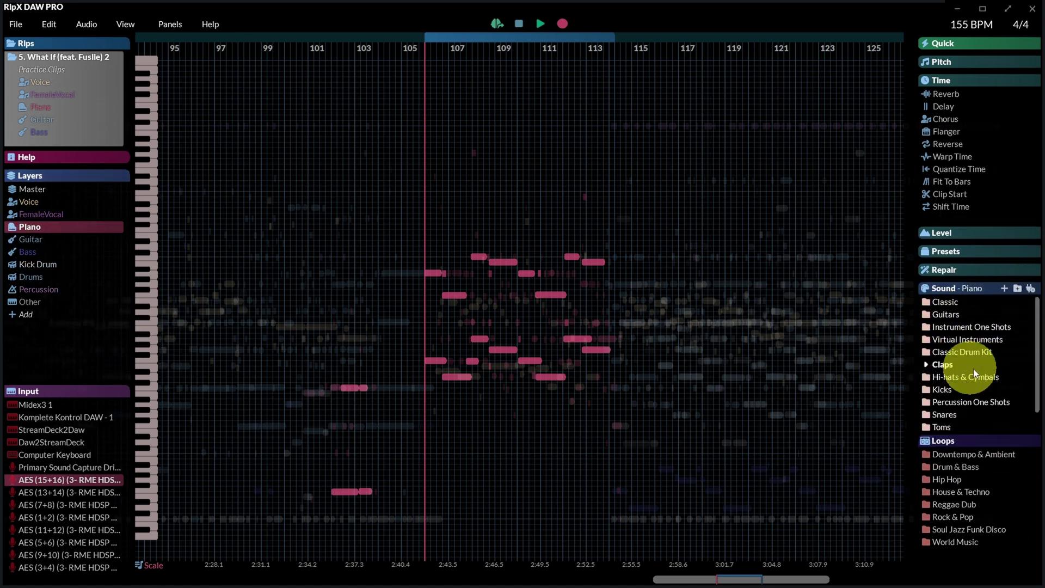
left_click(928, 302)
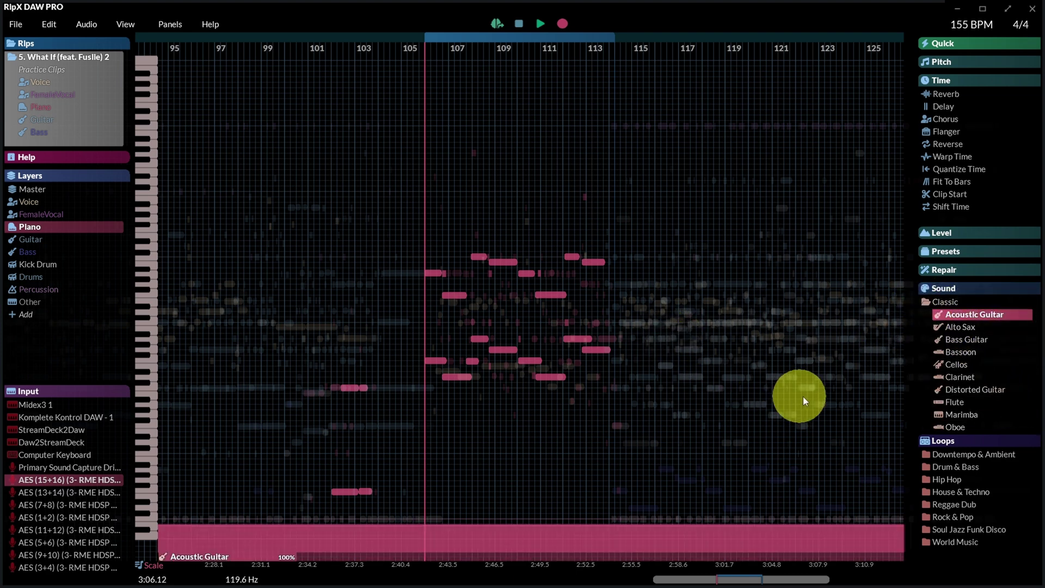
left_click(540, 23)
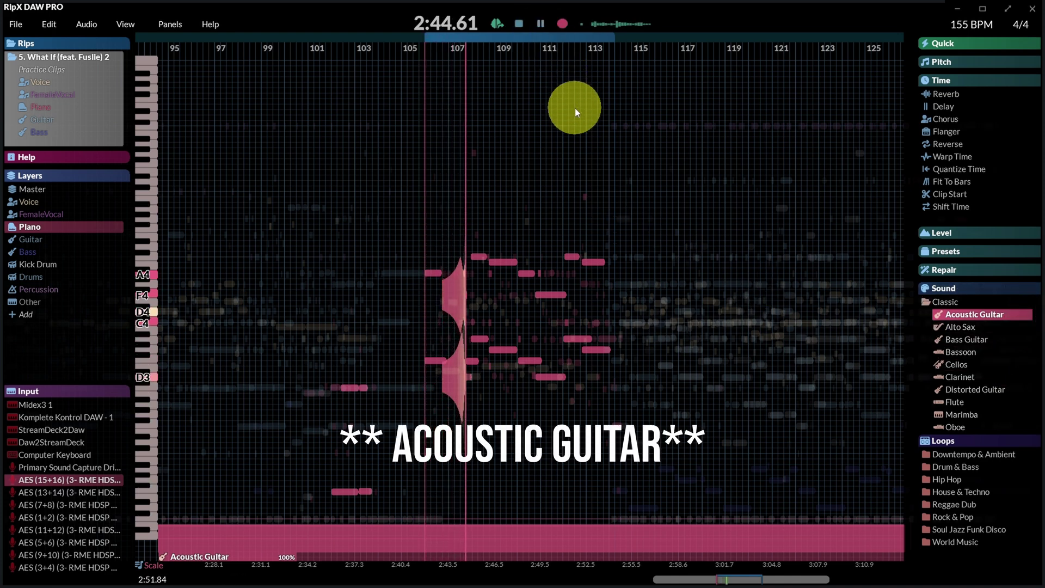
mouse_move(47, 226)
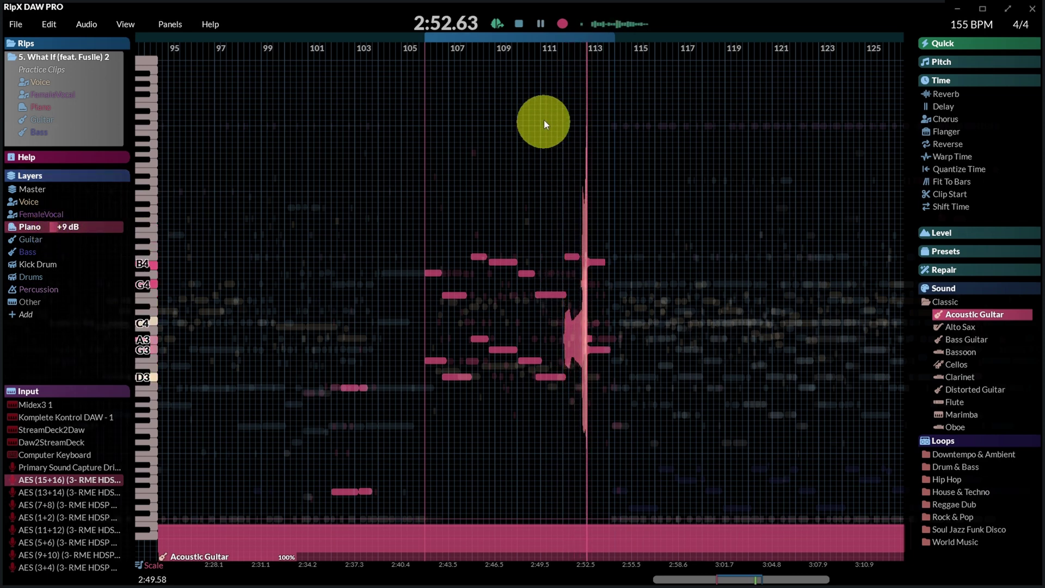
left_click(519, 23)
Step: Lower the Piano layer's Acoustic Guitar blend to 57% and adjust it to 64% while playing the loop
left_click(1006, 320)
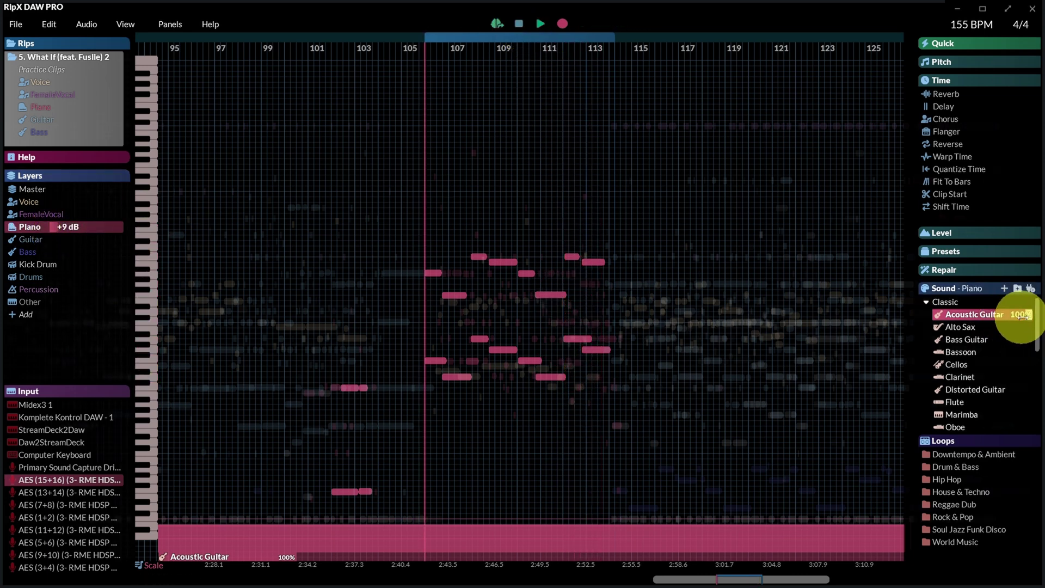
left_click_drag(1025, 315, 1000, 315)
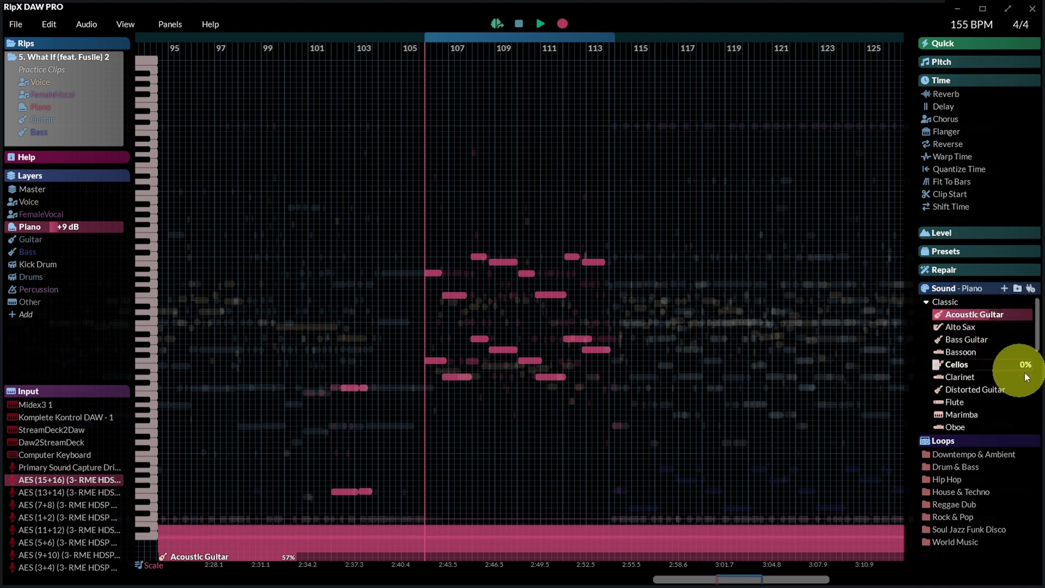
left_click(541, 23)
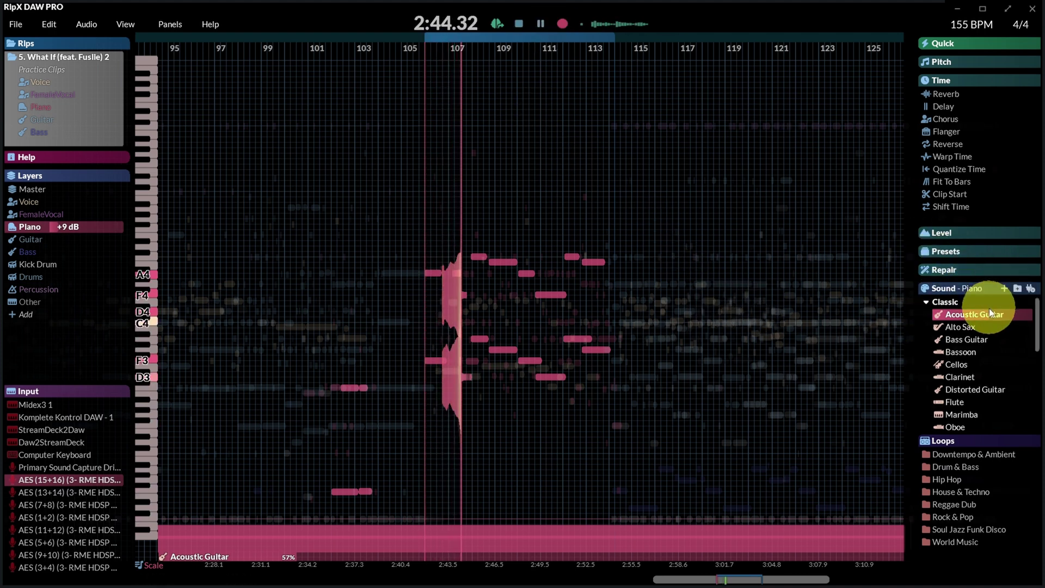
left_click_drag(982, 315, 1013, 312)
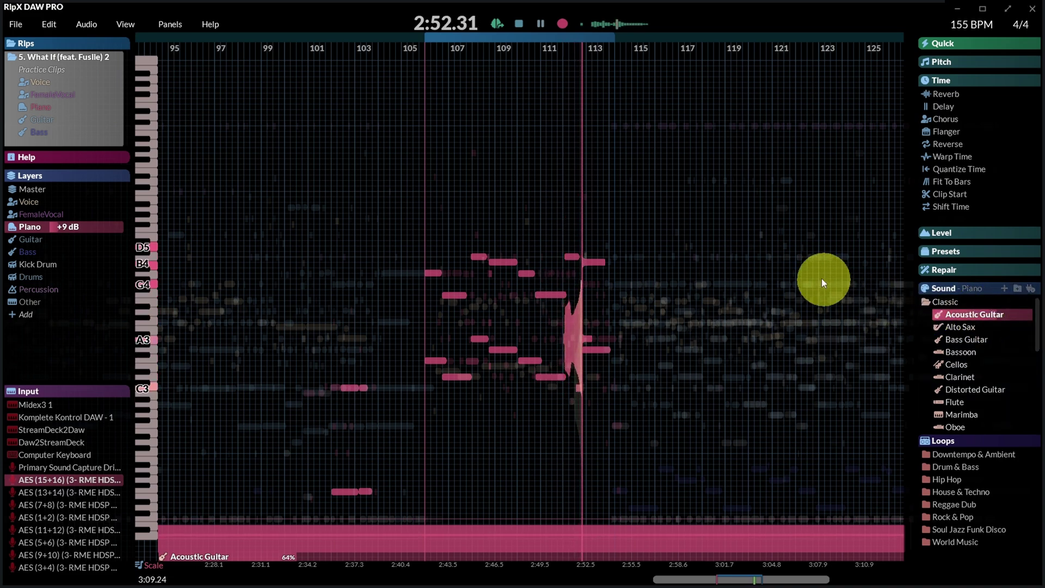
key("space")
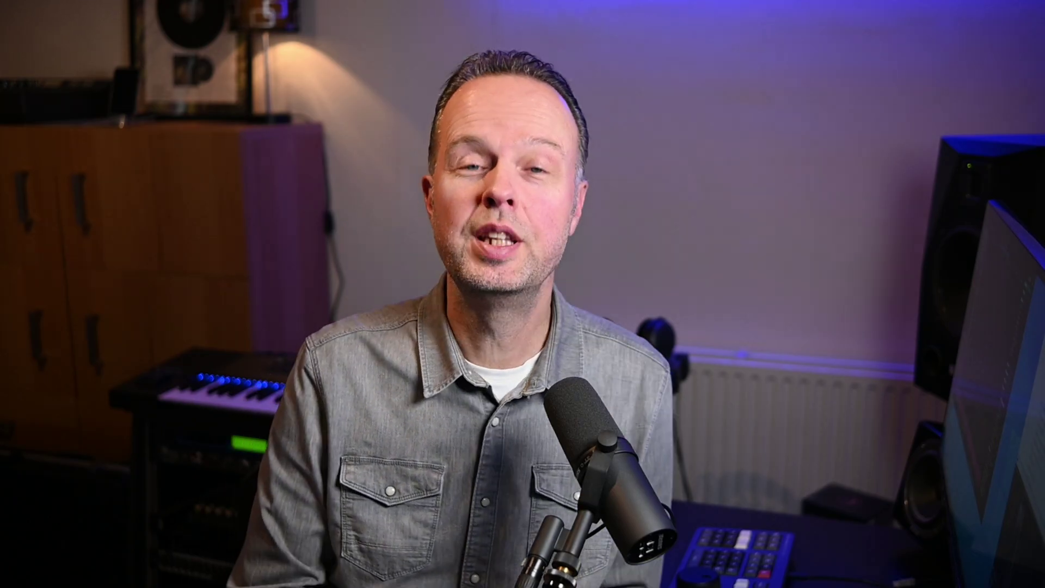
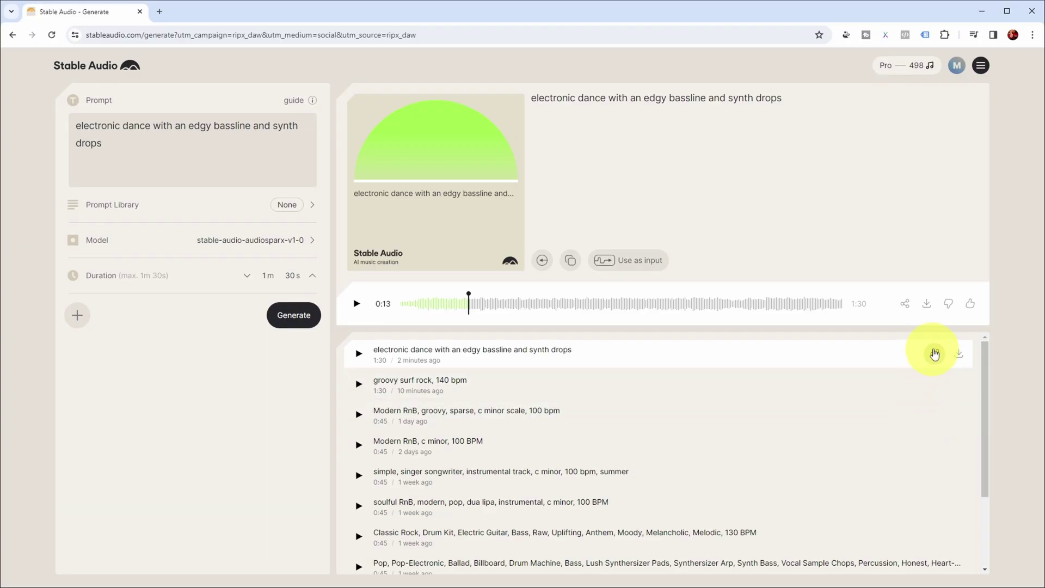
Step: Download the "Modern RnB, groovy, sparse, c minor scale, 100 bpm" clip from Stable Audio and rip it in RipX with all instrument separations enabled
left_click(928, 303)
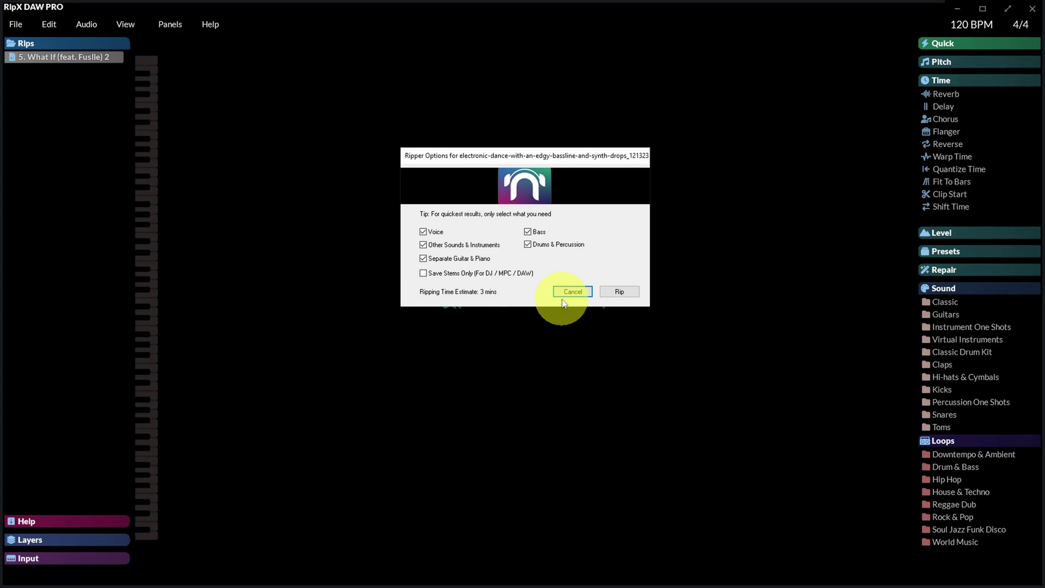
left_click(566, 294)
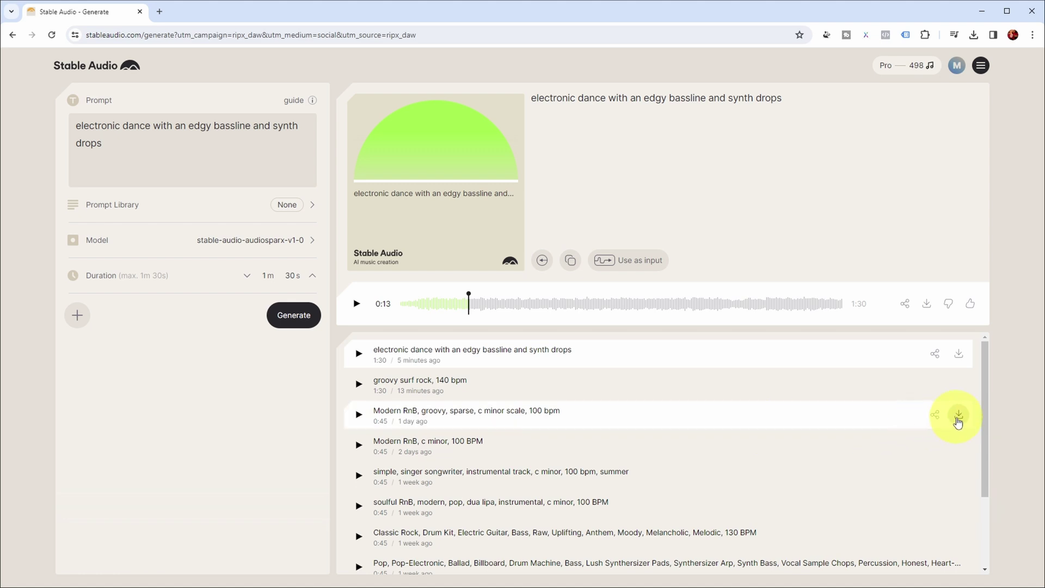
left_click(957, 417)
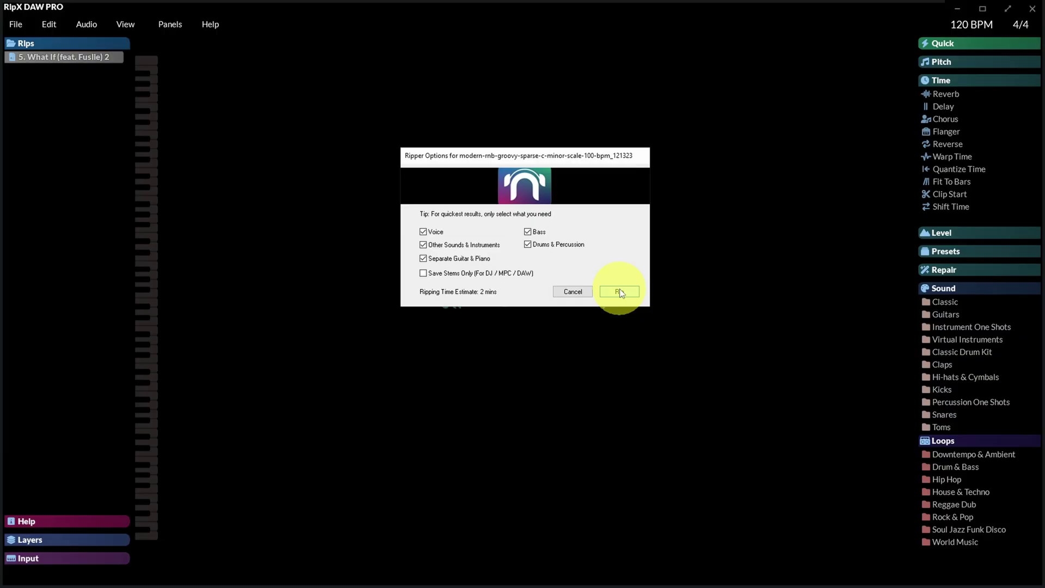
left_click(618, 289)
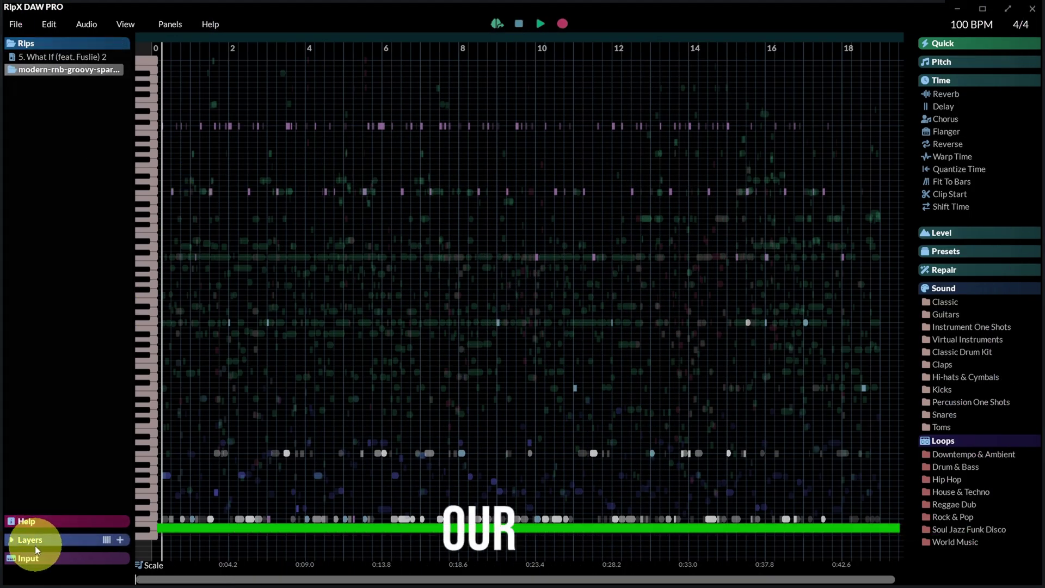
Step: Show the ripped clip's layers and play it with the click track enabled and raised to 12 dB
left_click(34, 545)
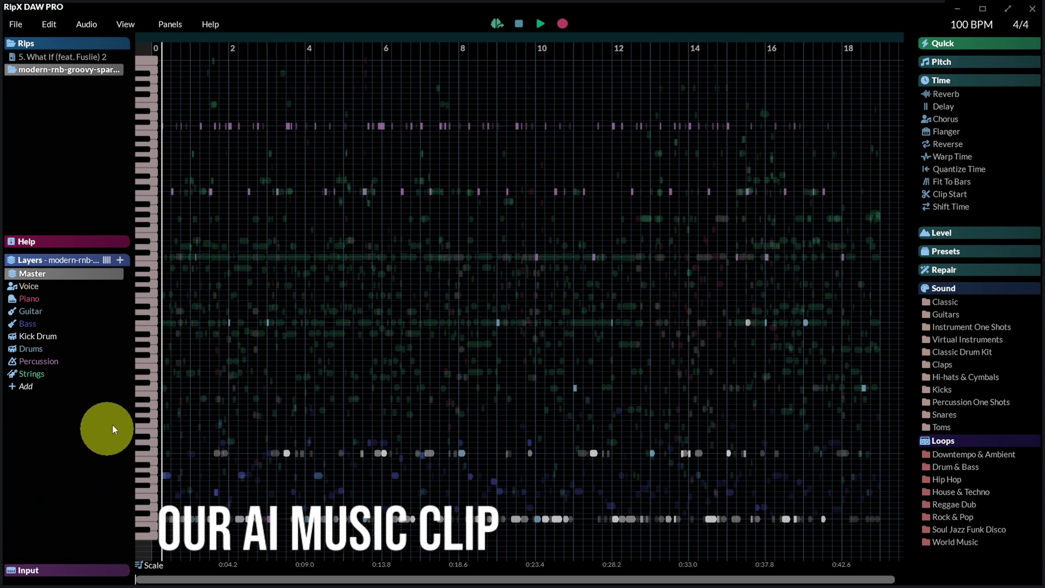
left_click(540, 24)
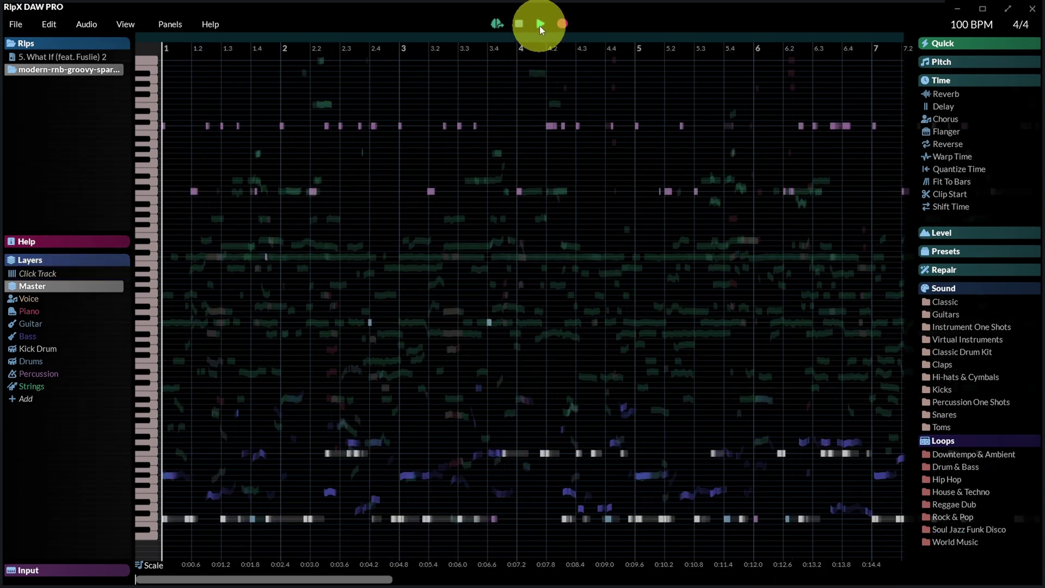
mouse_move(92, 275)
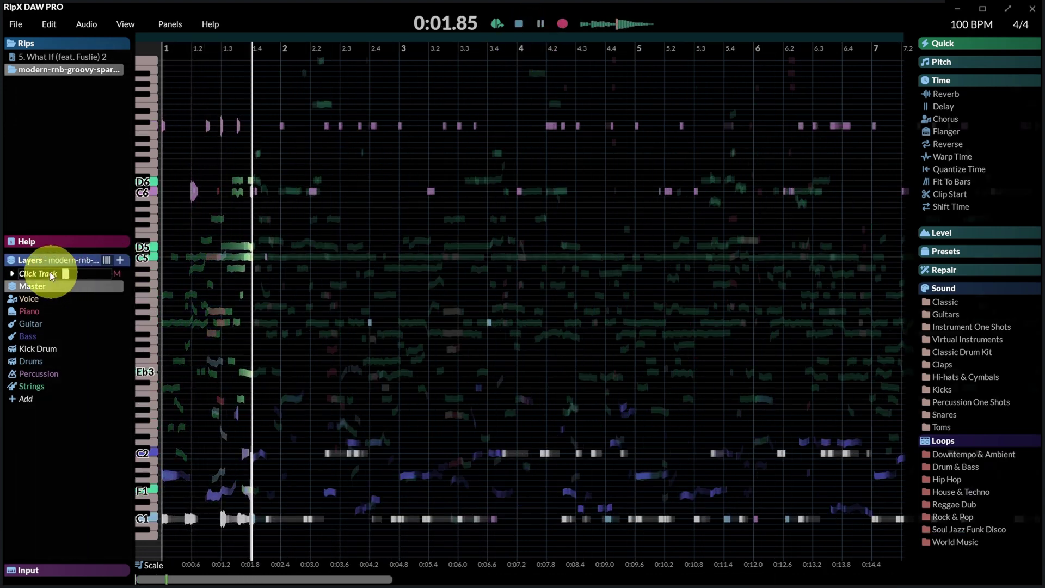
left_click_drag(66, 274, 83, 273)
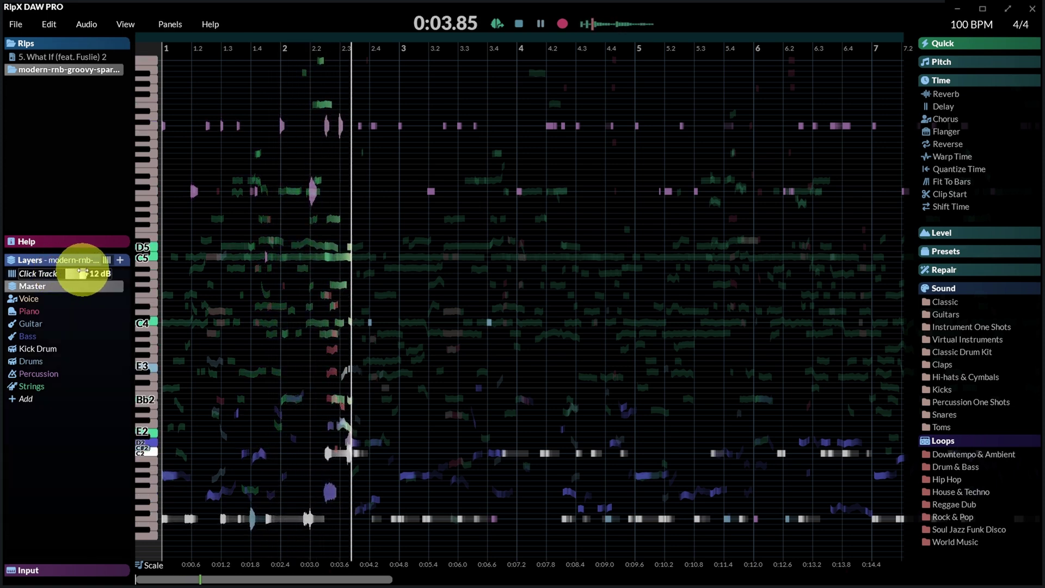
mouse_move(88, 285)
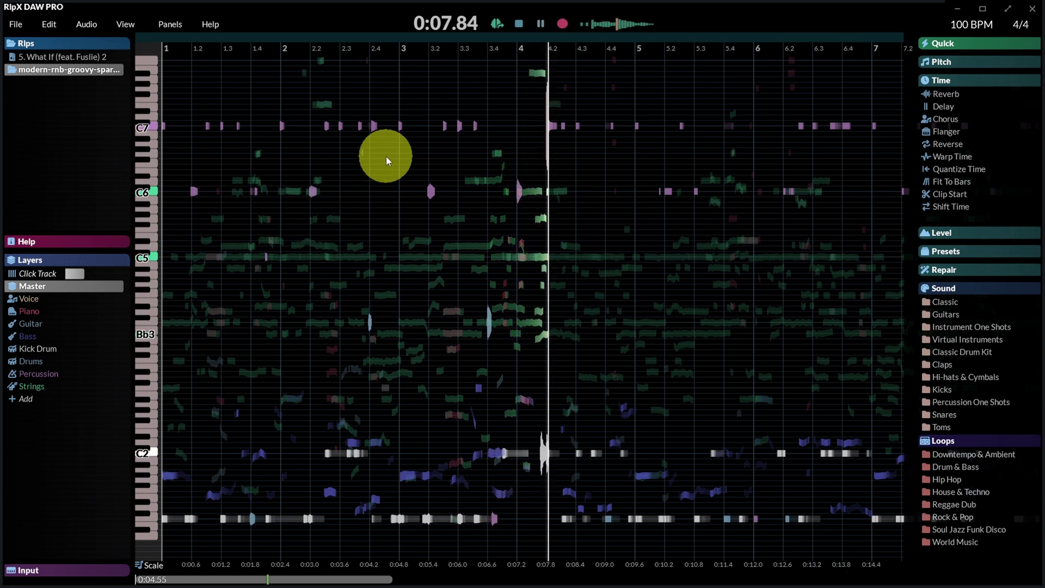
key("space")
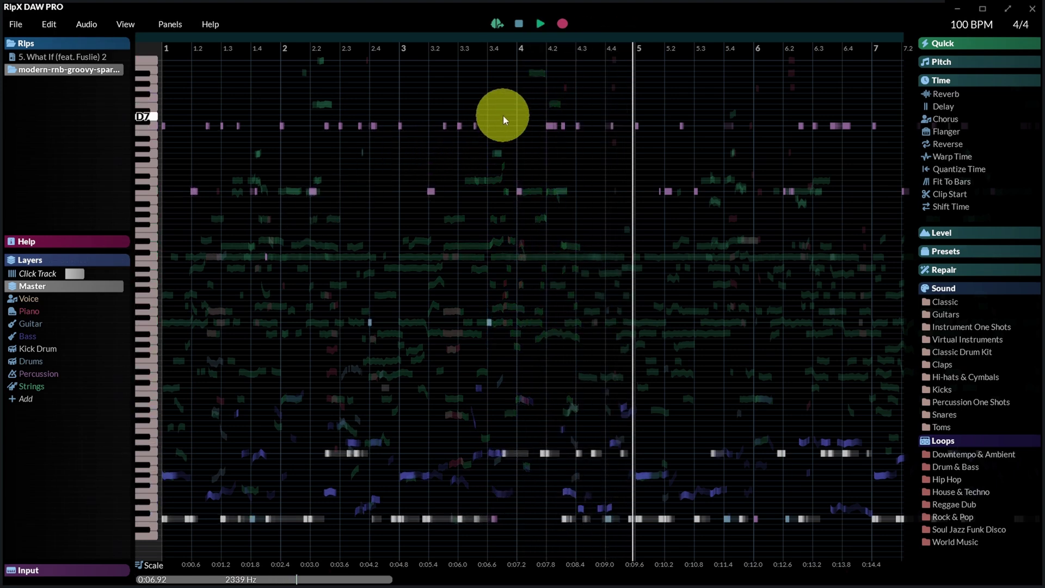
Step: Set a loop from bar 1 to bar 3 and solo the Kick Drum layer without the click track
left_click(51, 71)
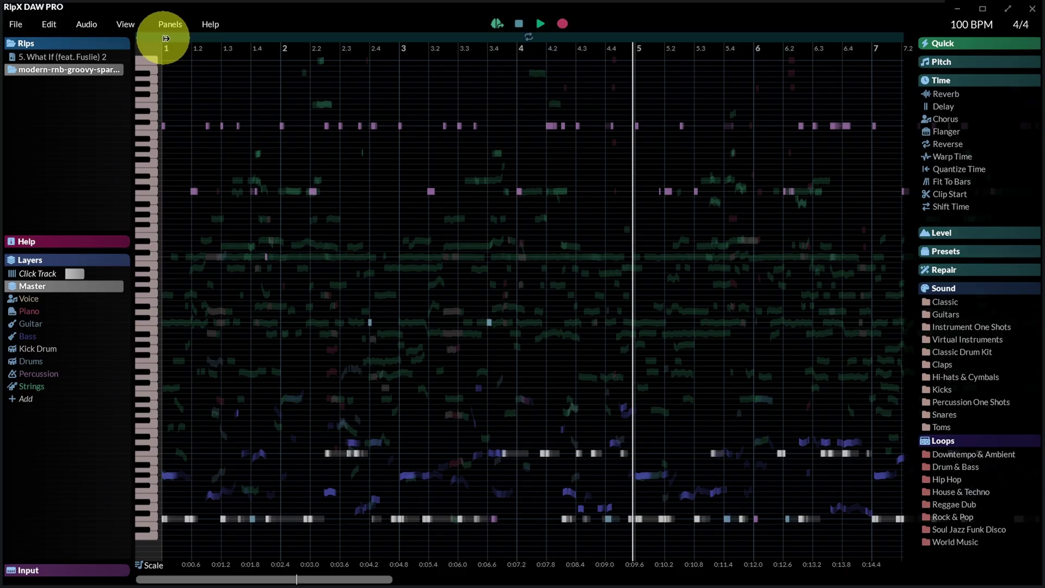
left_click_drag(166, 38, 392, 36)
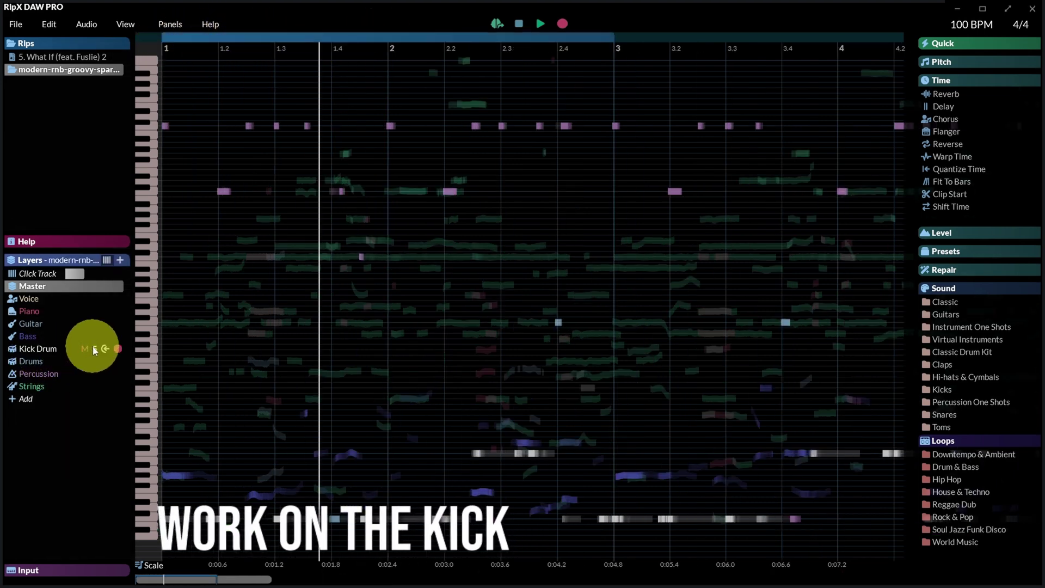
left_click(95, 349)
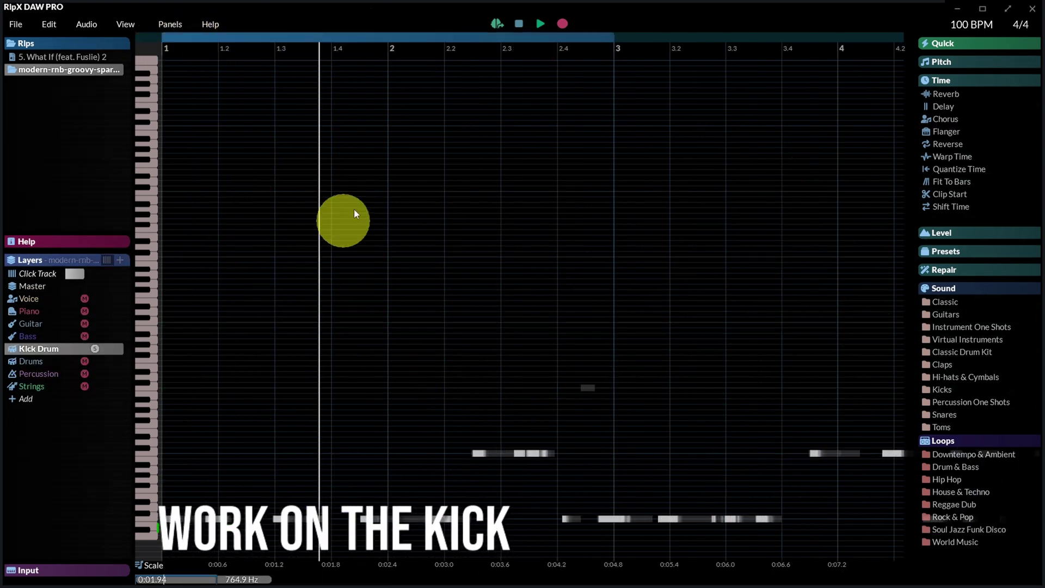
left_click(497, 24)
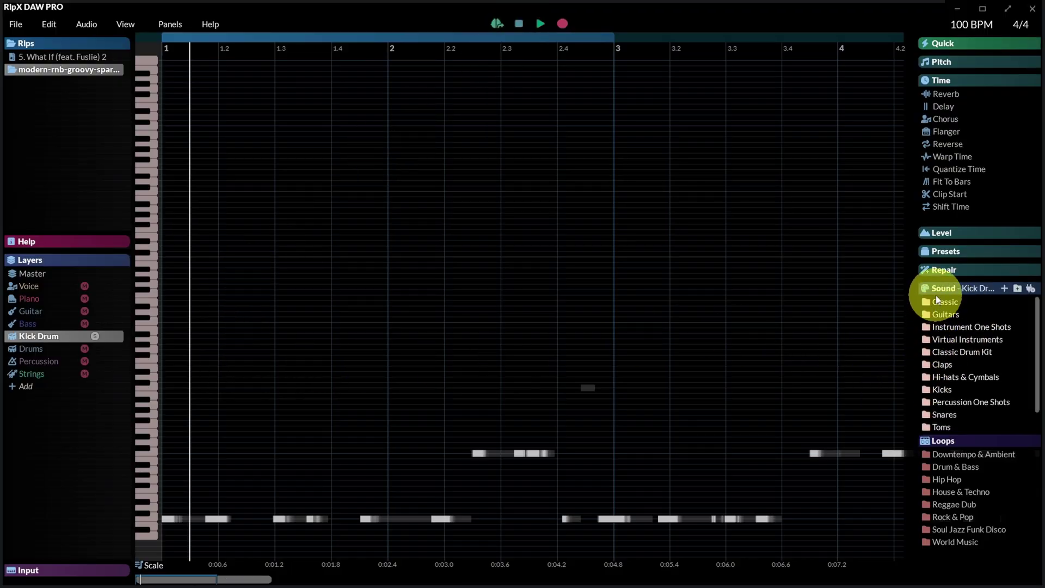
Step: Audition the replacement kick sounds Kick 1, Kick 2, Kick 3 and Kick 909 1 for the Kick Drum layer
left_click(928, 390)
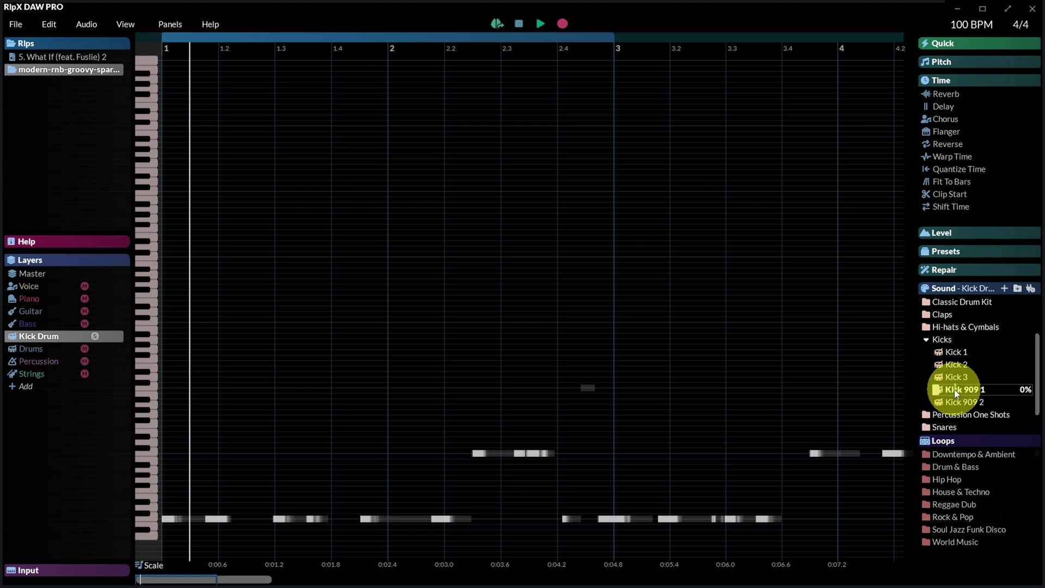
left_click(957, 379)
left_click(956, 365)
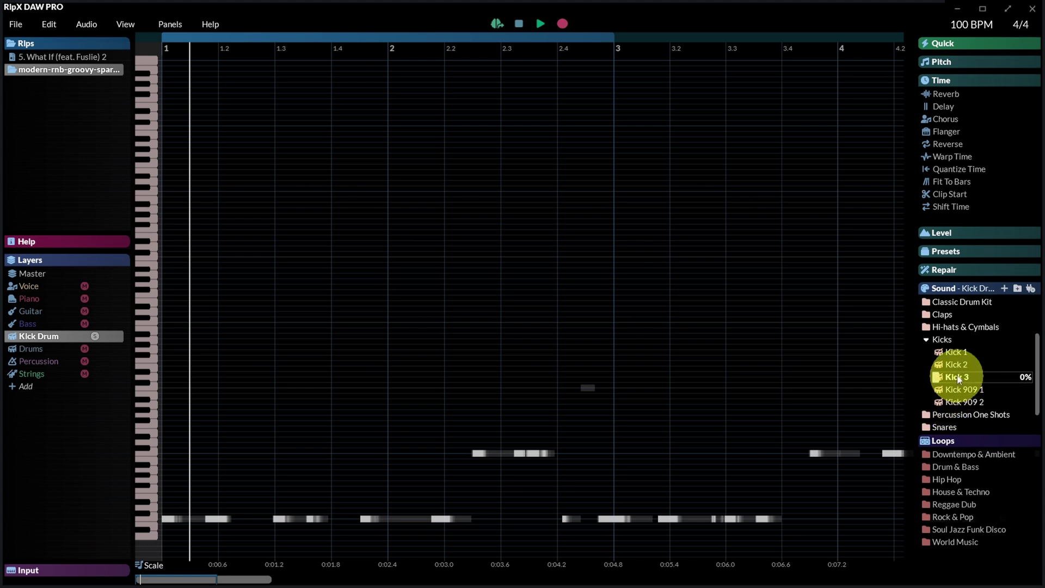
left_click(957, 353)
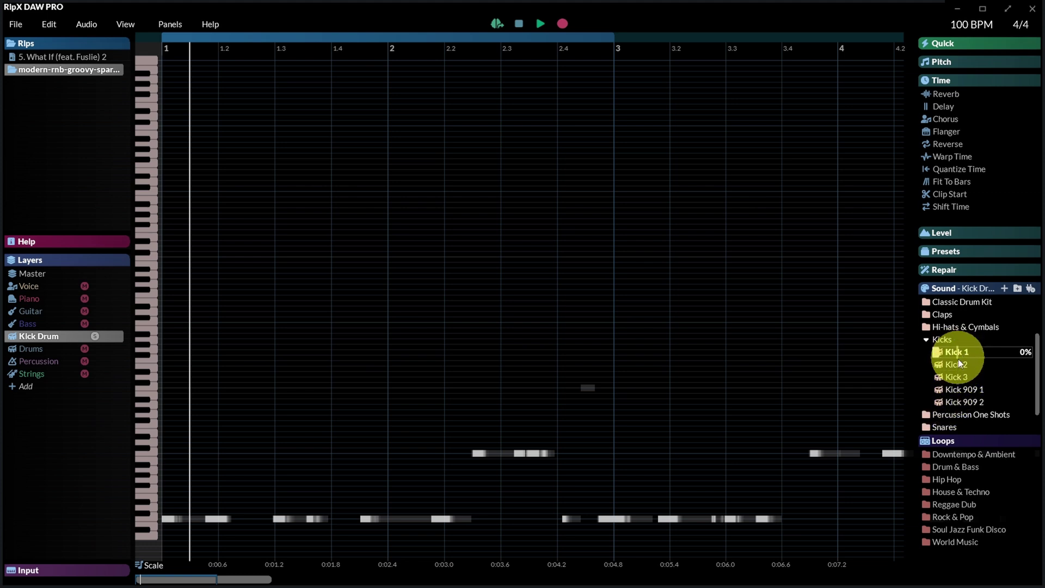
left_click(956, 365)
left_click(957, 377)
left_click(955, 389)
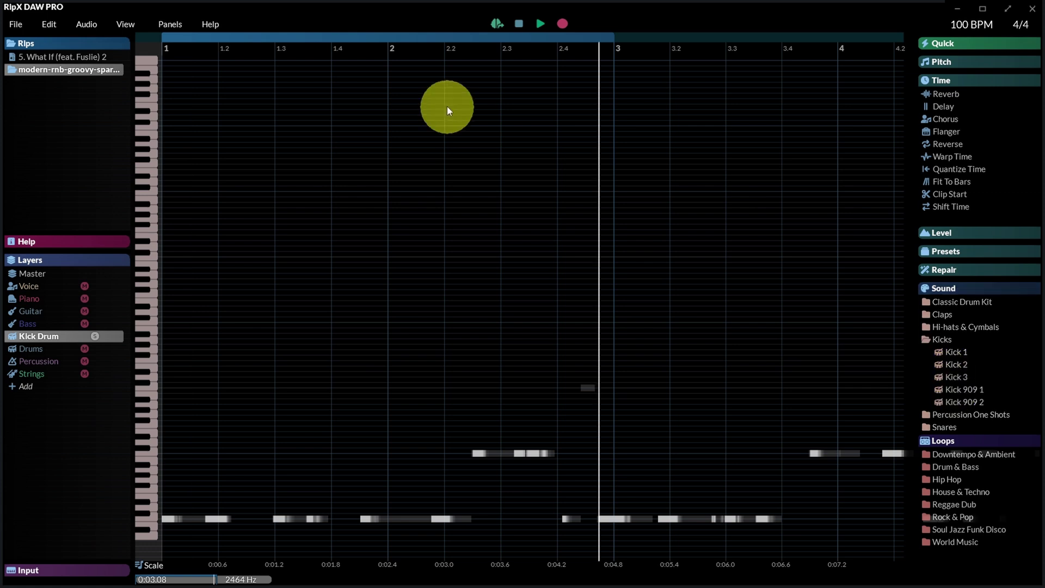
Step: Replace the Kick Drum layer's sound with Kick 3 blended at 78%
left_click(519, 24)
left_click(957, 376)
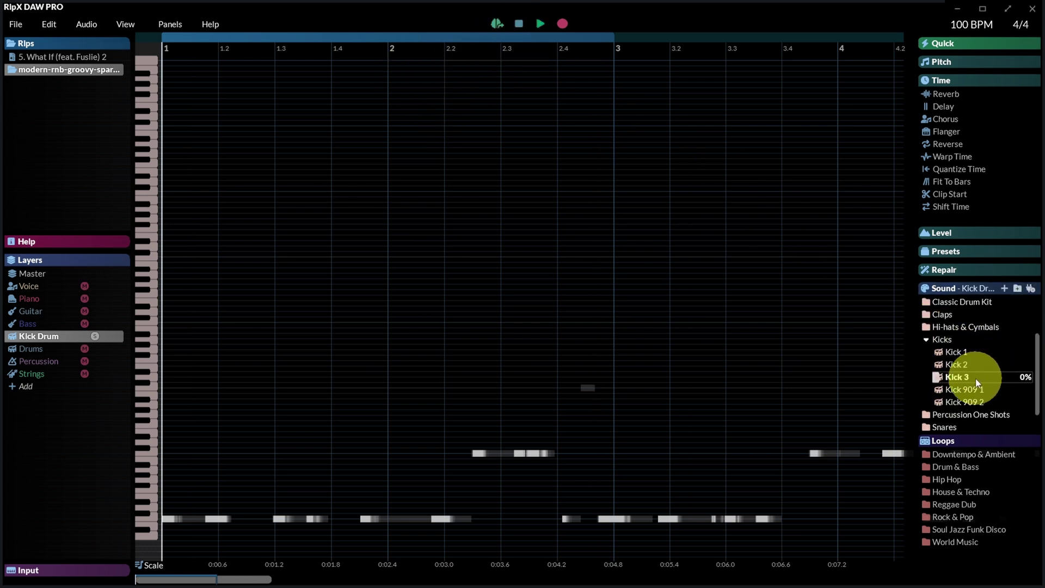
left_click_drag(976, 378, 1003, 377)
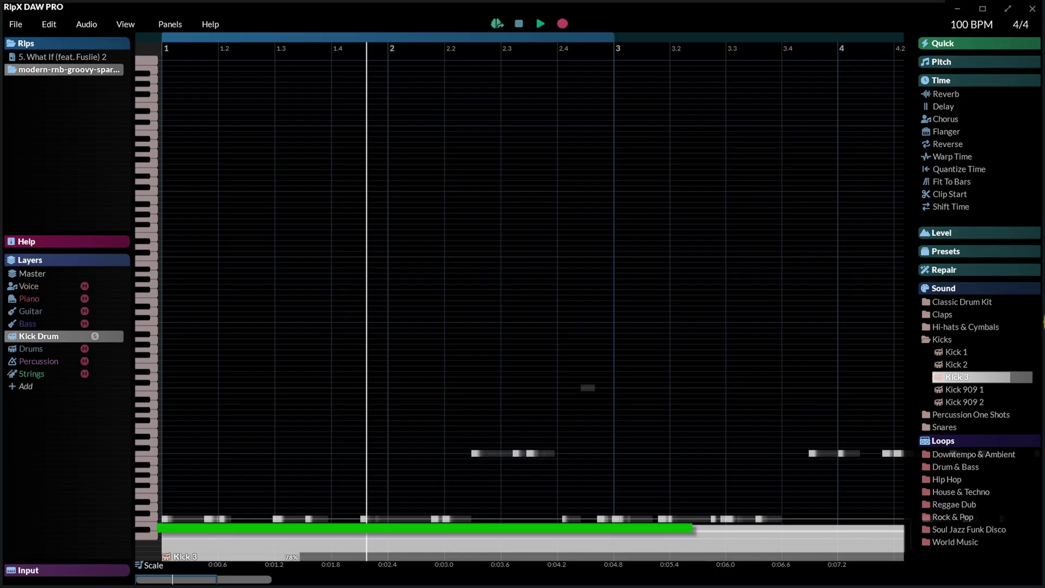
Step: Solo the Bass layer together with the Kick Drum layer and play the two-bar loop
left_click(52, 328)
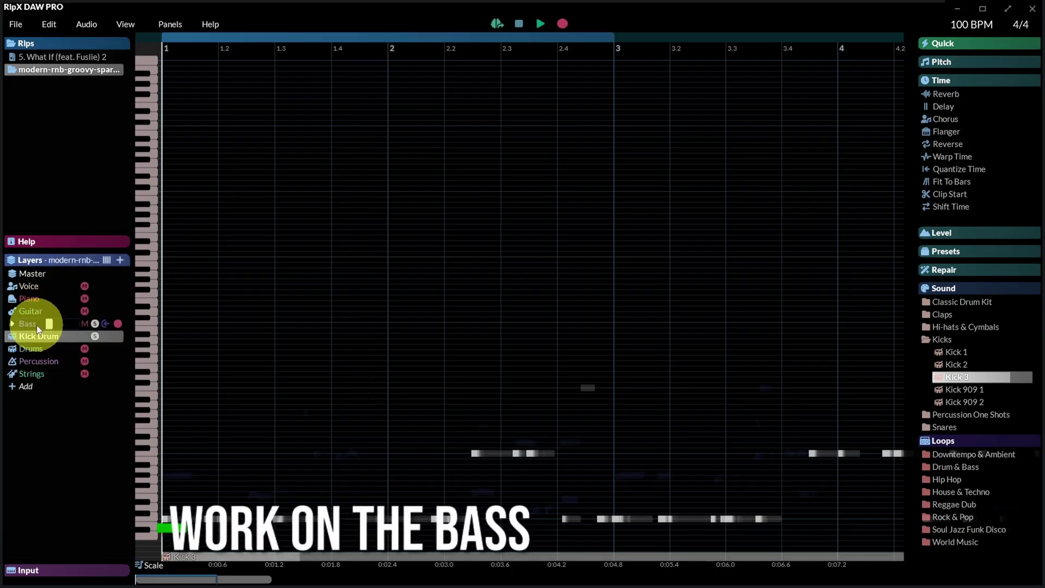
left_click(52, 326)
left_click(514, 36)
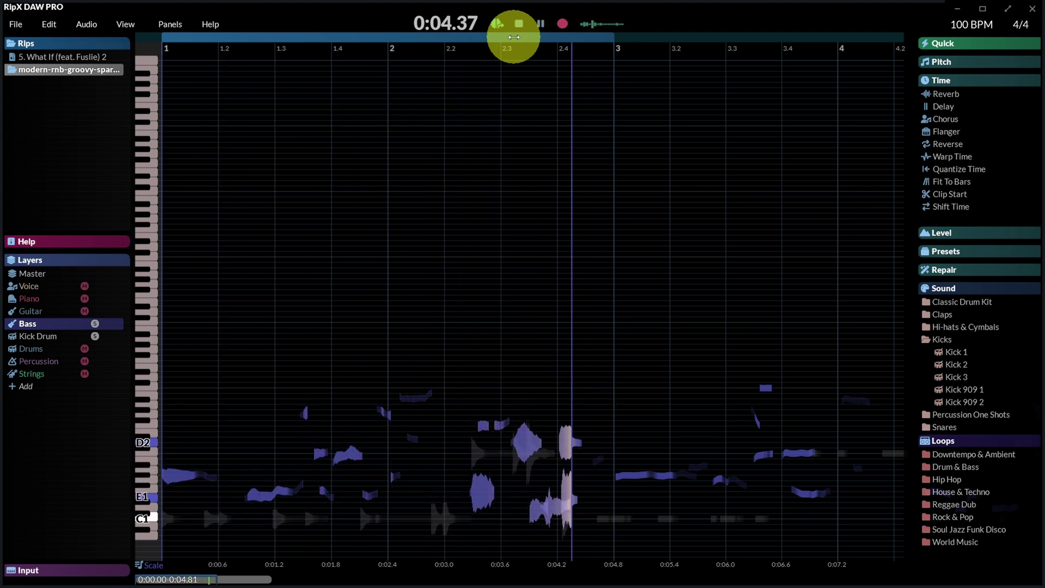
key("space")
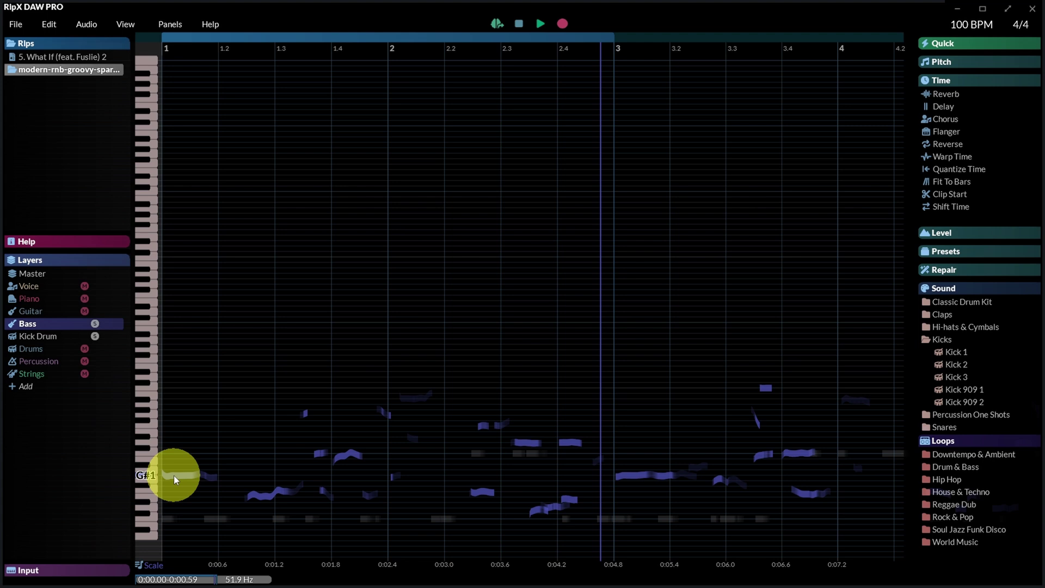
Step: Delete the short stray Bass notes above and below the main line between about bar 1.3 and bar 2.2
left_click(267, 494)
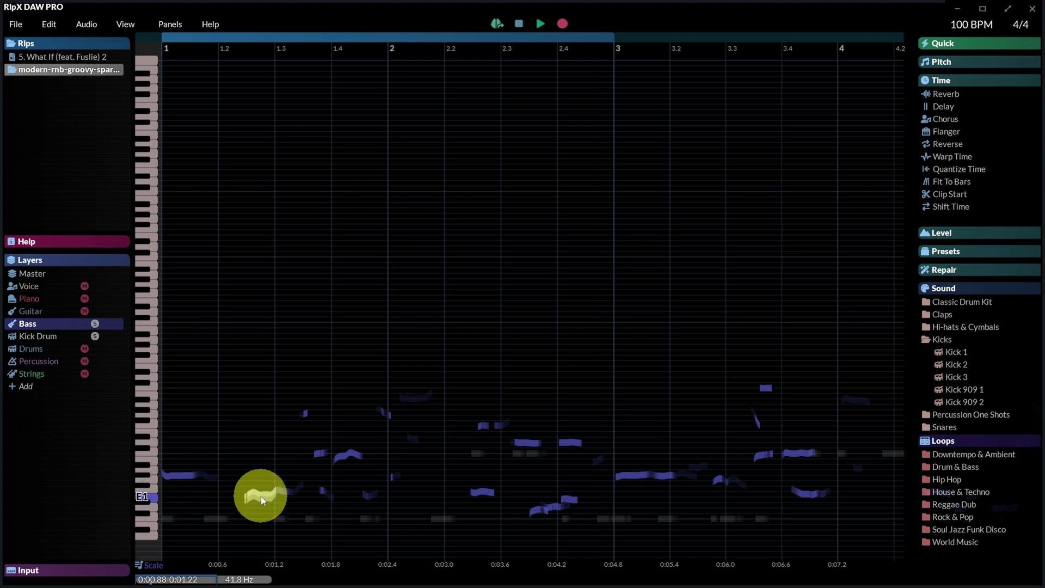
left_click_drag(276, 492, 276, 491)
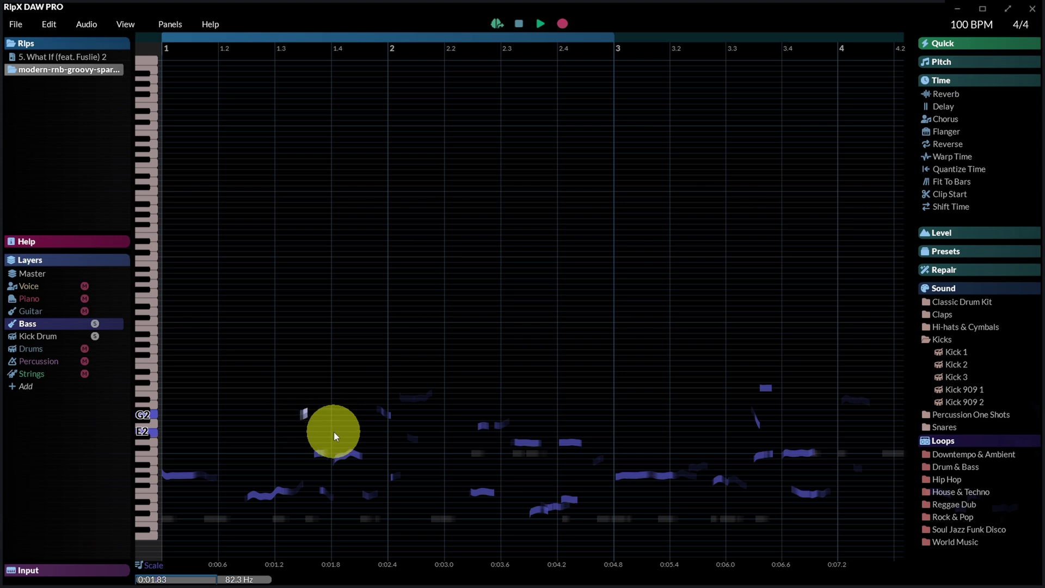
left_click_drag(313, 472, 371, 510)
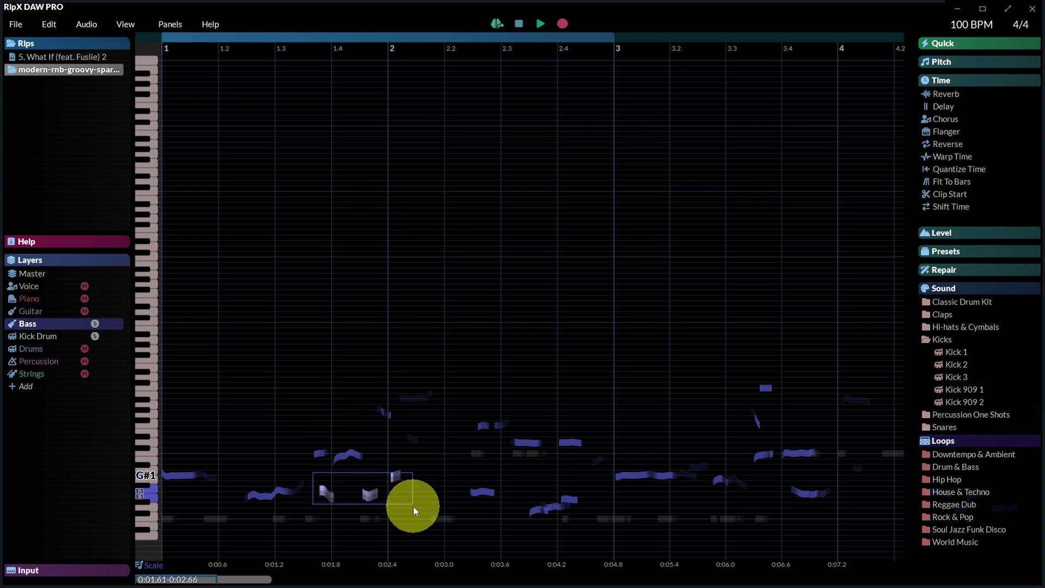
left_click_drag(373, 389, 443, 457)
key("Delete")
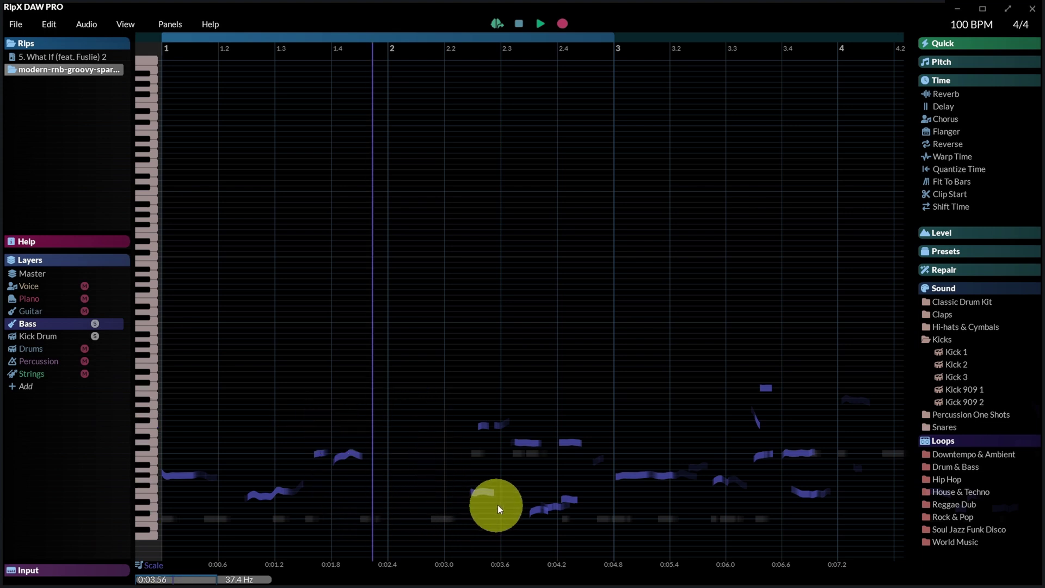
Step: Delete the short high Bass notes near bar 2.3 and the E1 note just after bar 2.4, playing the loop to check
left_click(539, 24)
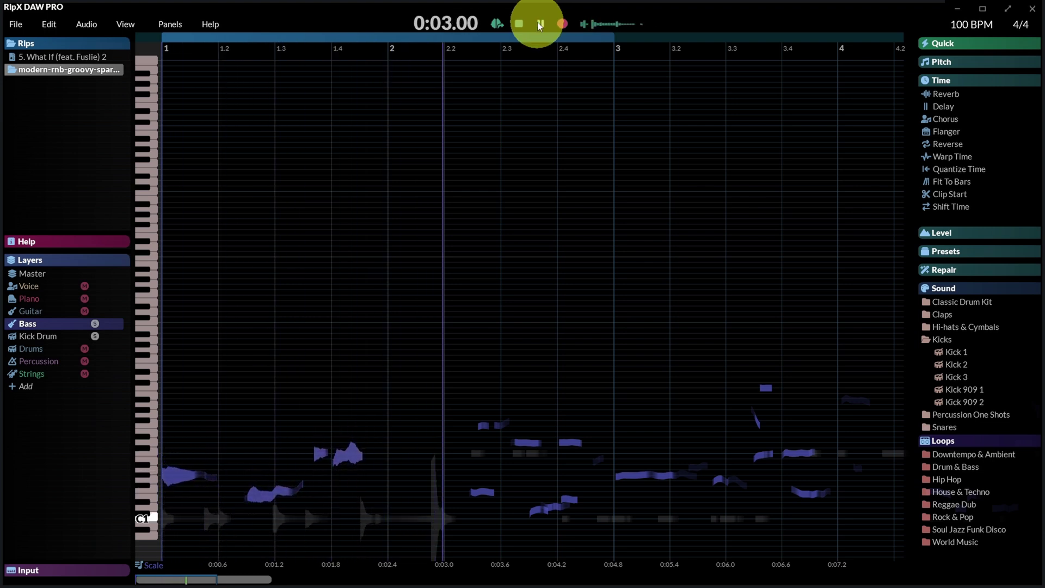
left_click(540, 23)
left_click_drag(472, 403, 508, 433)
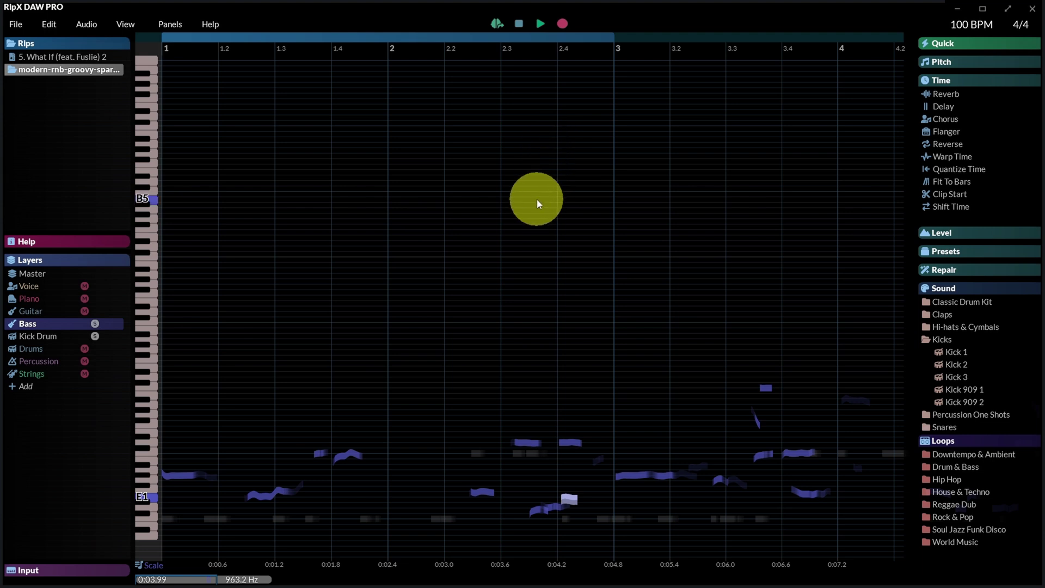
left_click(539, 23)
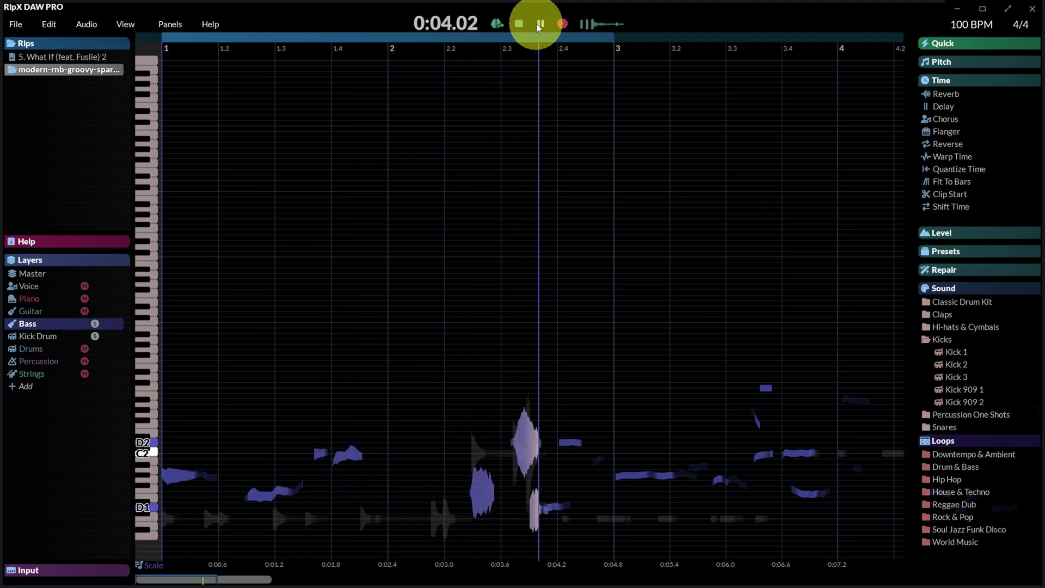
left_click(539, 24)
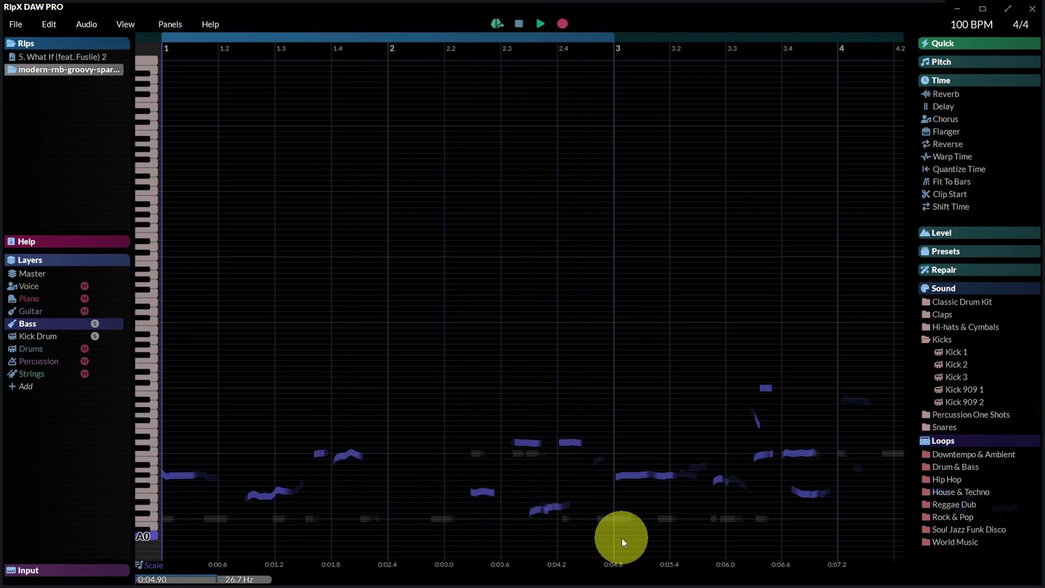
Step: Apply Flatten Pitch at 100% to all the Bass notes within the two-bar loop
left_click_drag(621, 538, 156, 417)
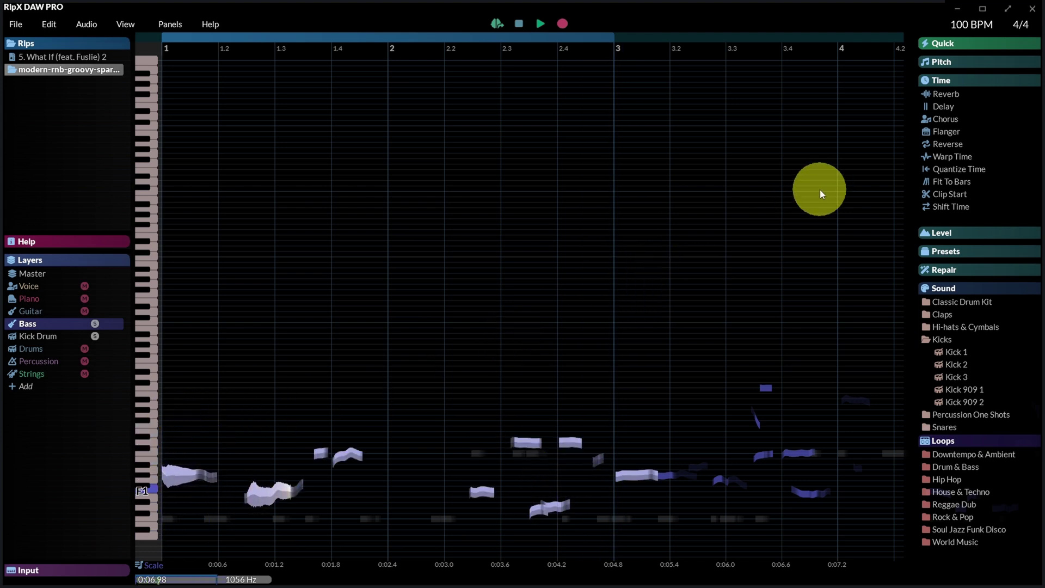
left_click(954, 60)
left_click(954, 103)
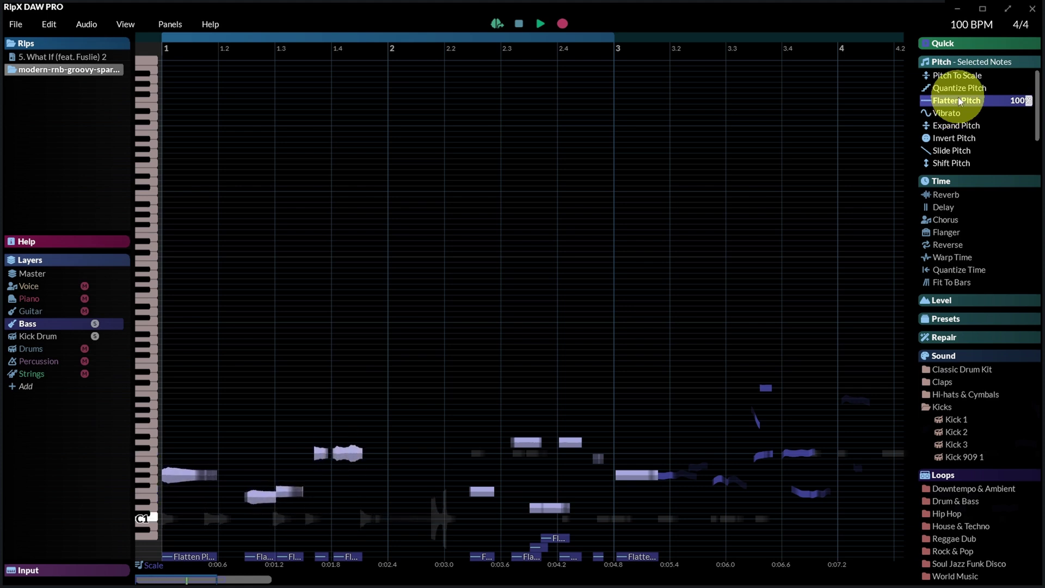
Step: Adjust the D1 Bass note just before bar 2.4 so it spans about 0:03.97 to 0:04.28
left_click(534, 508)
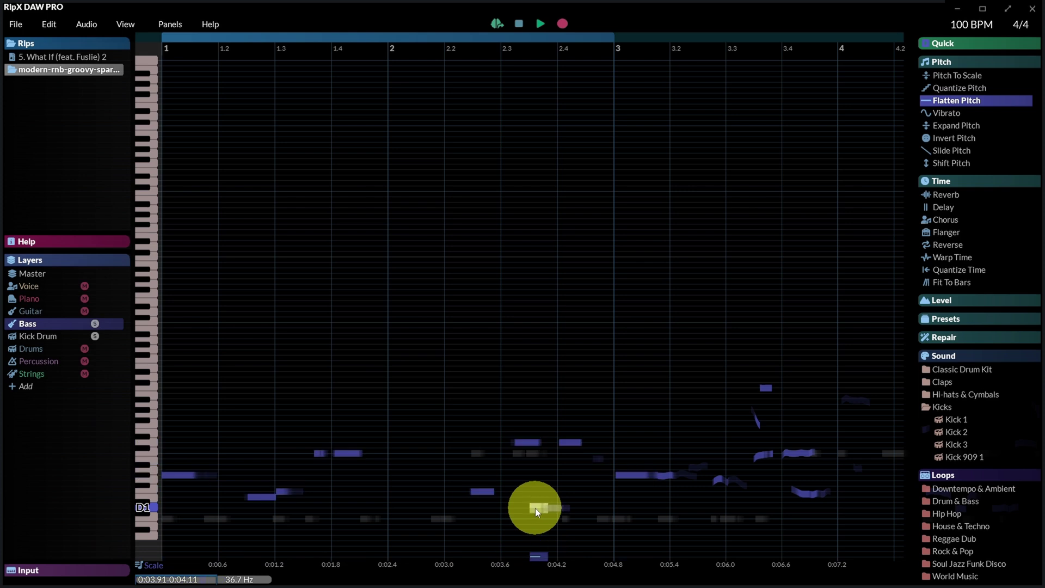
left_click_drag(533, 506, 547, 508)
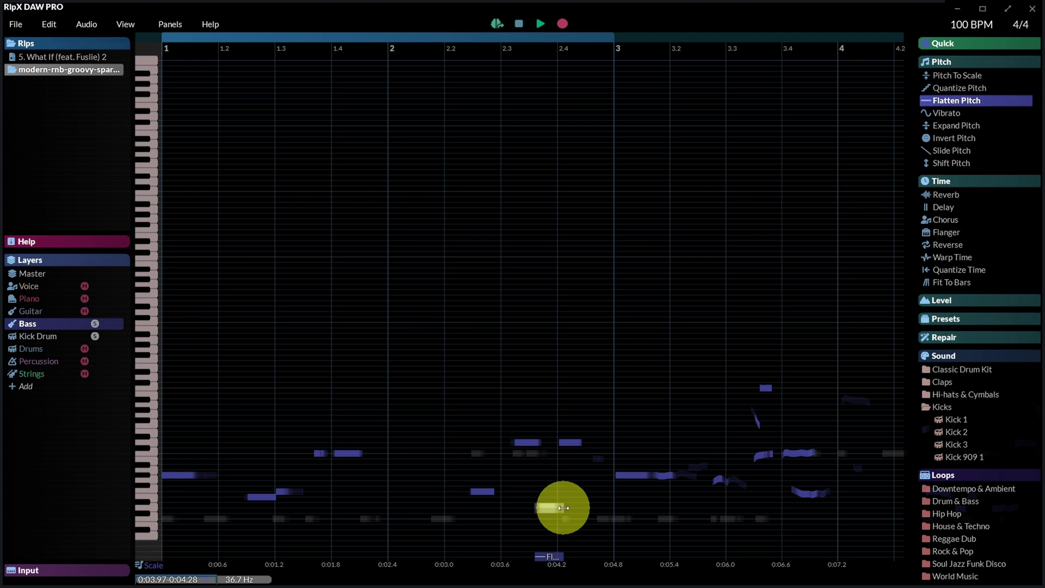
Step: Play the two-bar loop to check it, and replace the sound of the Bass notes in the loop with Bass Guitar at 100%
left_click(540, 23)
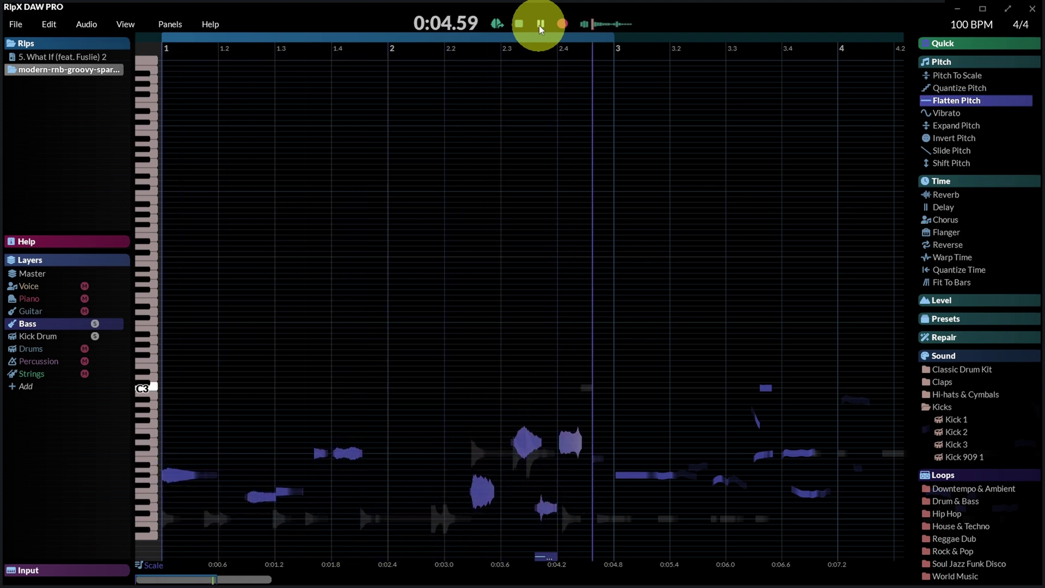
left_click(540, 24)
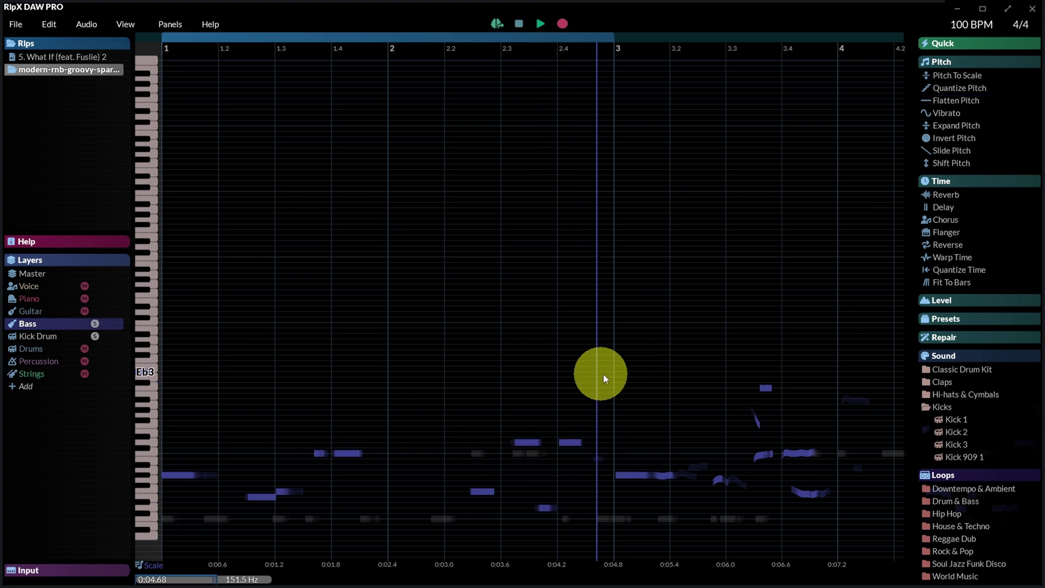
left_click_drag(612, 374, 163, 349)
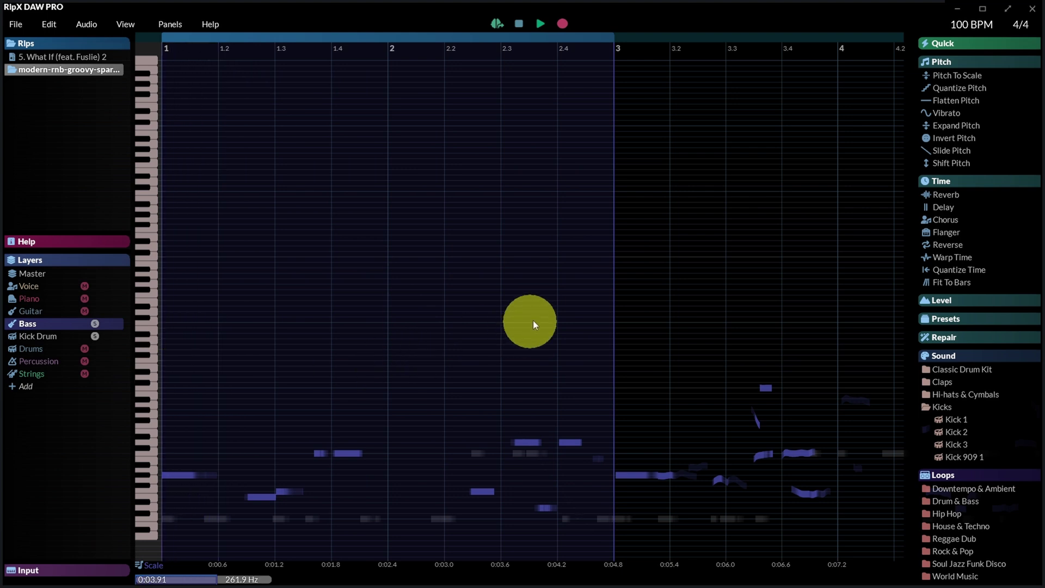
left_click(927, 370)
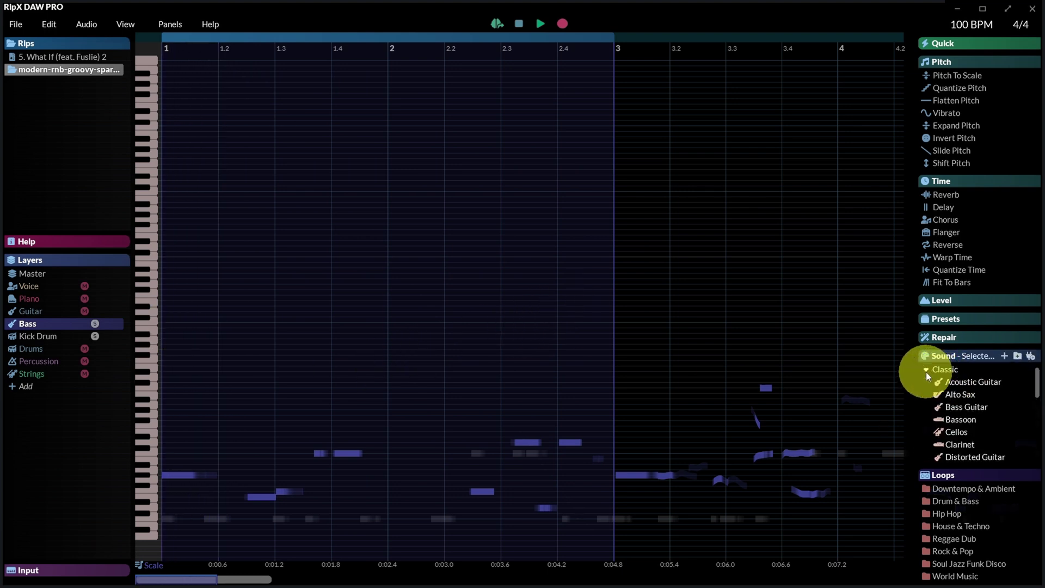
left_click(957, 407)
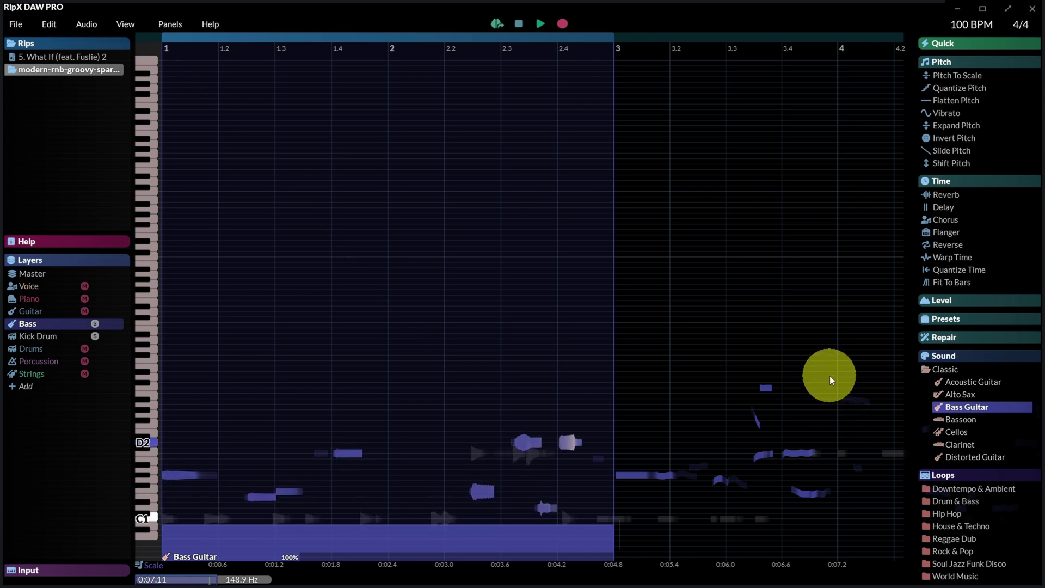
left_click(354, 345)
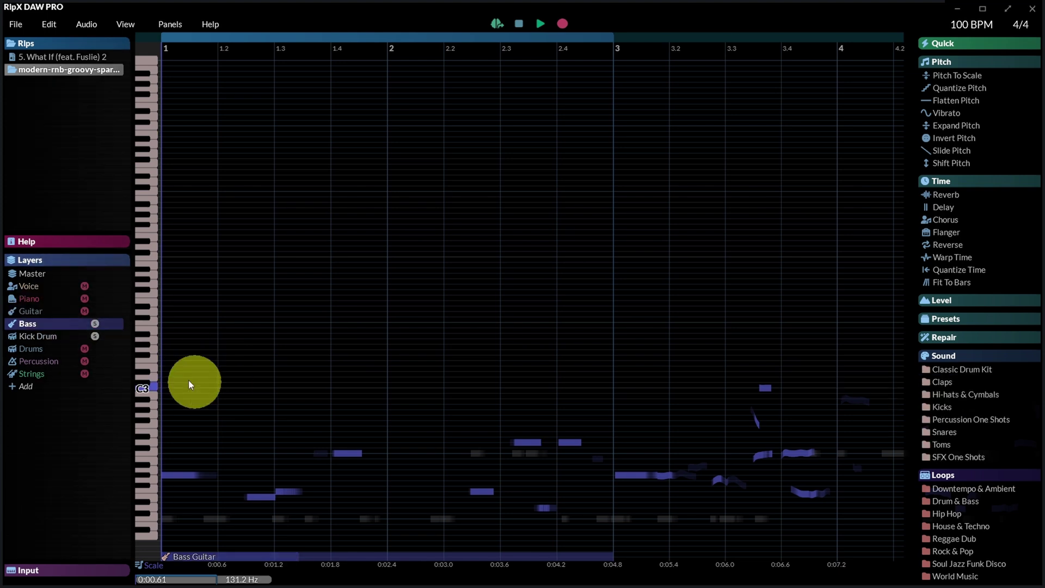
Step: Audition the Guitar layer with Bass and Kick Drum and on its own, delete all its notes within the two-bar loop, and unsolo it
left_click(20, 314)
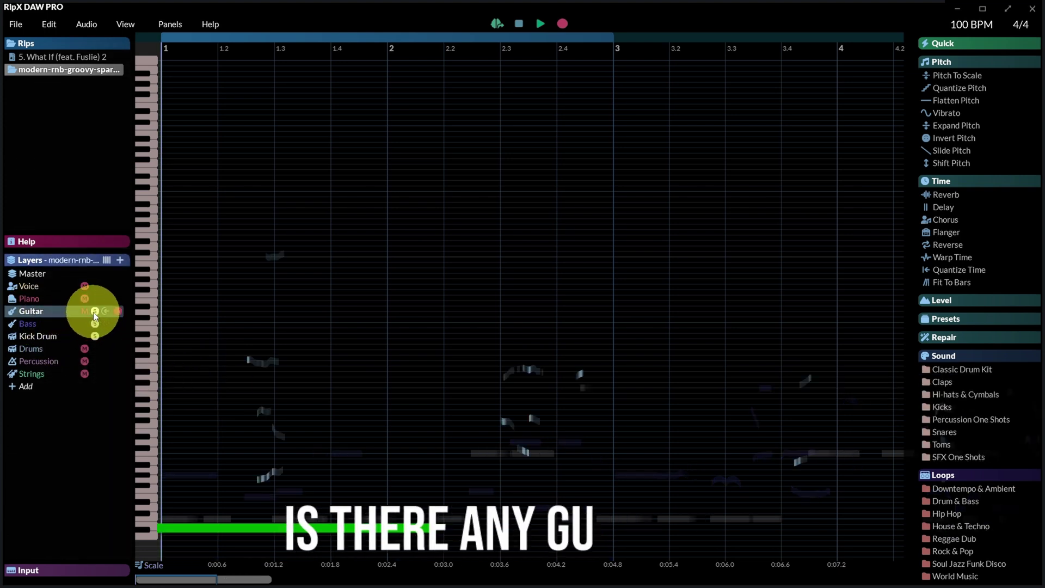
key("space")
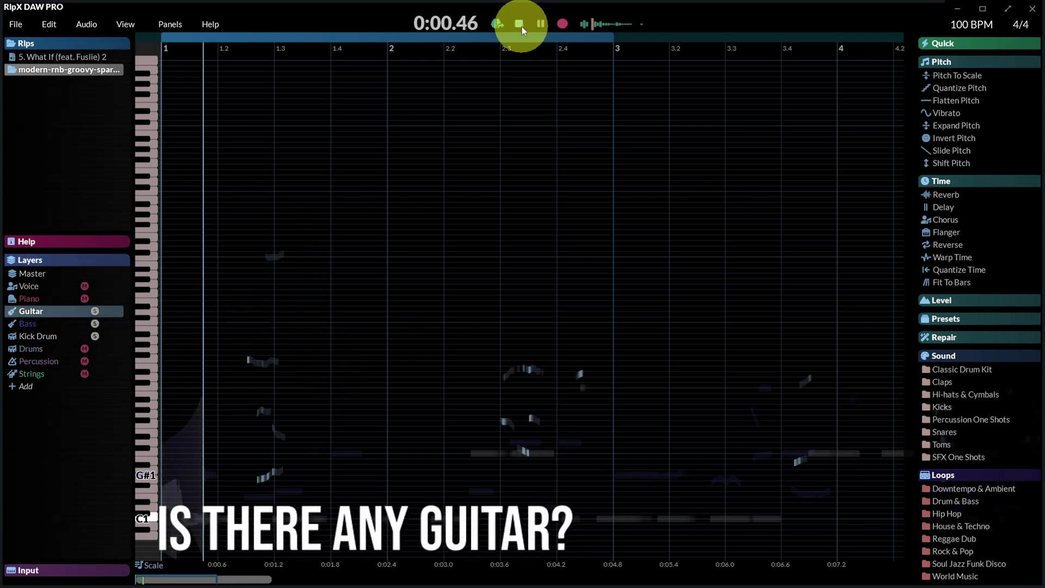
key("space")
left_click(95, 324)
left_click(95, 336)
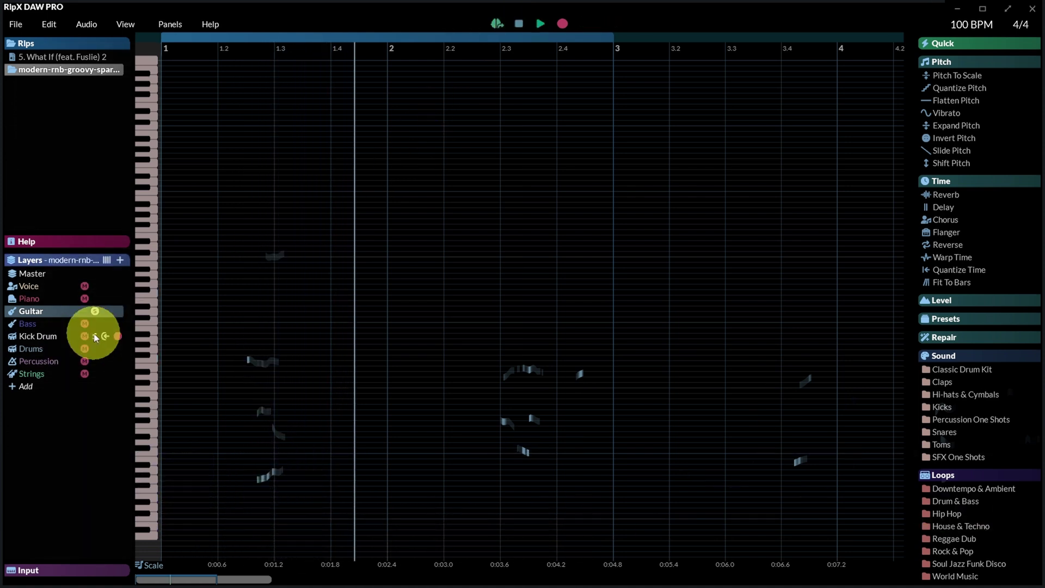
left_click(518, 25)
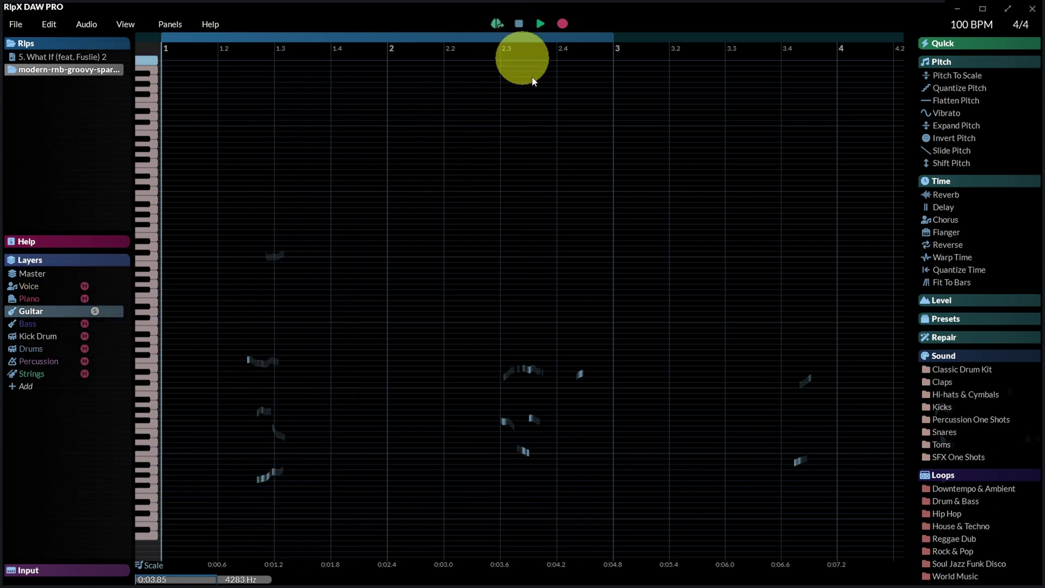
key("space")
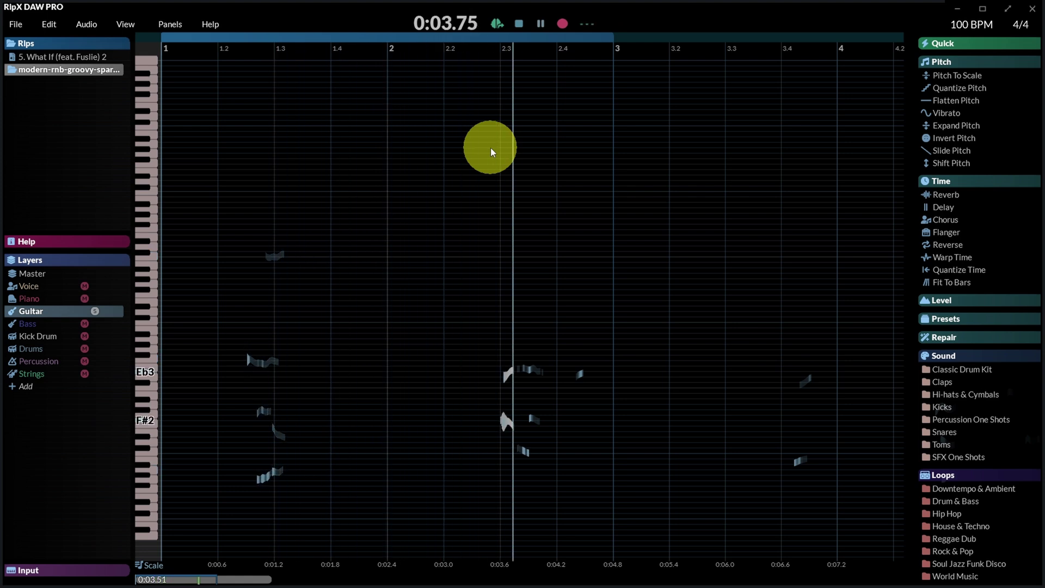
key("space")
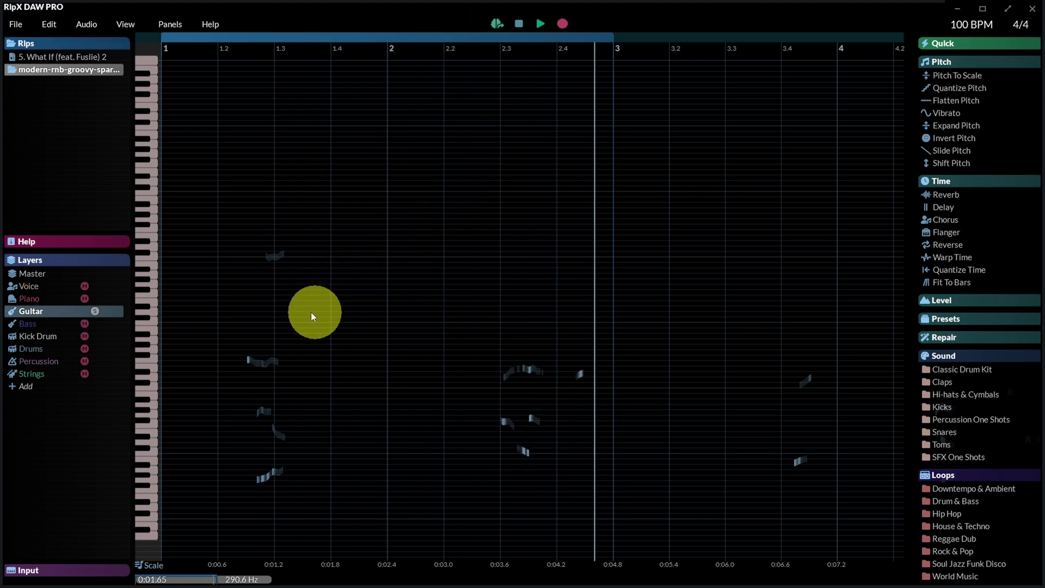
left_click_drag(218, 223, 606, 518)
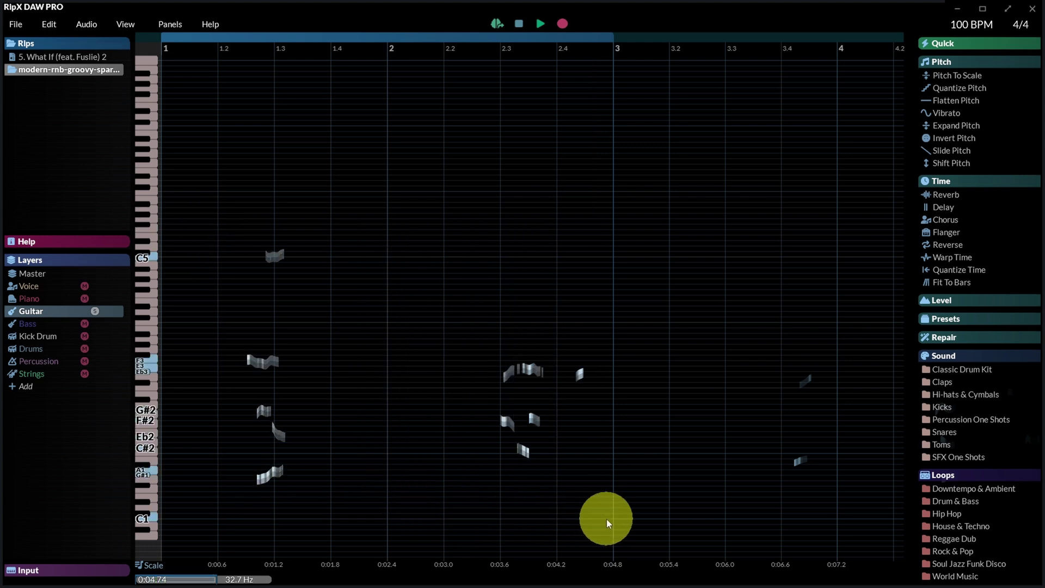
left_click(95, 311)
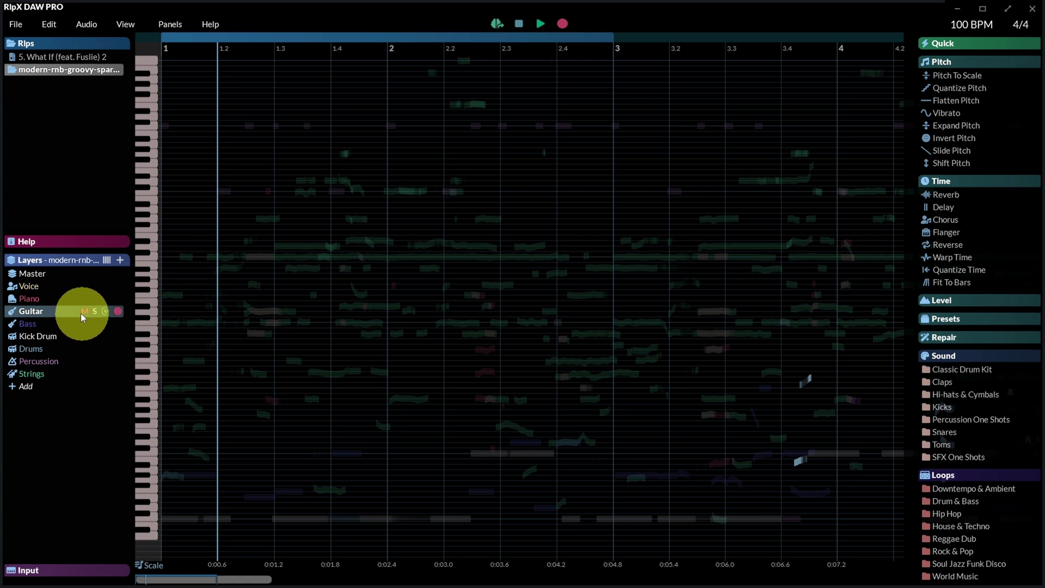
Step: Solo the Piano layer together with the Bass and Kick Drum layers and play the loop
left_click(82, 299)
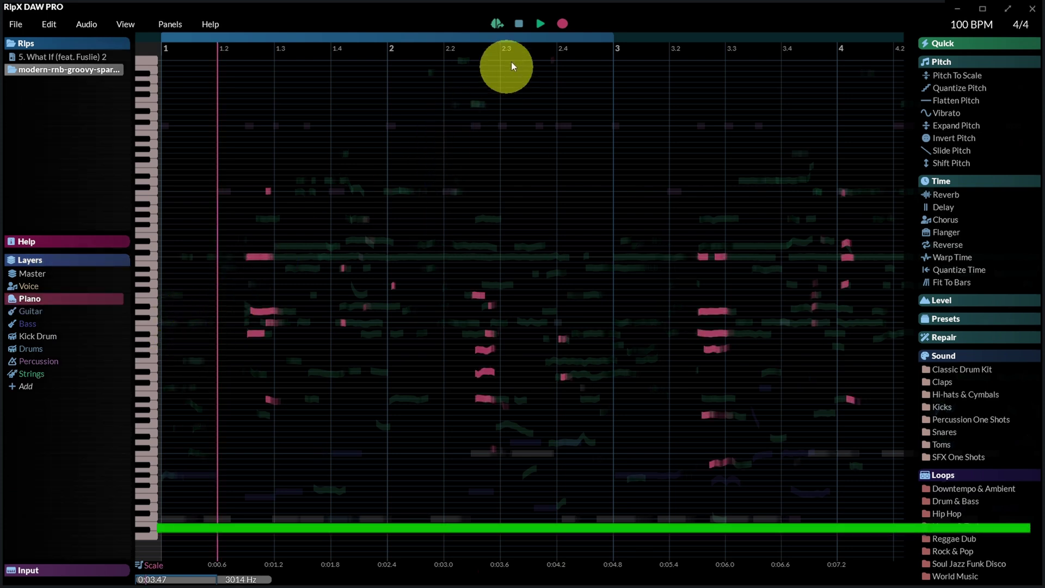
left_click(95, 299)
left_click(518, 24)
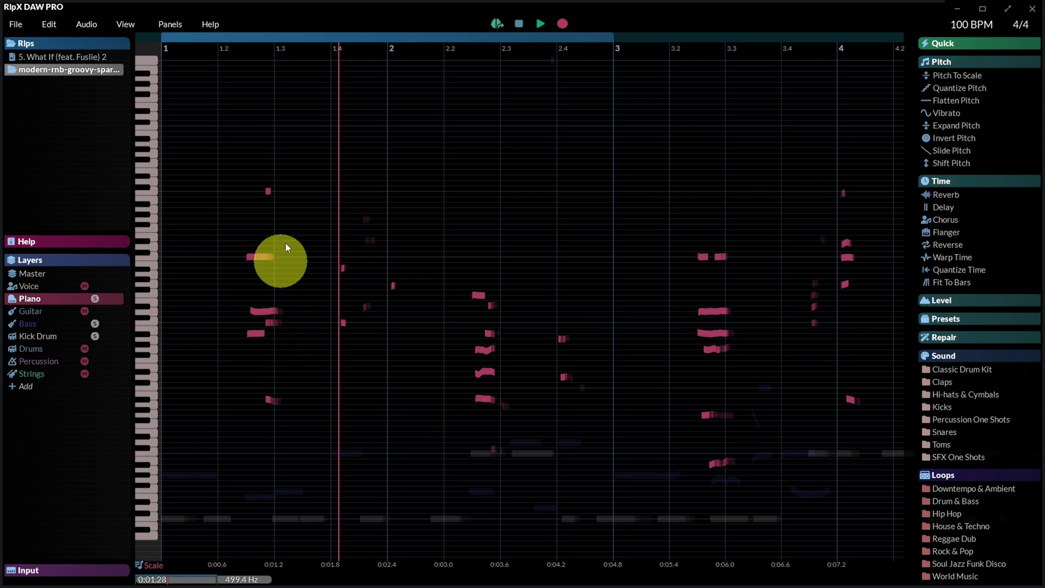
Step: Delete the stray Piano notes between about bar 1.4 and just past bar 2, and those just after bar 2.4
left_click_drag(308, 157, 432, 393)
key("Delete")
left_click_drag(537, 288, 605, 468)
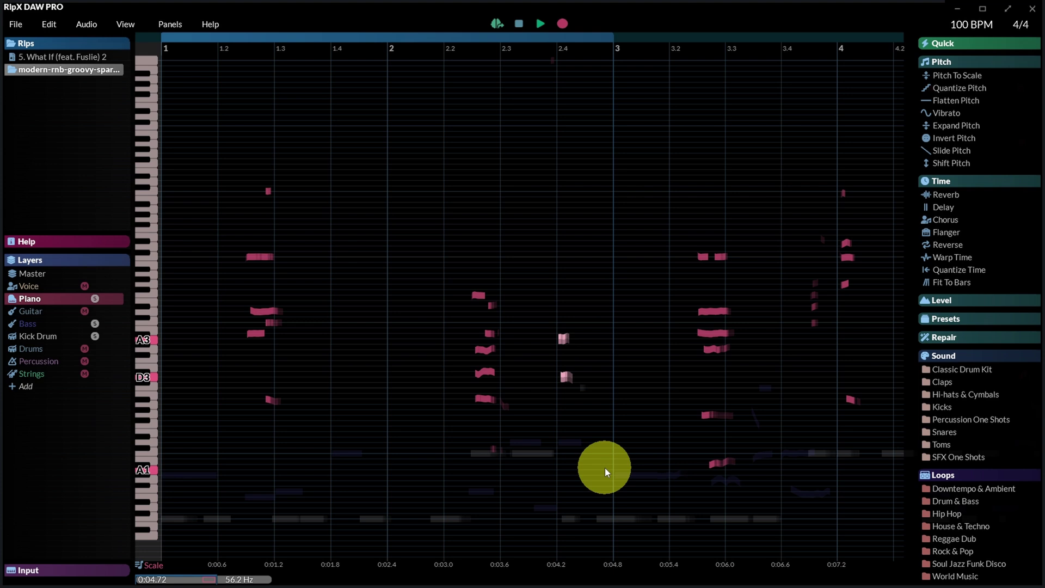
Step: Apply Filter Notes at 51% to the whole Piano layer
left_click(34, 301)
left_click(955, 455)
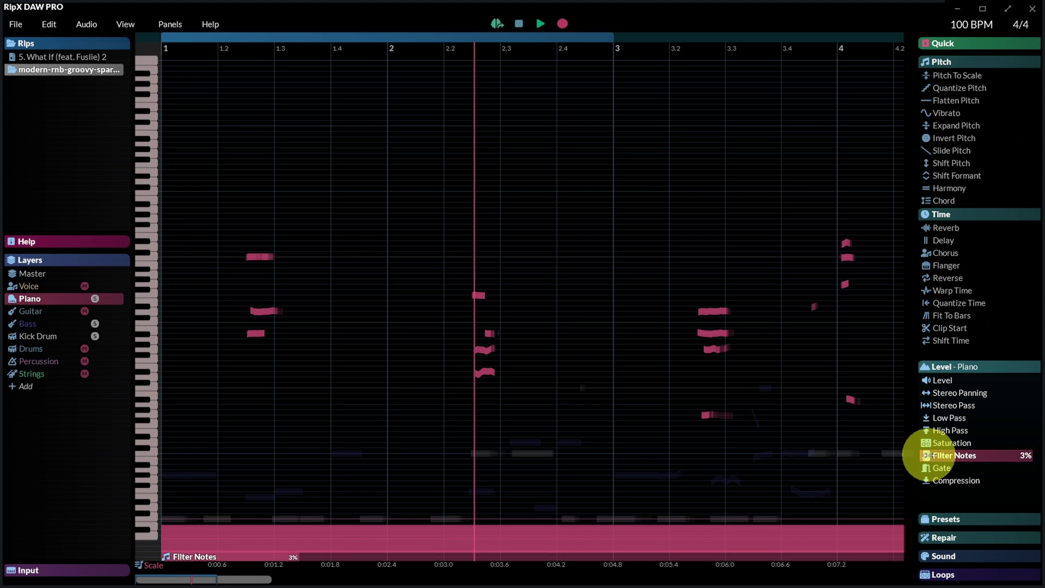
mouse_move(959, 455)
left_mouse_down()
mouse_move(1005, 460)
mouse_move(972, 465)
left_mouse_up()
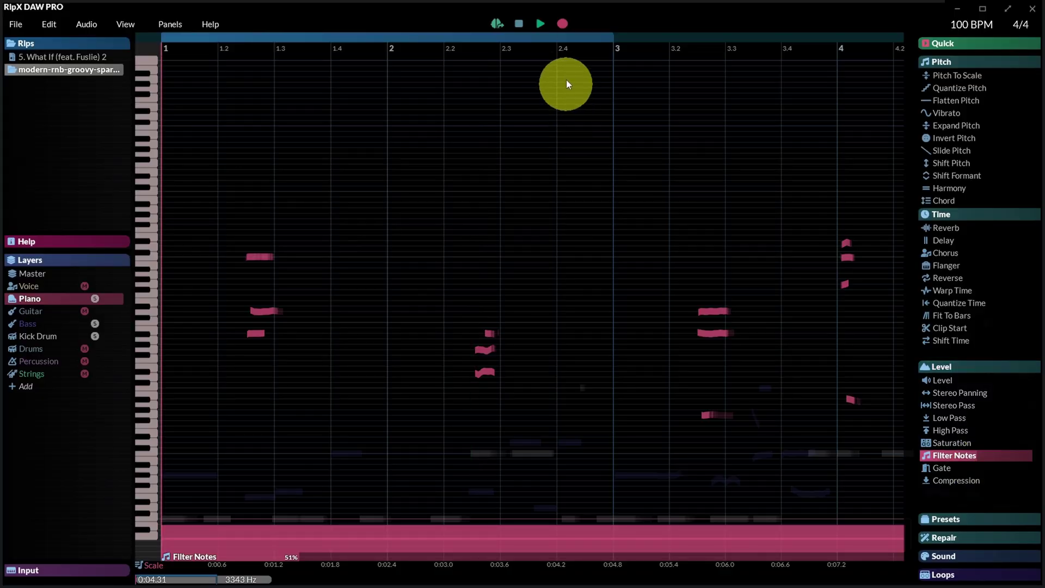
Step: Raise the Piano layer's level to +14 dB, playing the loop to check the balance against the kick and bass
left_click(540, 26)
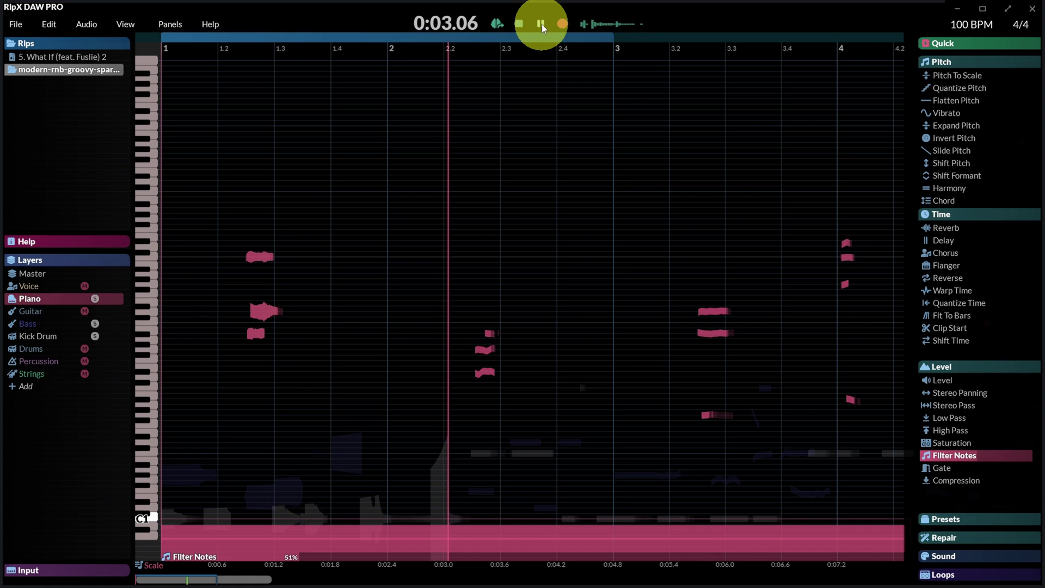
key("space")
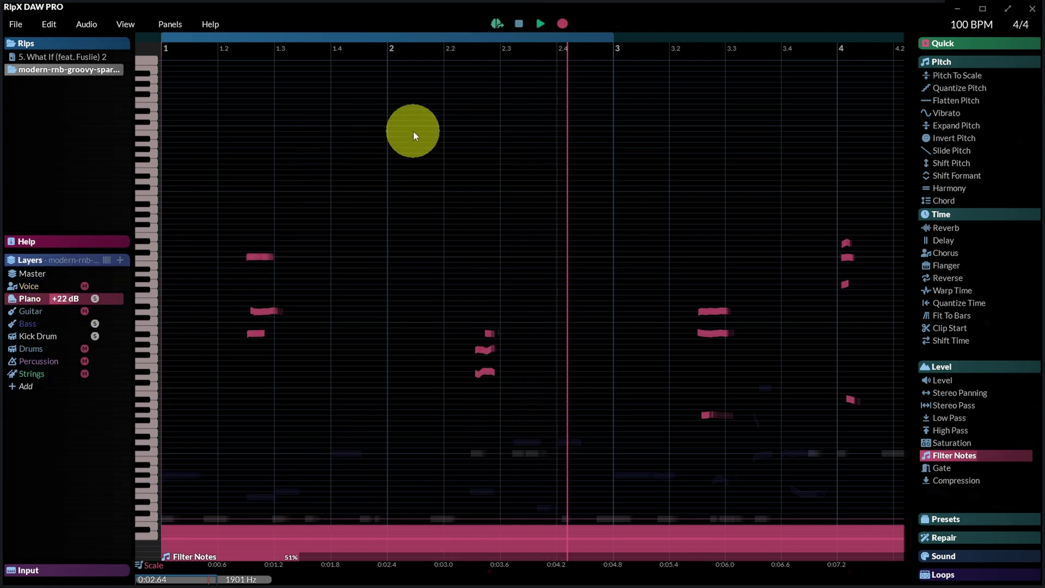
left_click(520, 24)
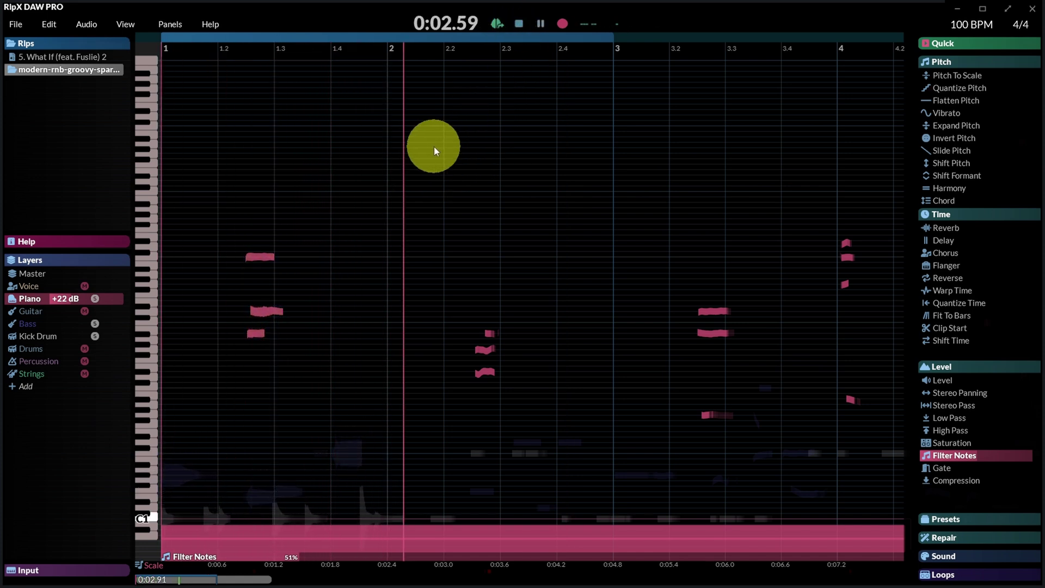
key("space")
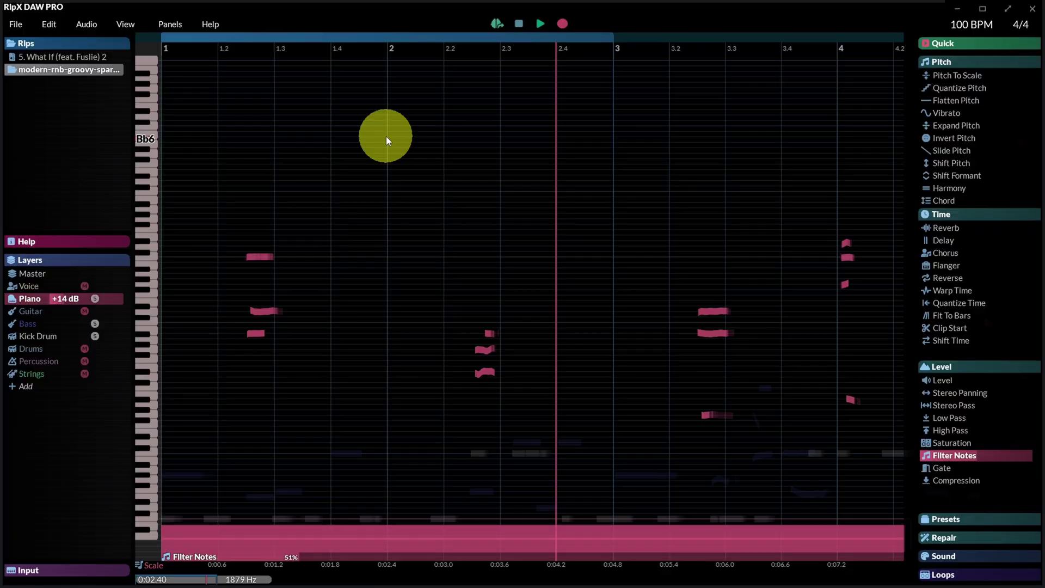
Step: Check the Voice layer for notes, and add the Drums layer to the soloed layers, playing the loop from the Master view
left_click(37, 286)
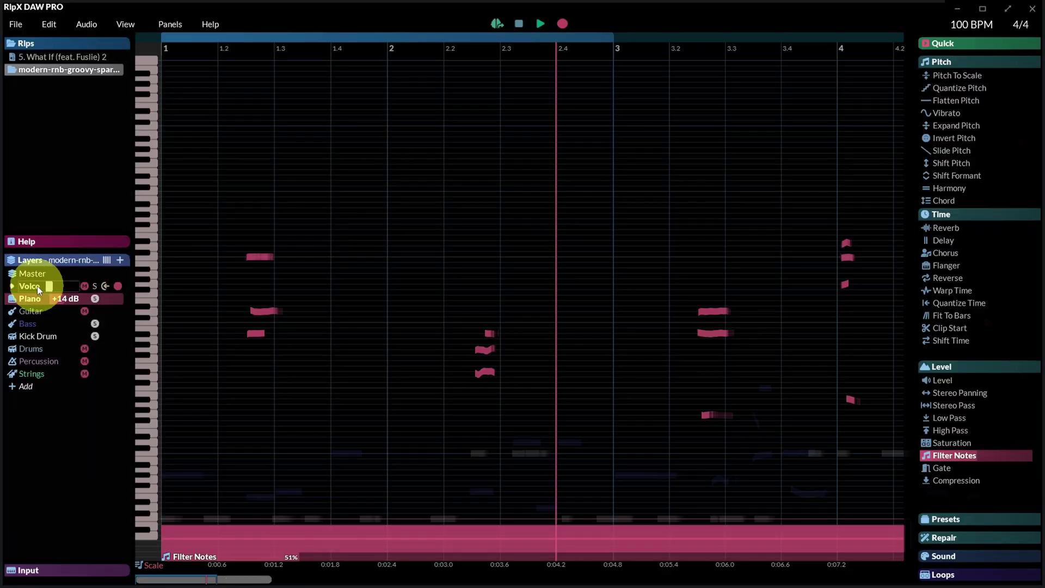
left_click(95, 286)
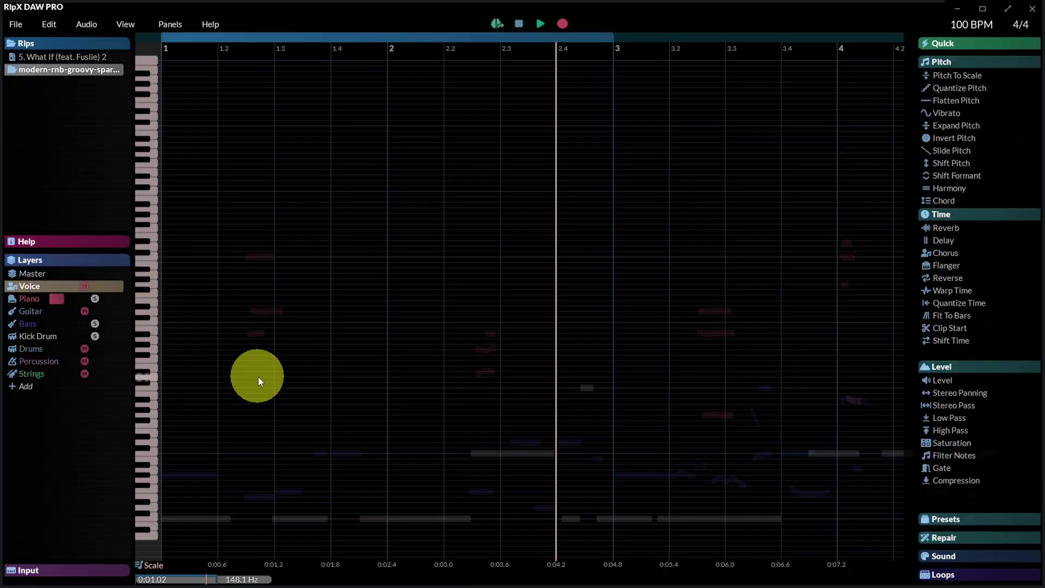
left_click(44, 348)
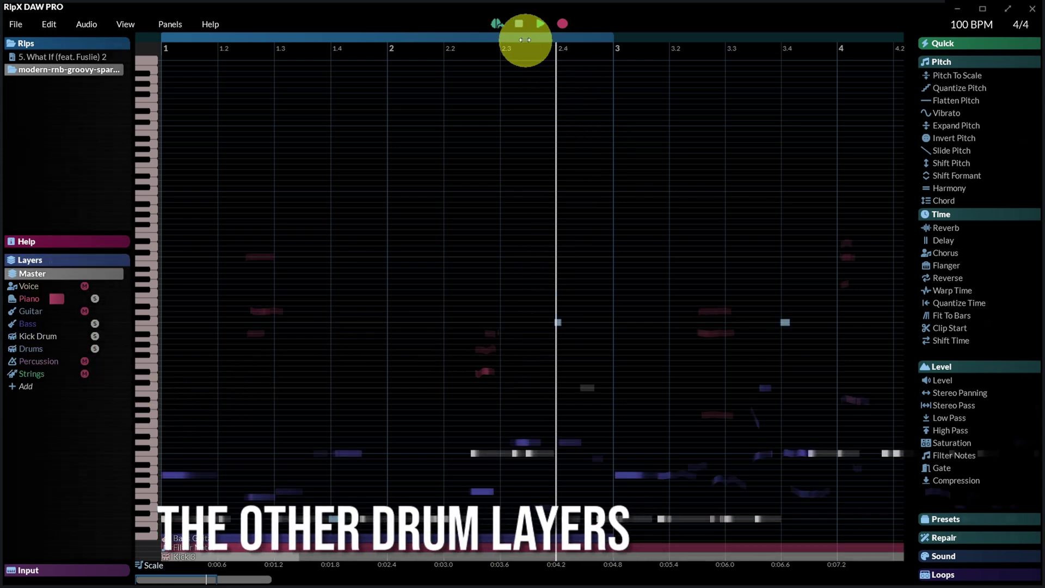
left_click(541, 25)
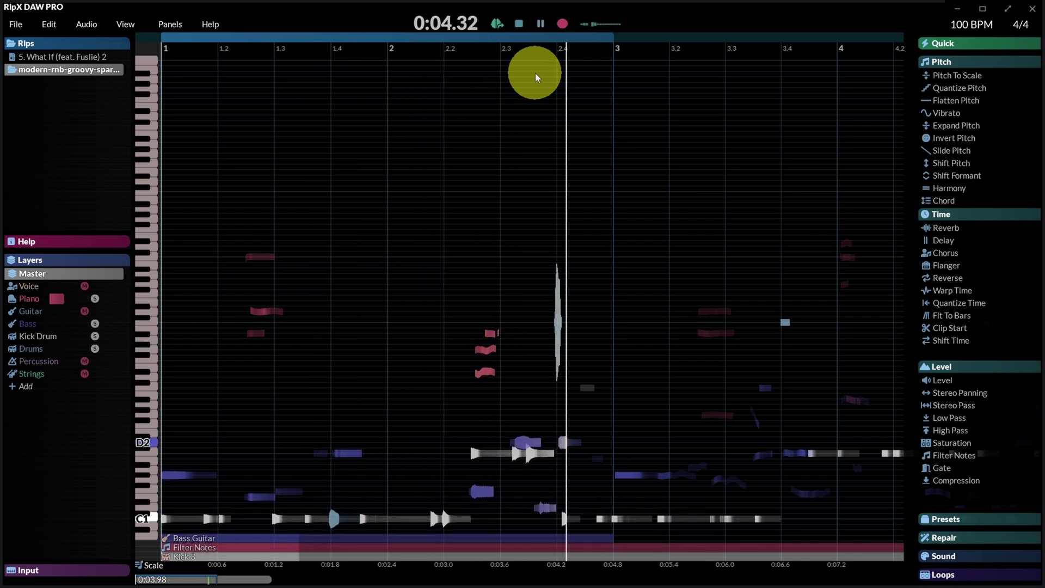
key("space")
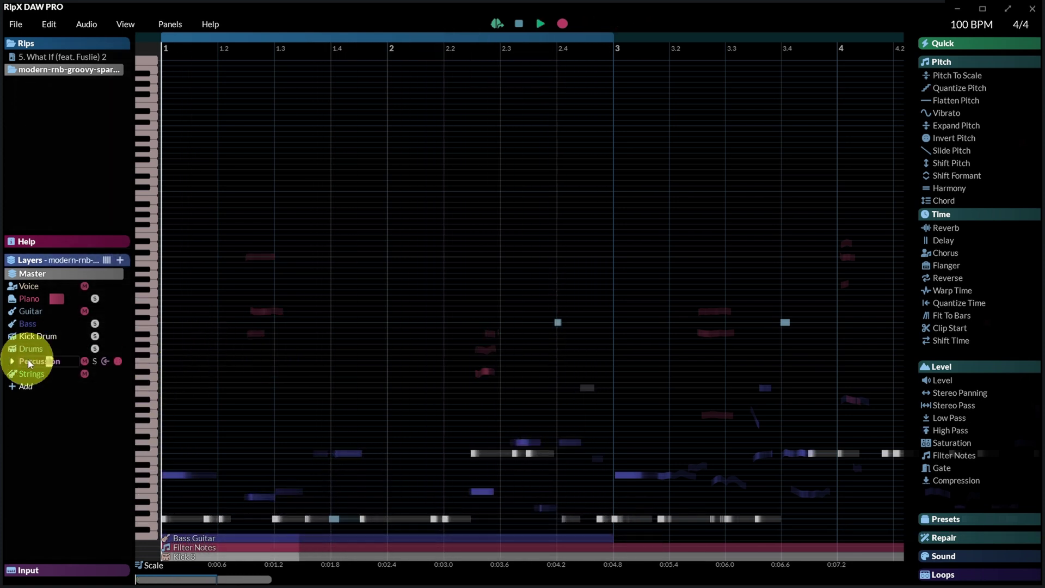
Step: Add the Percussion layer to the soloed layers and play the loop
left_click(91, 359)
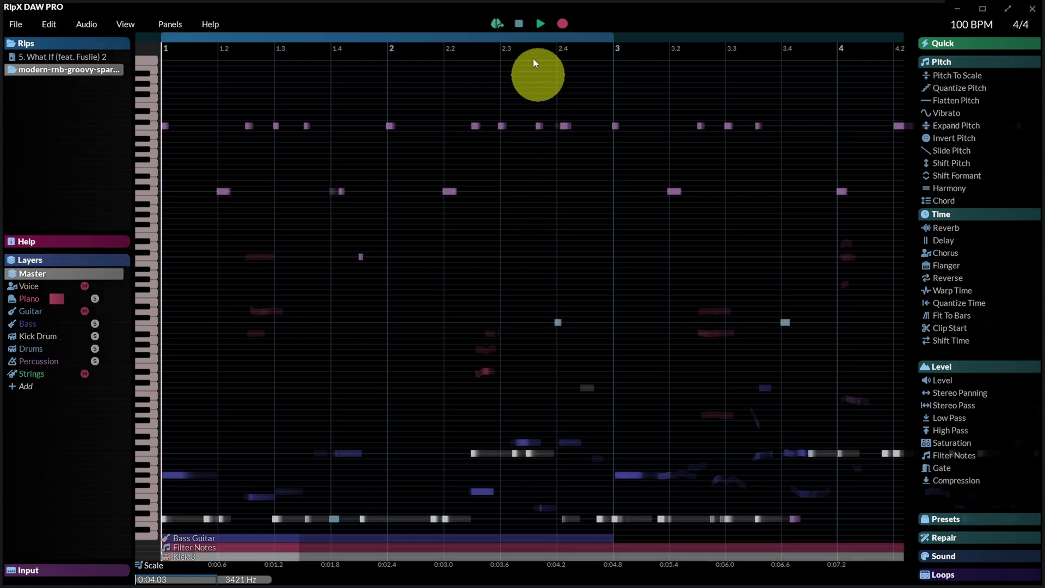
left_click(541, 24)
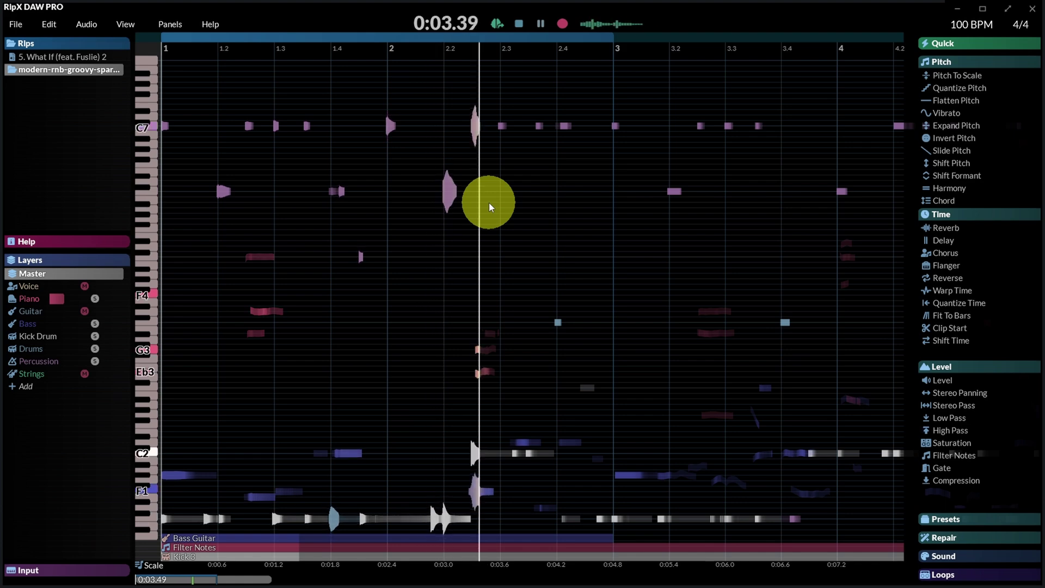
key("space")
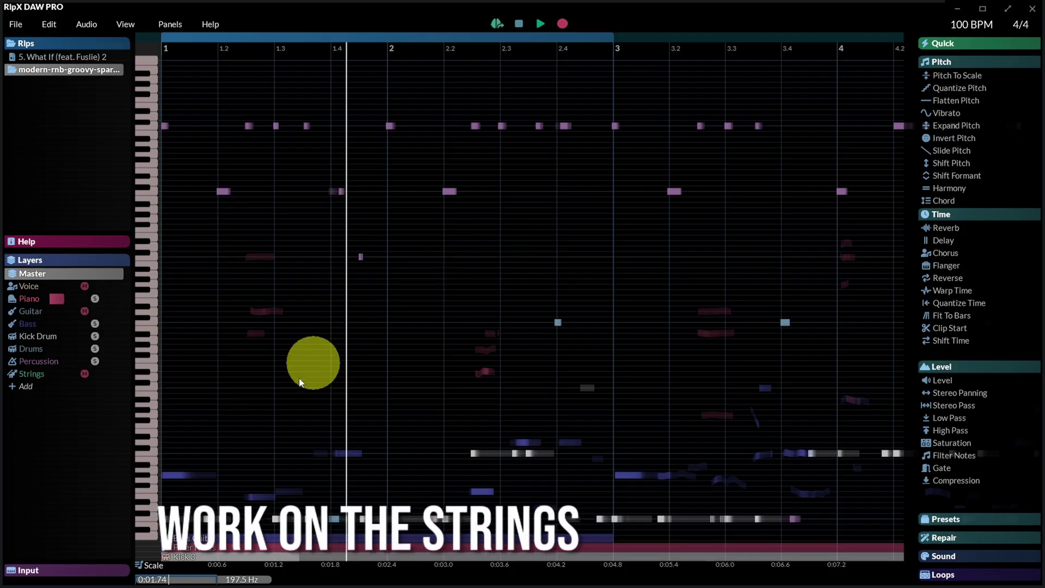
Step: Add the Strings layer to the soloed layers and play the loop with the Strings notes in view
left_click(39, 361)
left_click(34, 375)
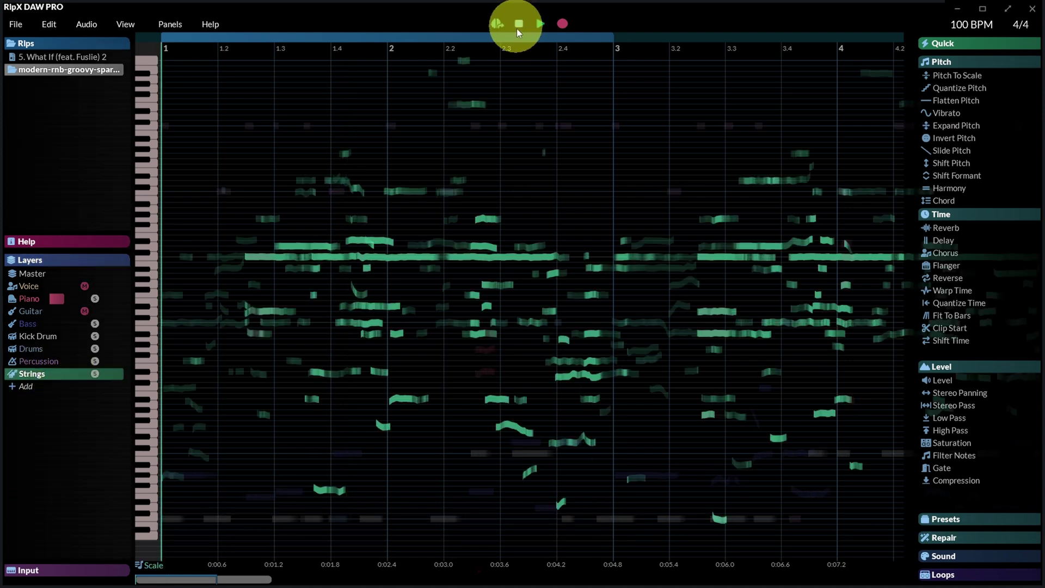
left_click(541, 24)
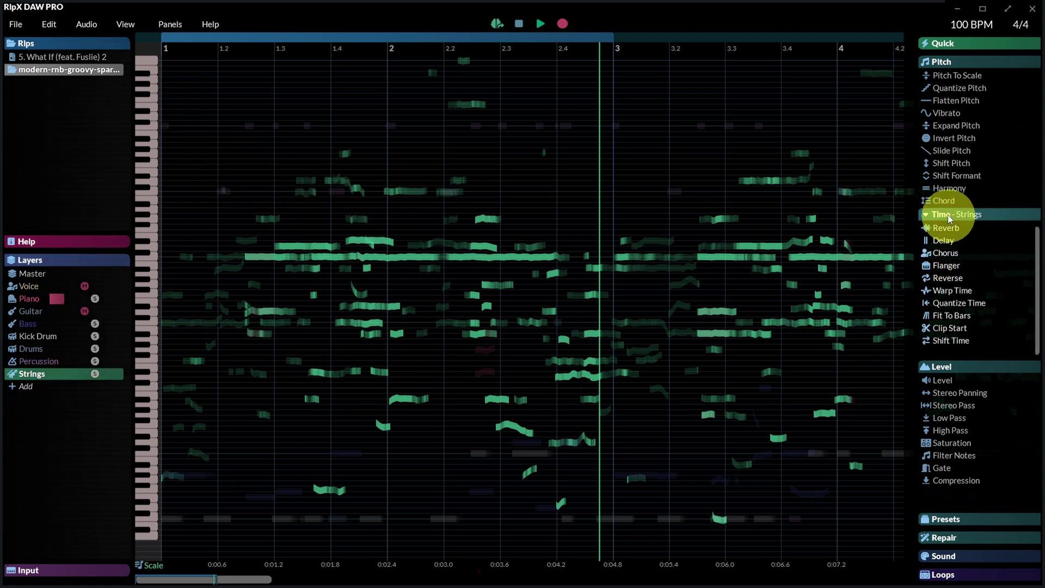
Step: Apply Filter Notes at 100% to the Strings layer and play the loop to check
left_click(925, 454)
left_click_drag(932, 455, 519, 33)
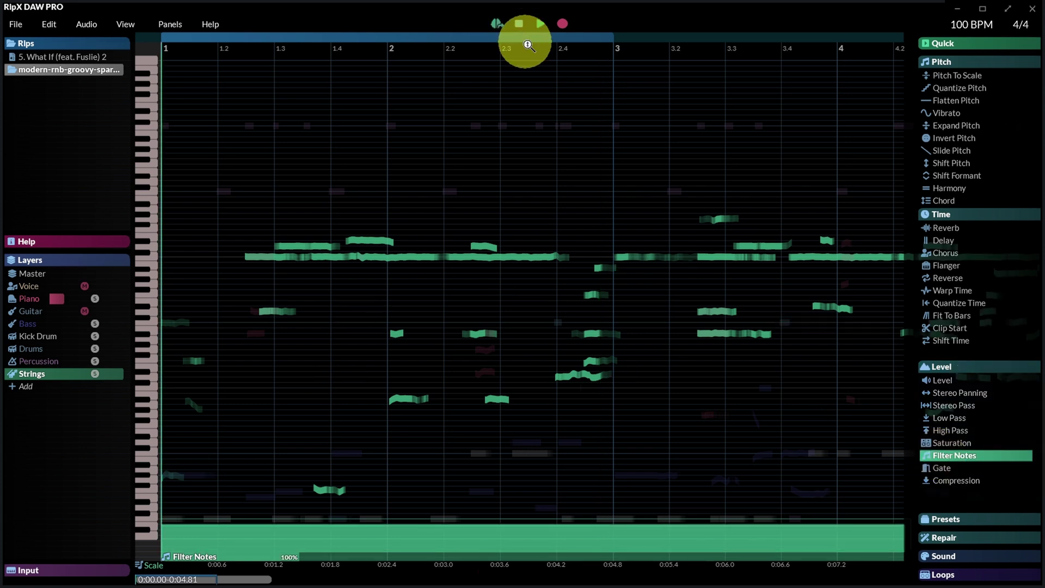
key("space")
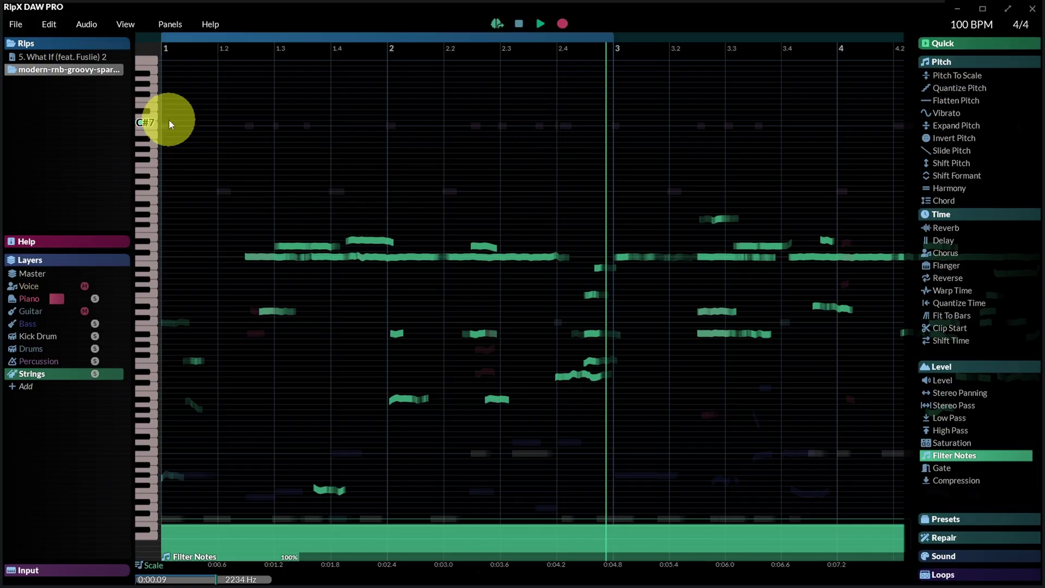
Step: Apply Flatten Pitch at 100% and Compression to the Strings layer, adjusting the compression while the loop plays
left_click(956, 100)
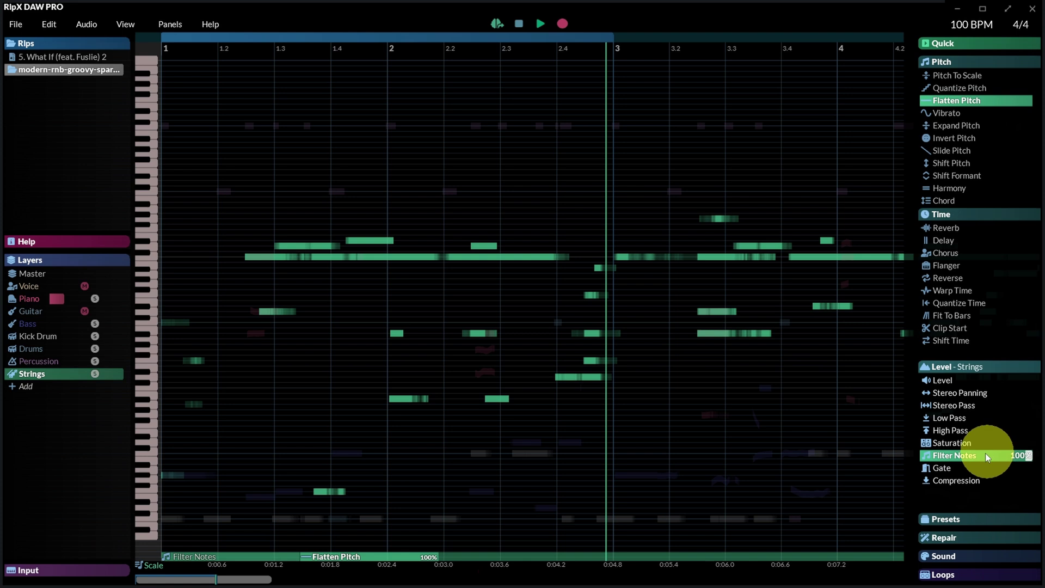
left_click(949, 481)
left_click(518, 24)
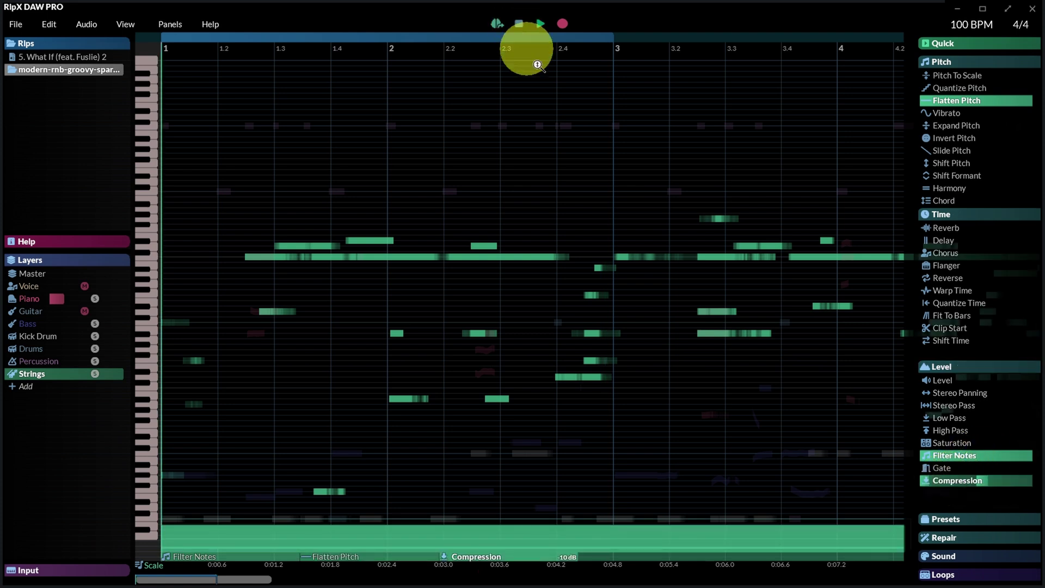
mouse_move(977, 489)
key("space")
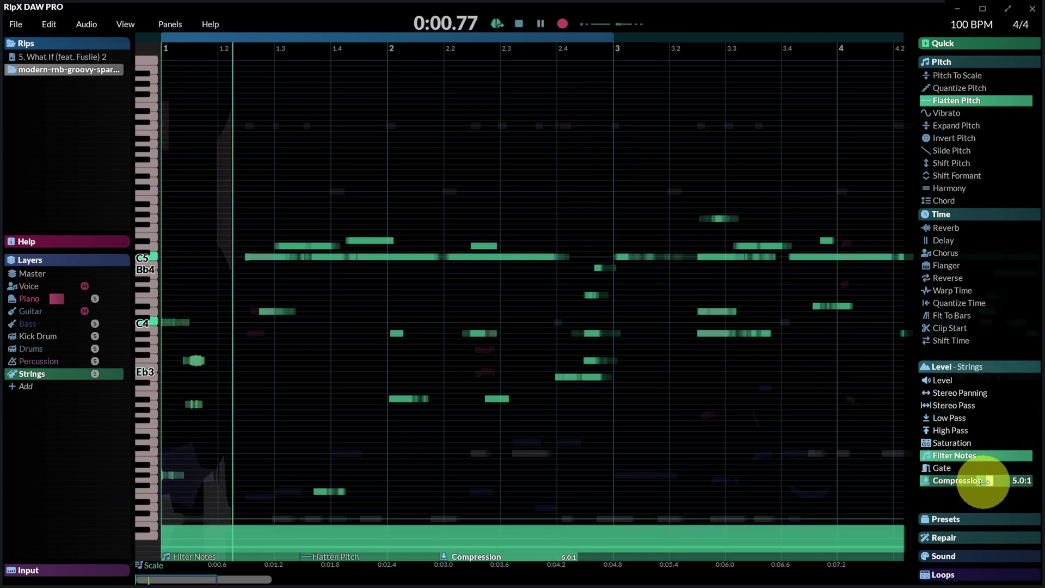
left_click_drag(983, 483, 998, 480)
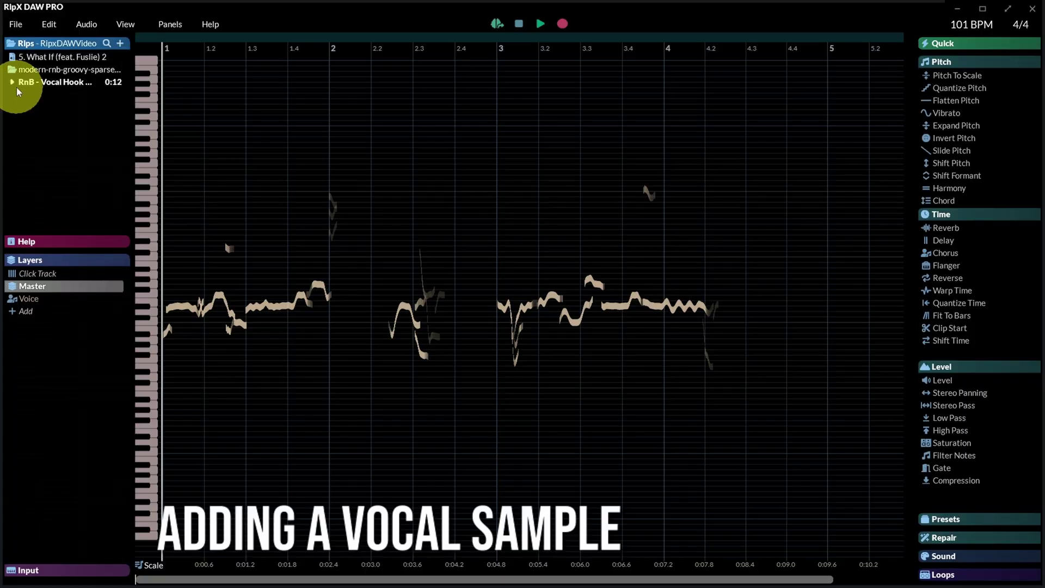
Step: Audition the RnB Vocal Hook rip, and add it to the modern-rnb-groovy rip as a clip starting at bar 1
left_click(540, 24)
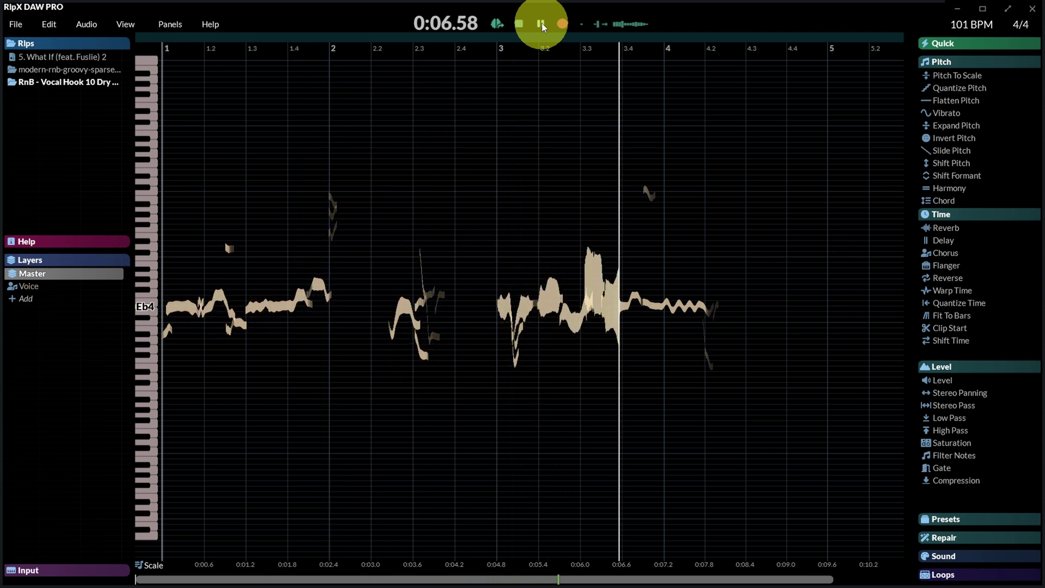
left_click(542, 26)
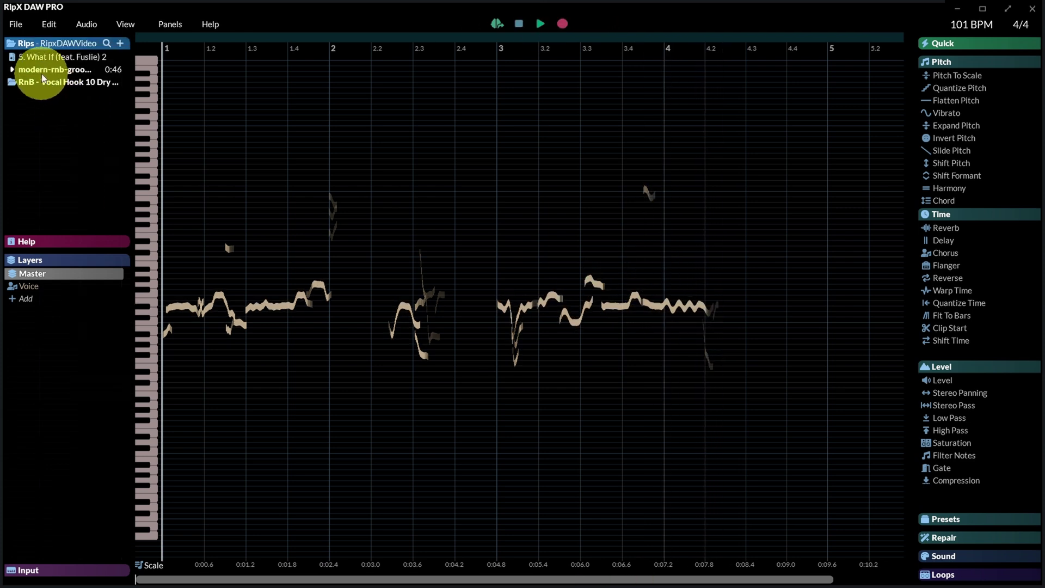
left_click(42, 72)
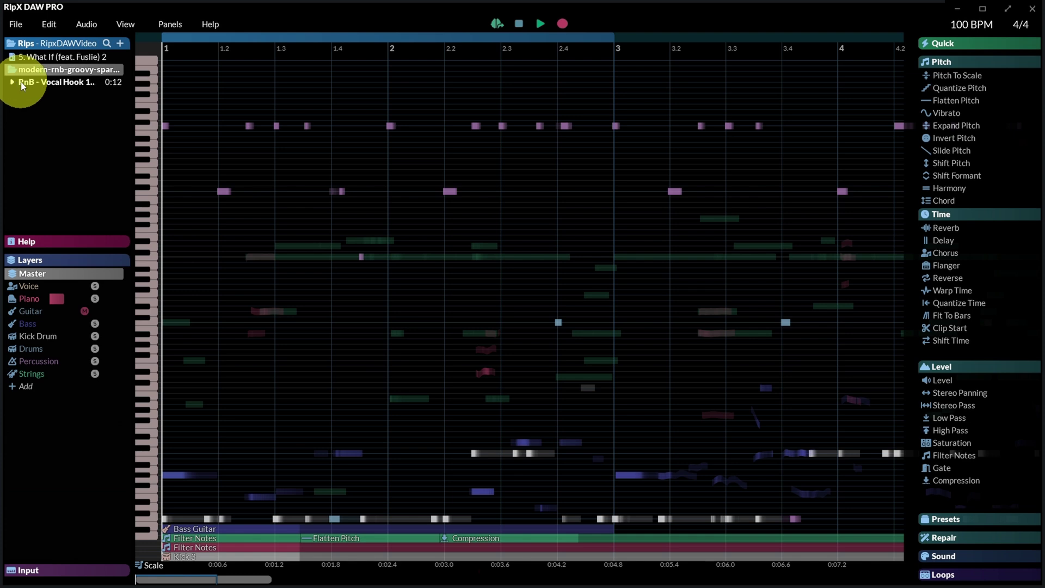
left_click_drag(43, 87, 257, 202)
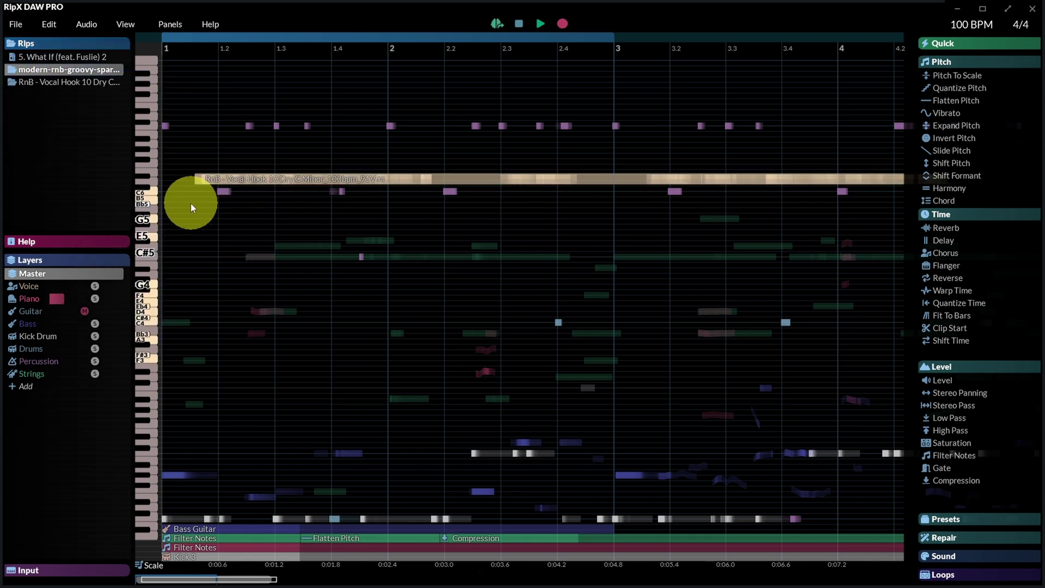
left_click_drag(191, 204, 250, 269)
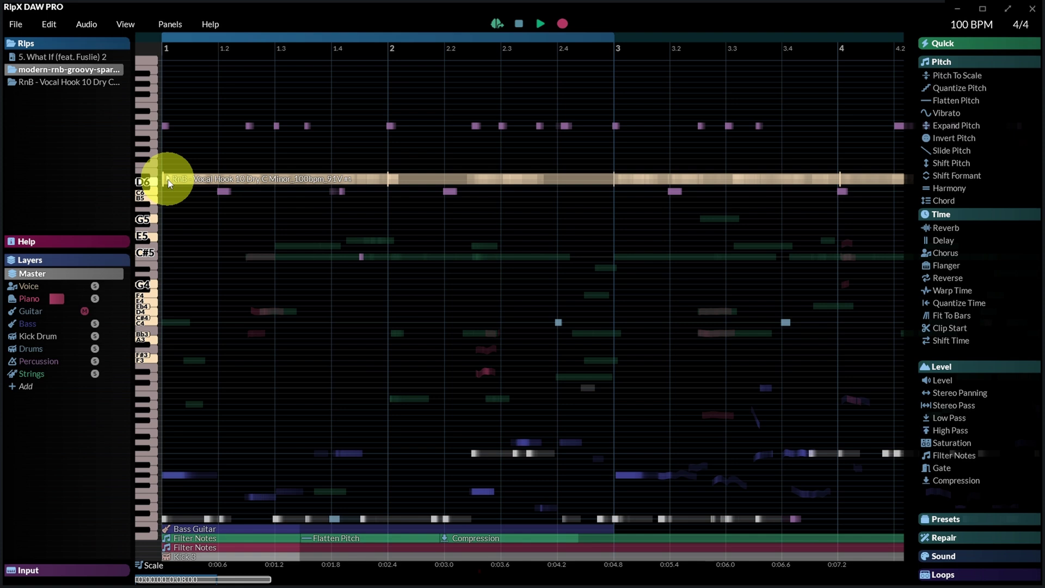
Step: Expand the vocal hook clip to view its notes, collapse it, and play the loop with the vocal at bar 1
left_click(168, 178)
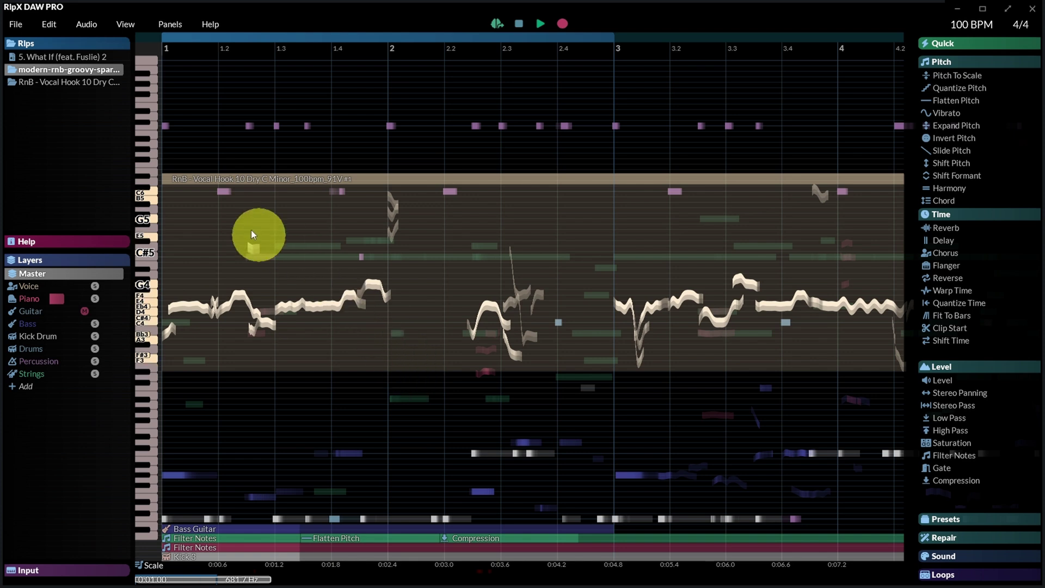
left_click(168, 179)
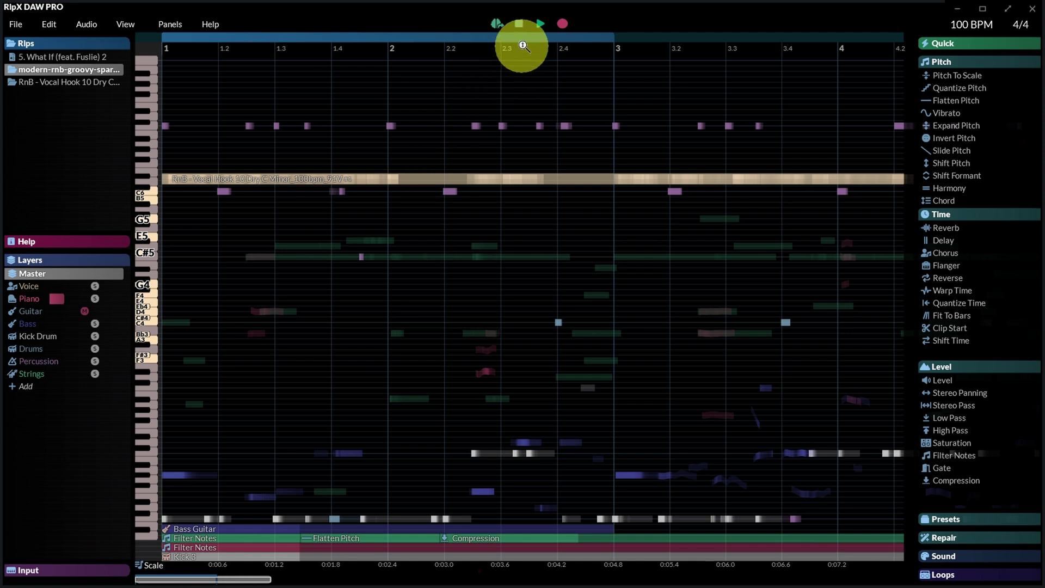
left_click(540, 23)
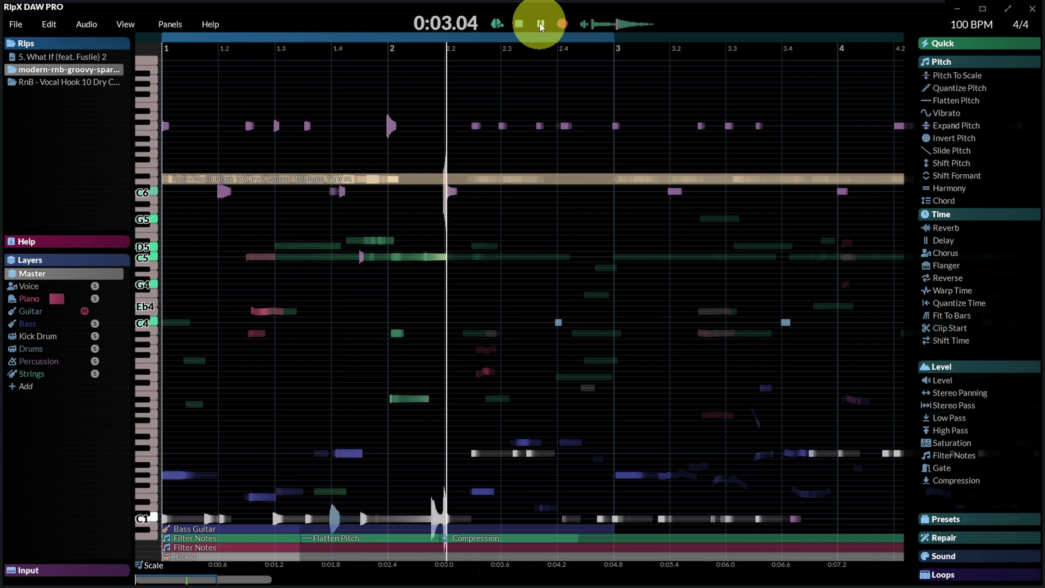
left_click(520, 25)
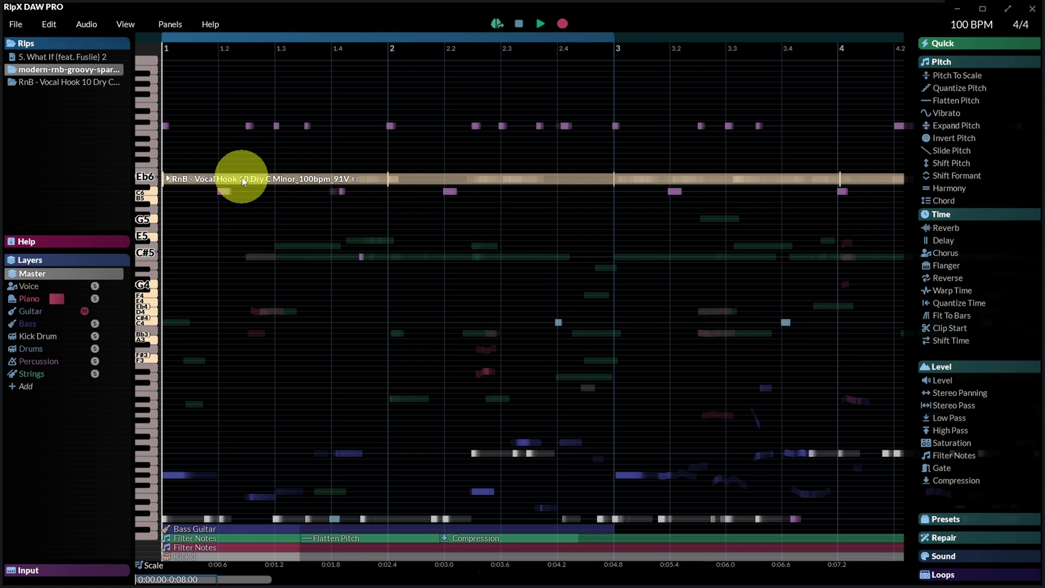
Step: Move the vocal hook clip to start at beat 1.2 and play the loop to check its timing
left_click_drag(243, 181, 295, 178)
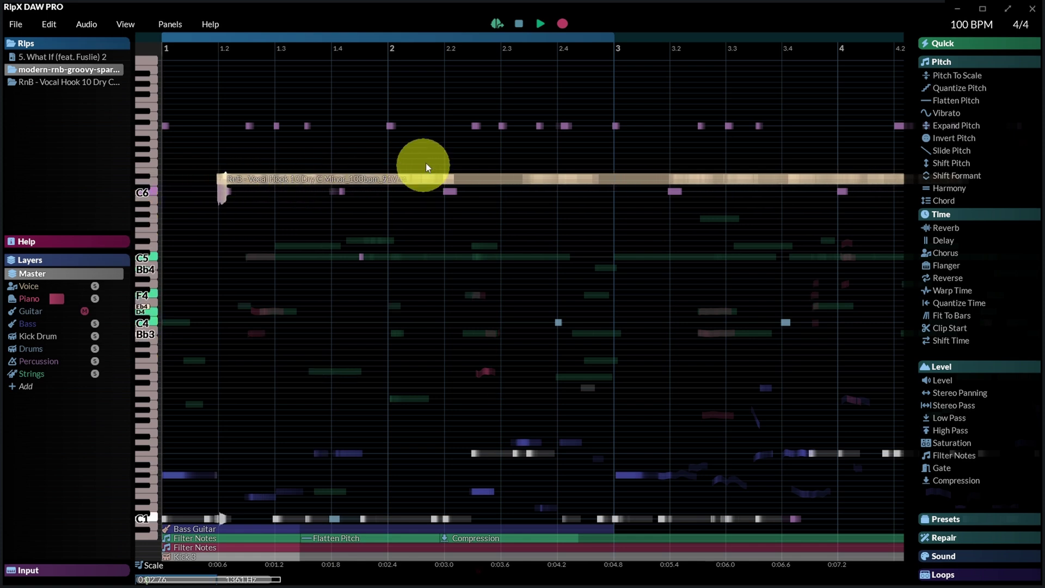
left_click(540, 24)
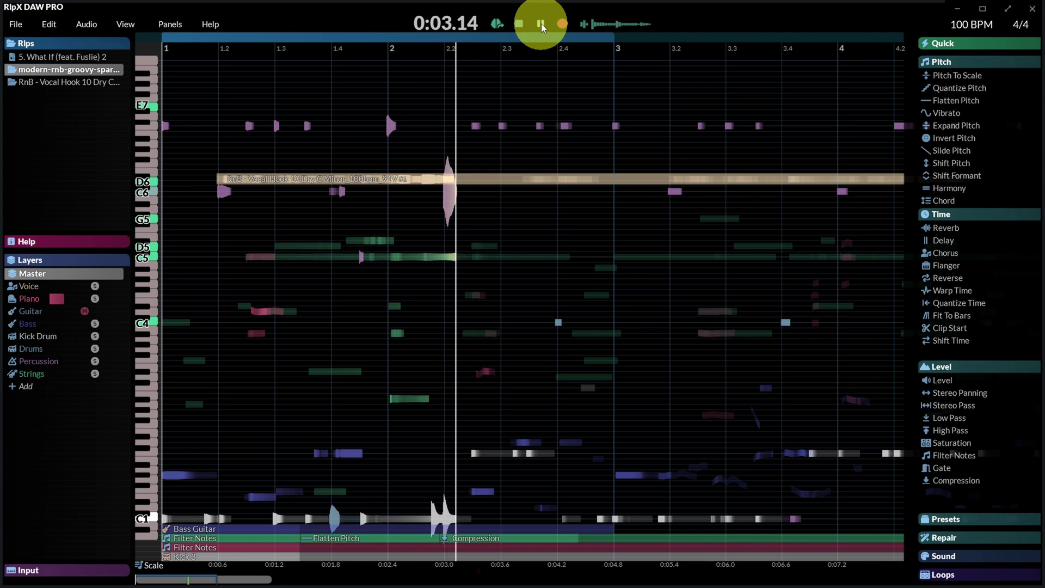
left_click(541, 24)
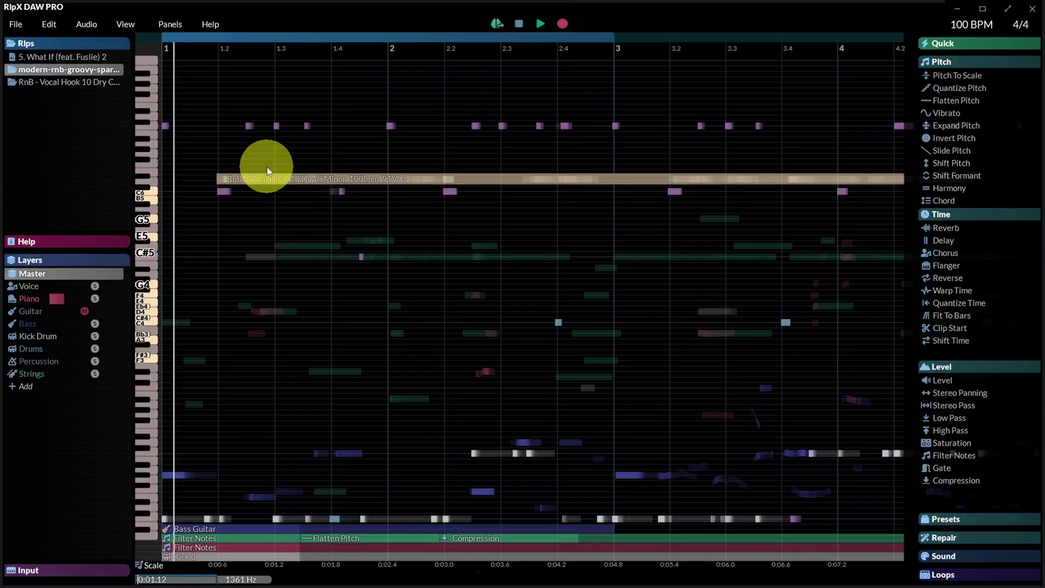
Step: Add a Room reverb to the vocal hook on the Voice layer while the loop plays
left_click(266, 177)
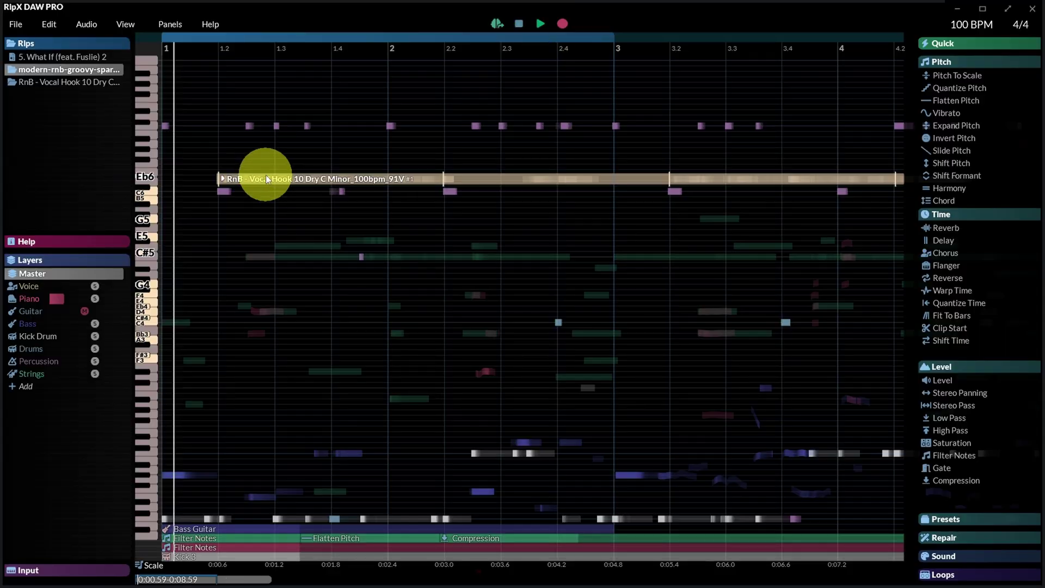
key("space")
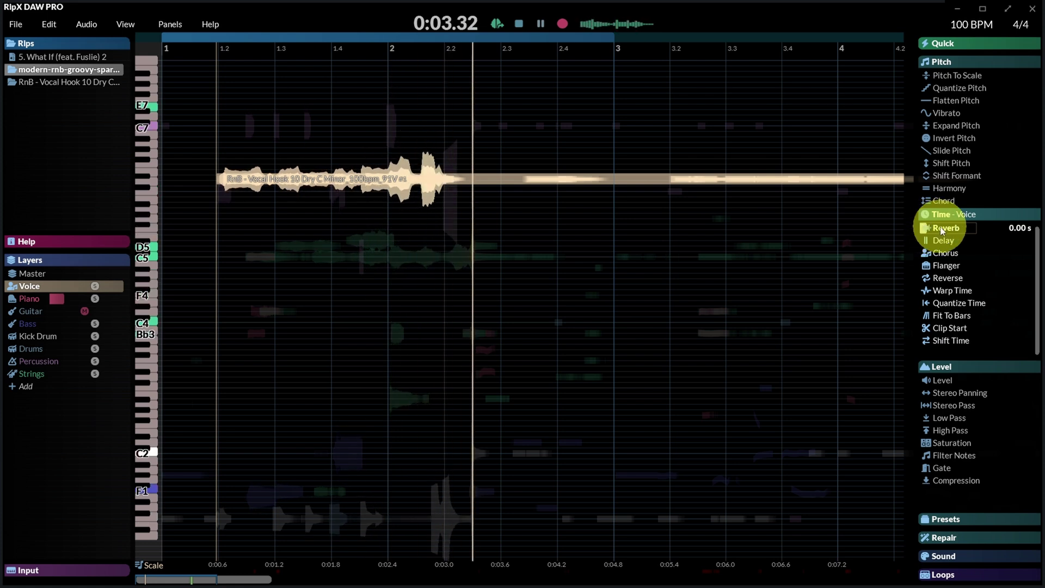
left_click_drag(931, 229, 709, 300)
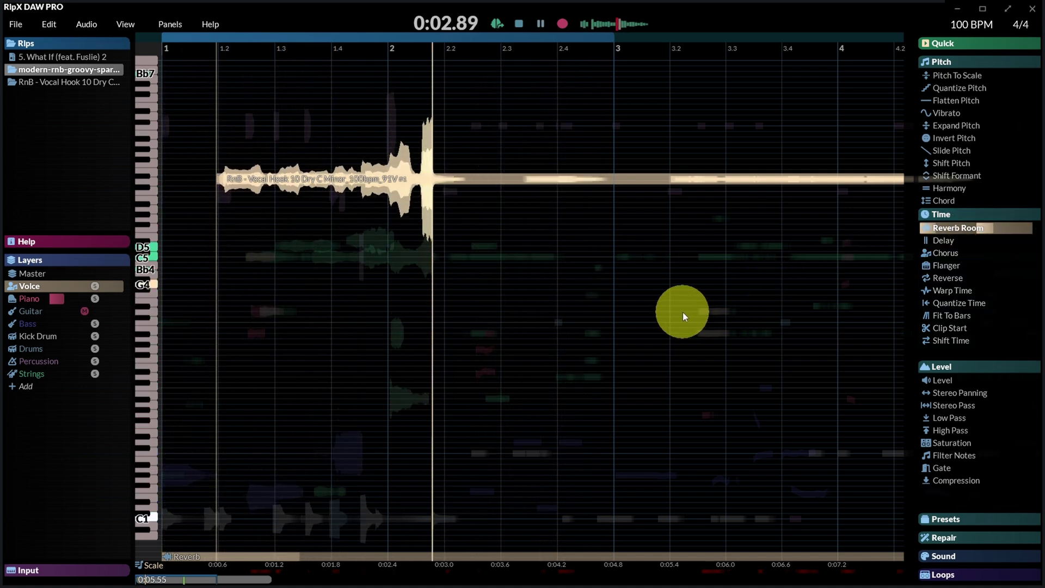
key("space")
Step: Add Warm saturation to the Voice layer, and compare the playing loop with the effect off and on
left_click(939, 442)
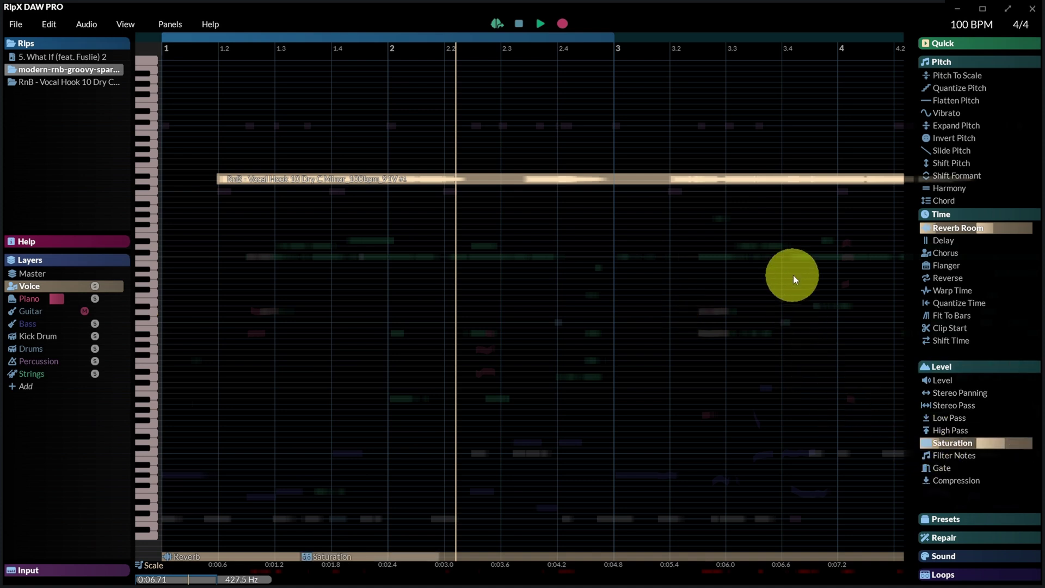
key("space")
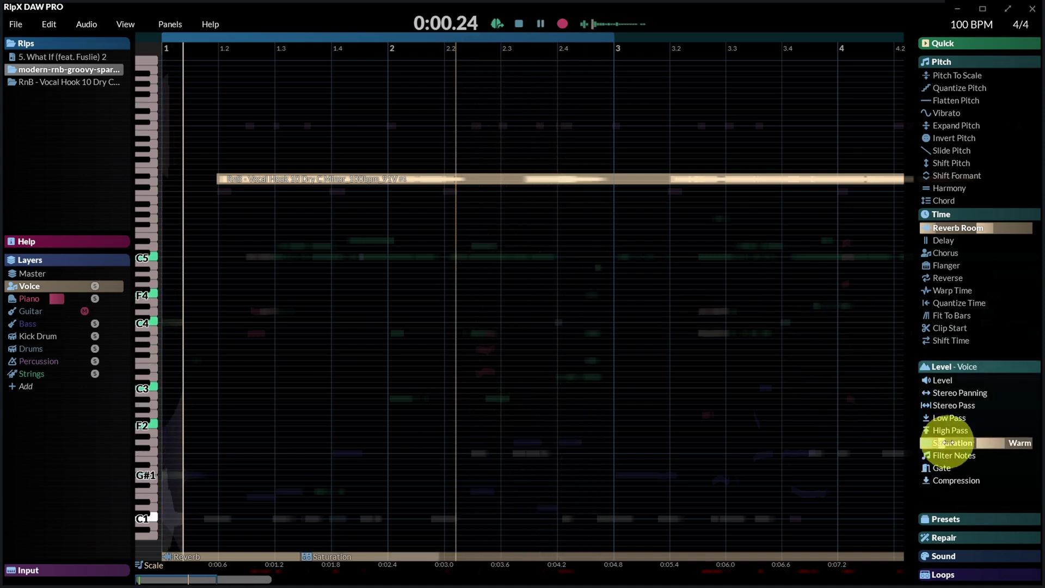
left_click_drag(953, 442, 931, 443)
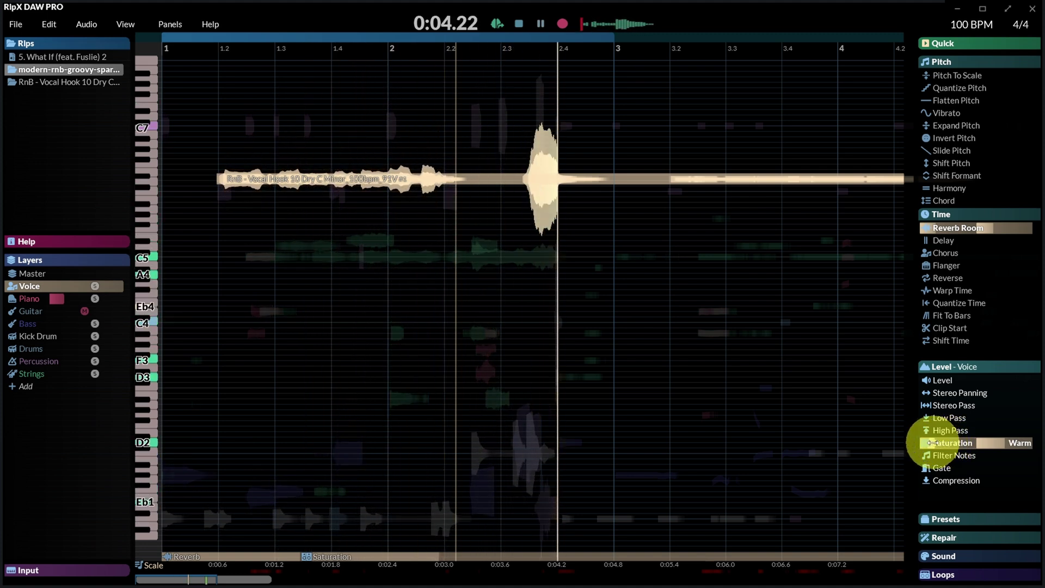
left_click(932, 442)
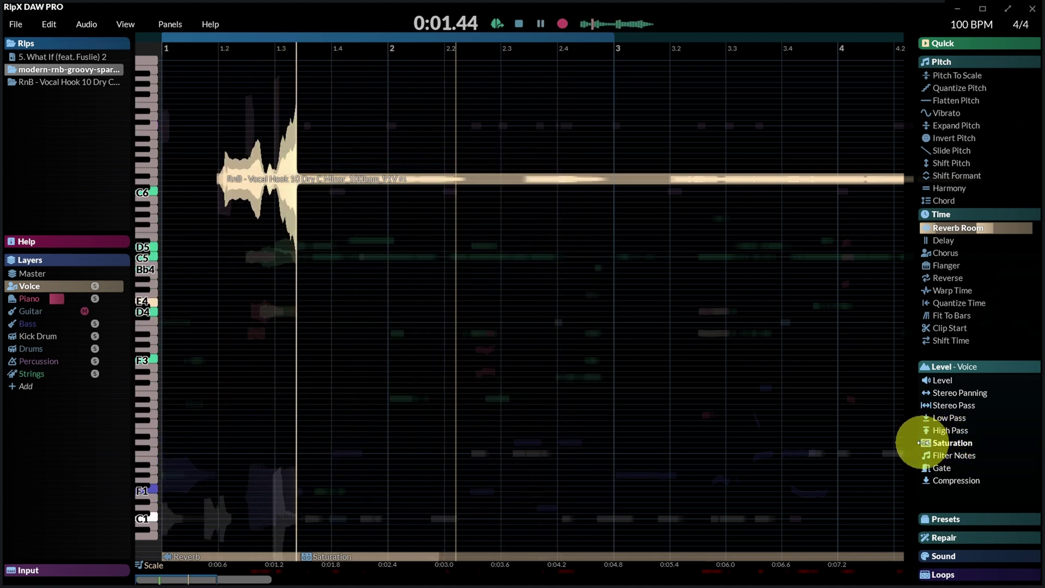
left_click(933, 442)
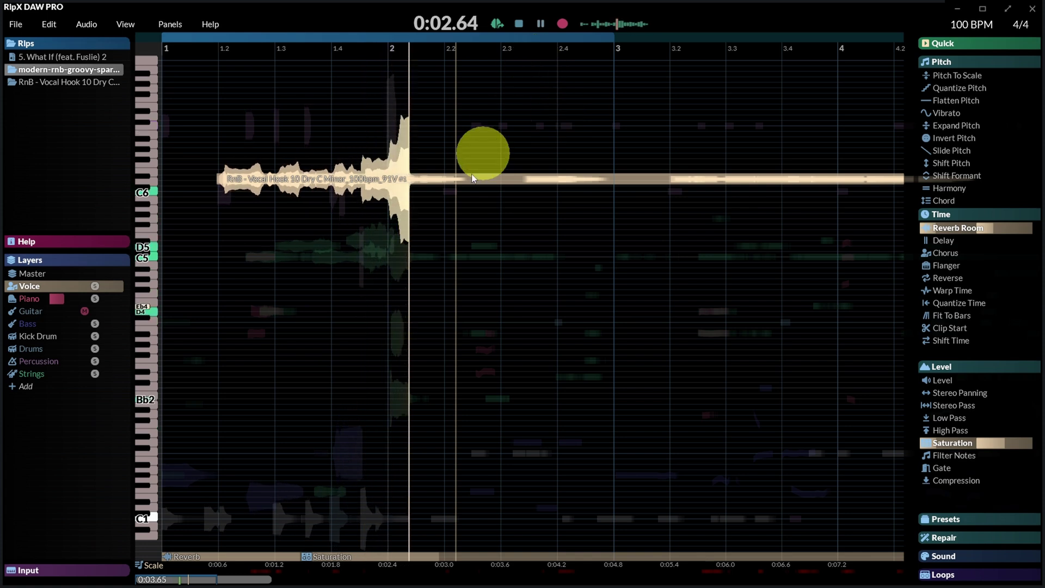
Step: Set the Voice layer's level to -2 dB and clear the layer selection
left_click(49, 287)
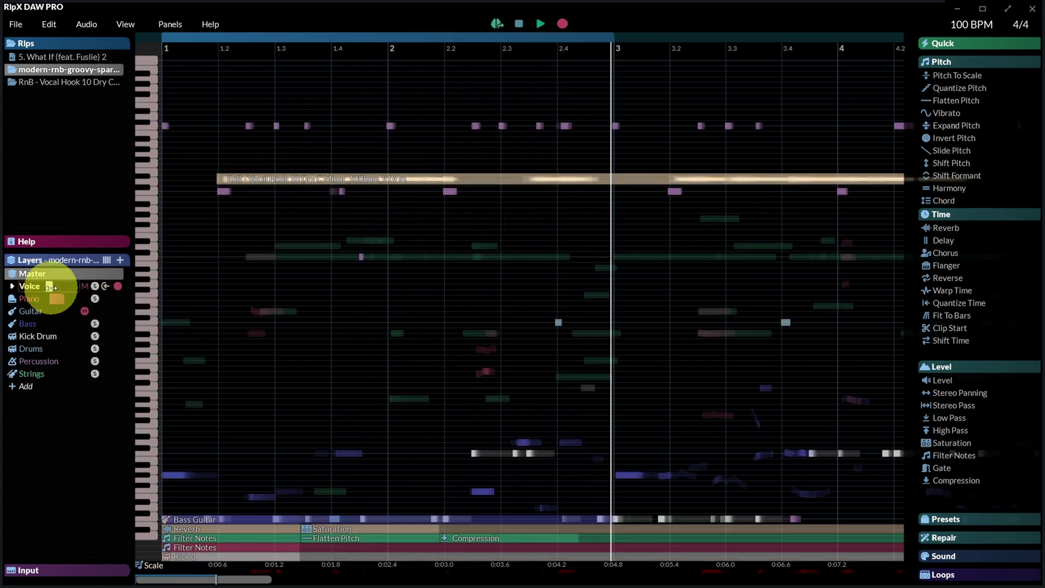
left_click_drag(50, 286, 48, 286)
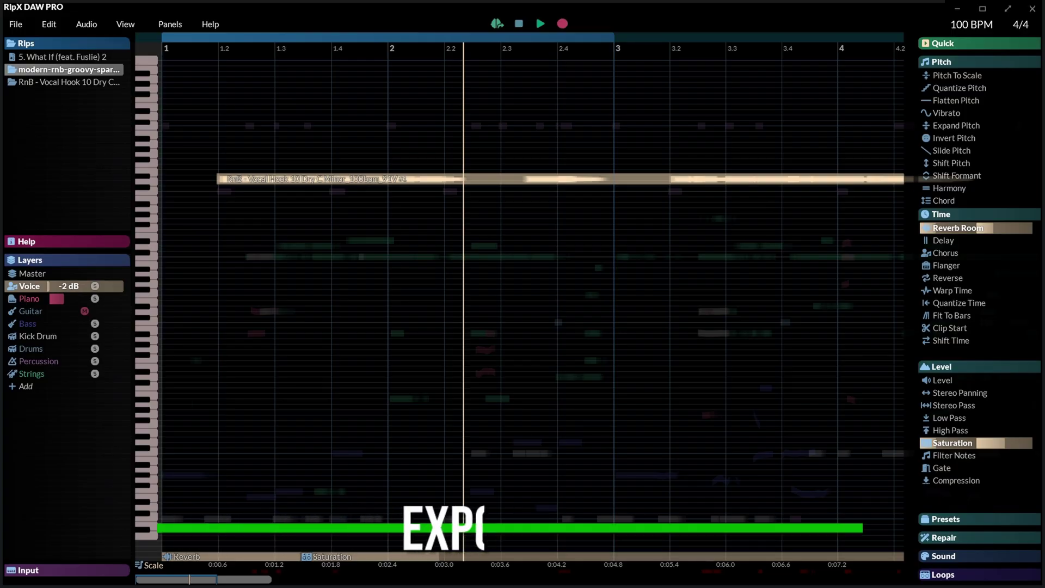
left_click(67, 147)
Step: Export the loop region as a single 16-bit stereo WAV file at 44.1 kHz
left_click(16, 24)
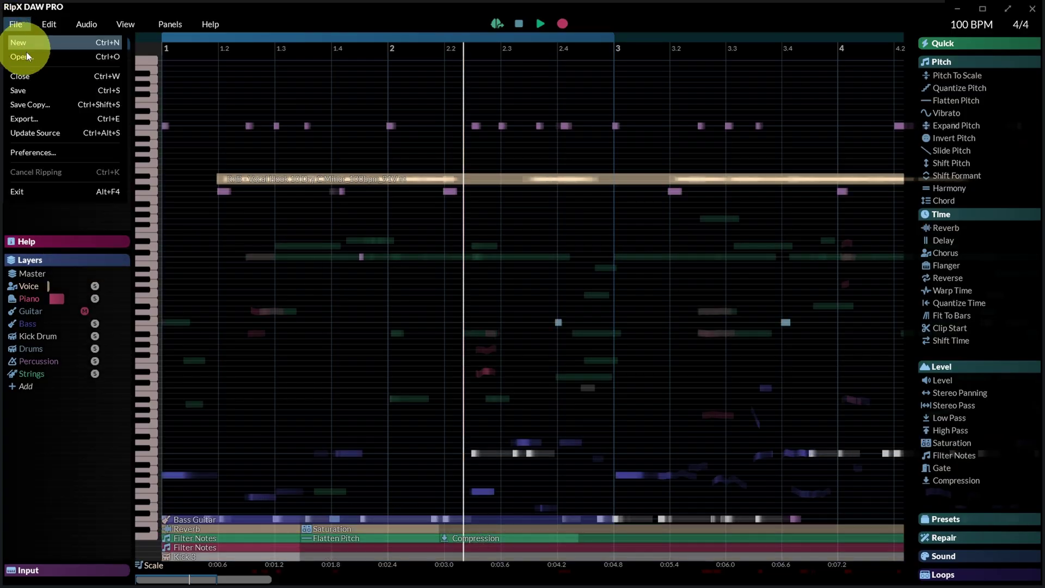
left_click(23, 118)
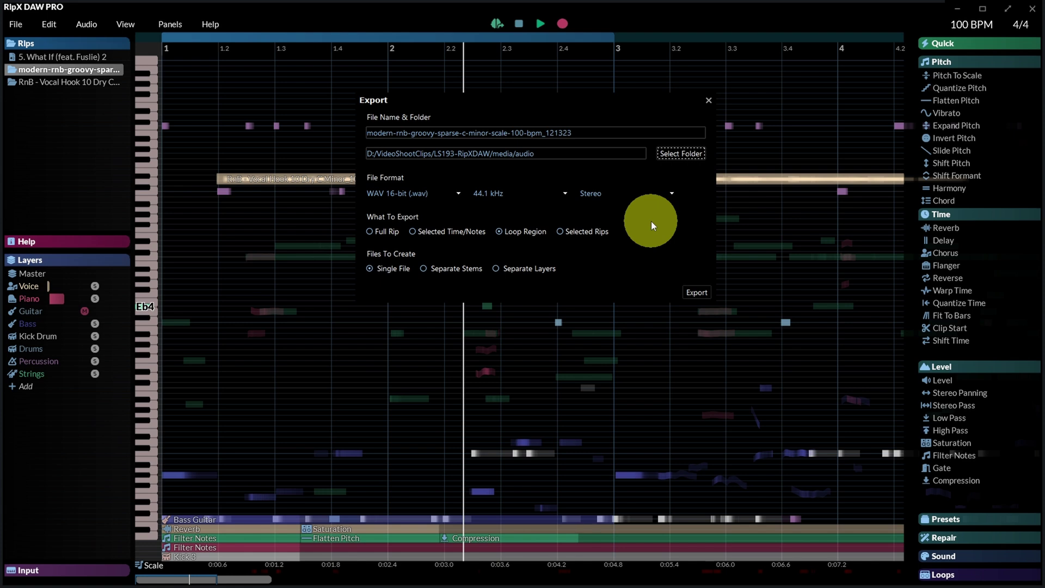
left_click(542, 234)
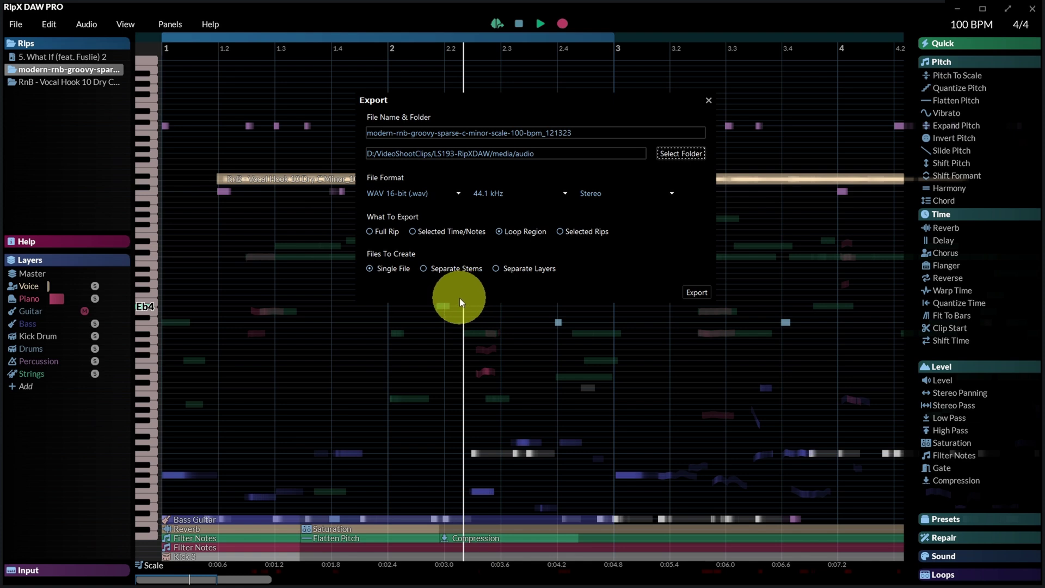
left_click(696, 291)
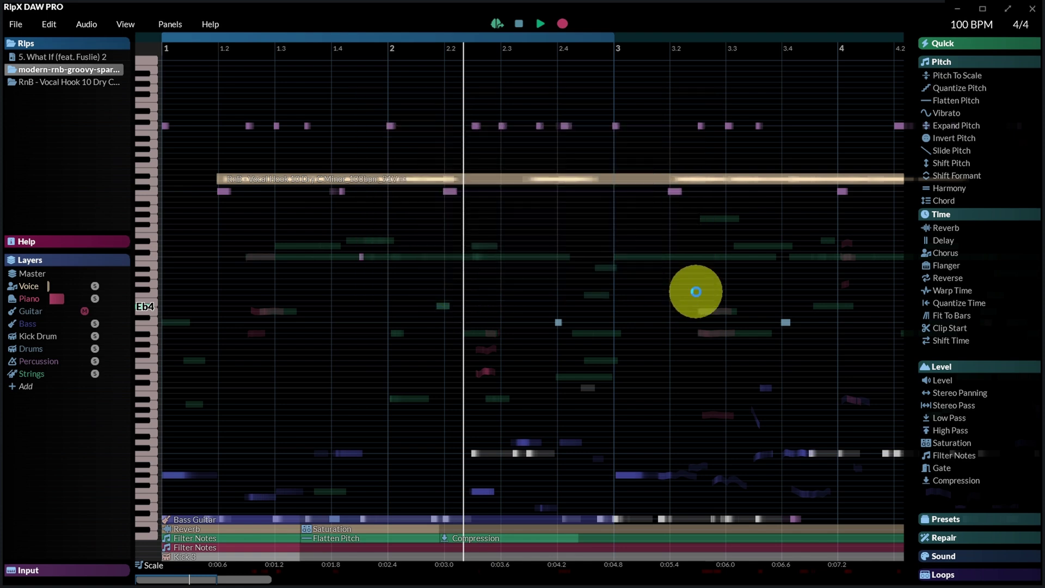